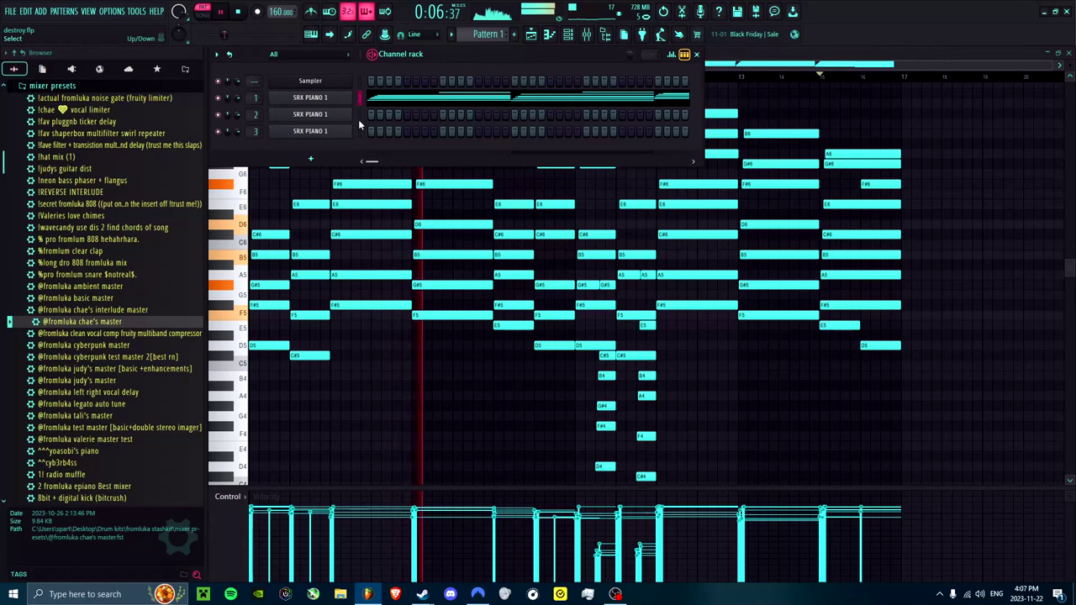
Step: Copy the melody into the second SRX PIANO 1 channel, mute the first piano, and display the second channel in the piano roll
{"action": "left_click", "coordinate": [358, 117]}
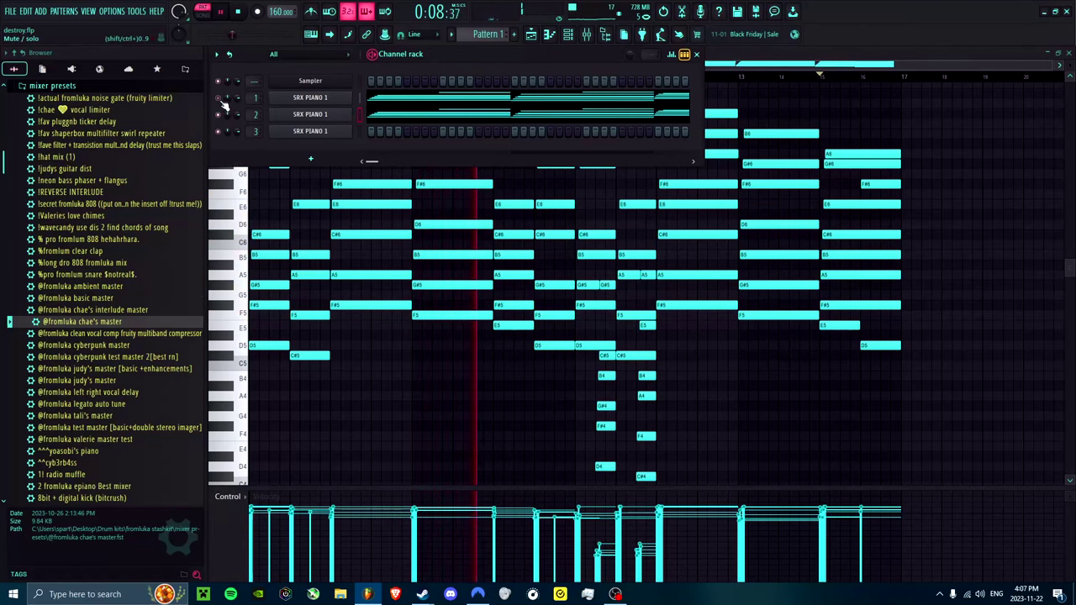
{"action": "left_click", "coordinate": [696, 54]}
{"action": "left_click", "coordinate": [495, 52]}
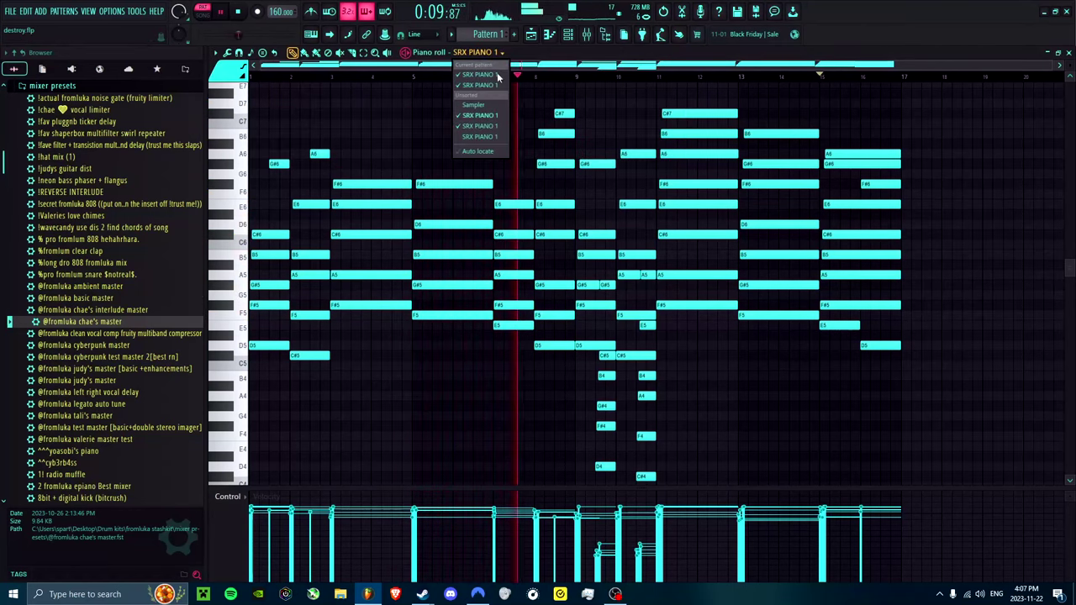
{"action": "left_click", "coordinate": [482, 128]}
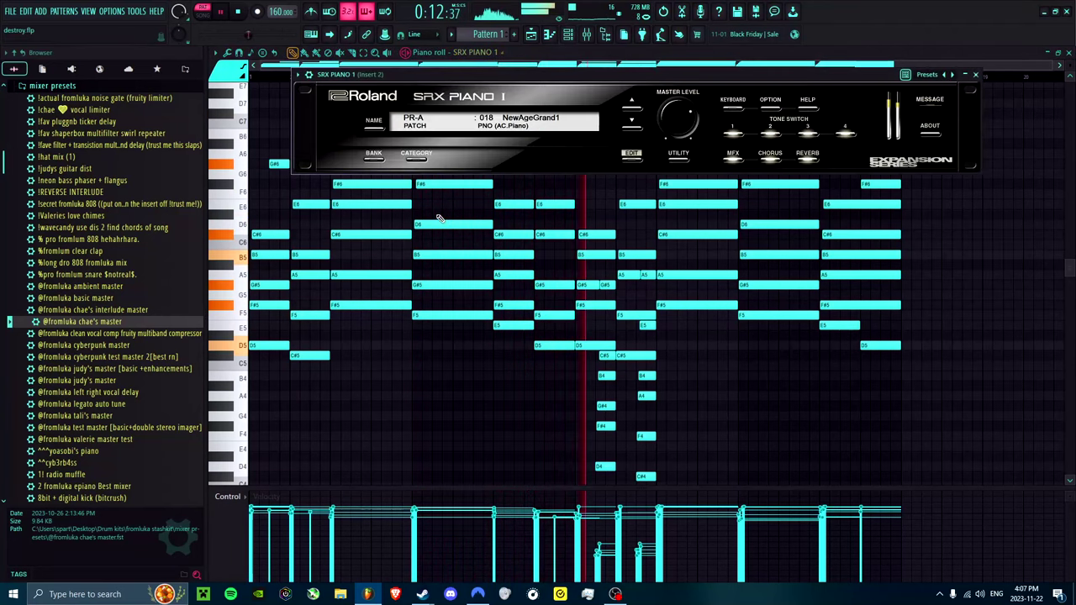
Step: Open the WG + Pitch editing page of the second piano's NewAgeGrand1 patch and leave only Tone 4 switched on
{"action": "left_click", "coordinate": [416, 161]}
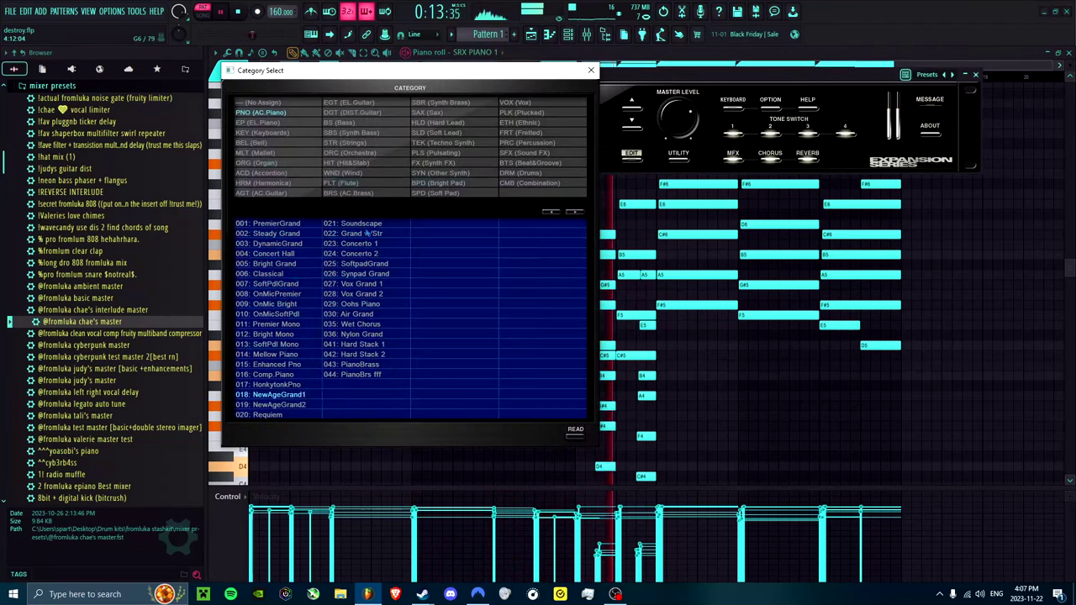
{"action": "left_click", "coordinate": [604, 99]}
{"action": "left_click", "coordinate": [631, 154]}
{"action": "left_click", "coordinate": [362, 214]}
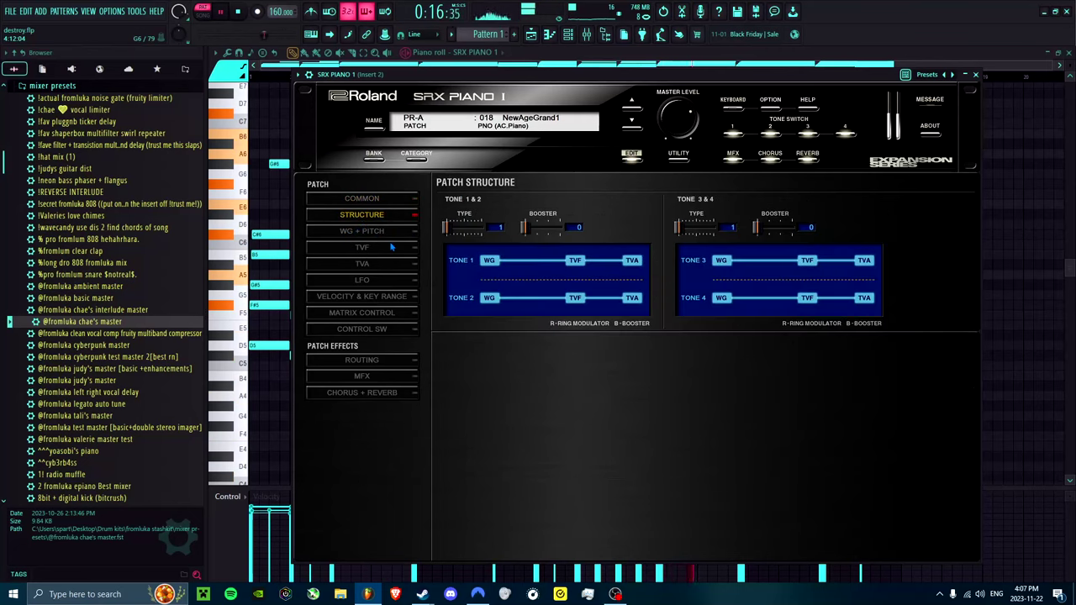
{"action": "left_click", "coordinate": [391, 247]}
{"action": "left_click", "coordinate": [362, 231]}
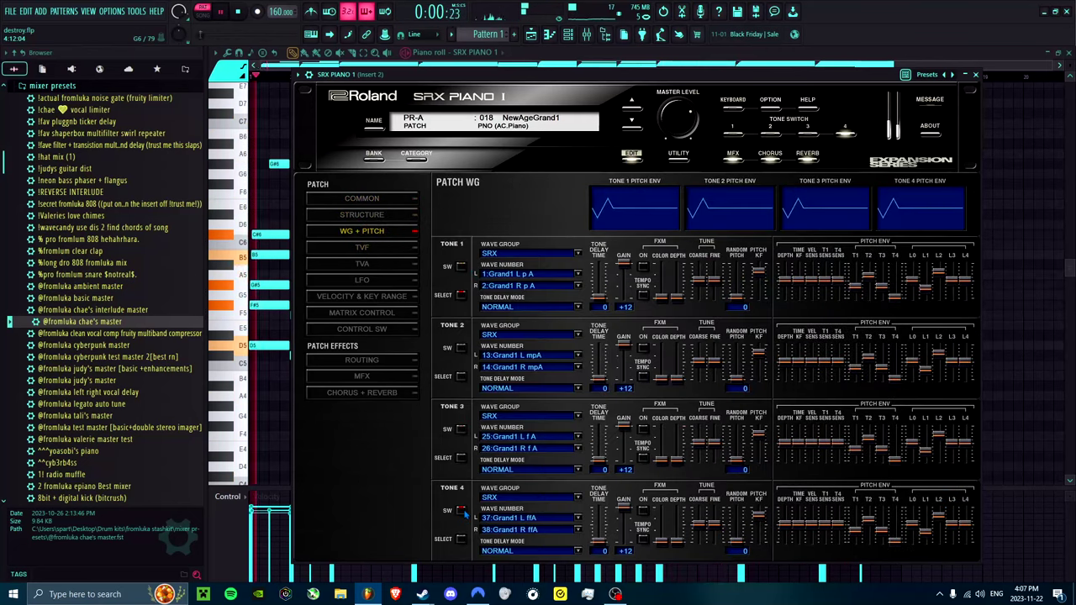
Step: Mute Insert 1 in the mixer and select Insert 2 to audition the second piano on its own
{"action": "key", "text": "F6"}
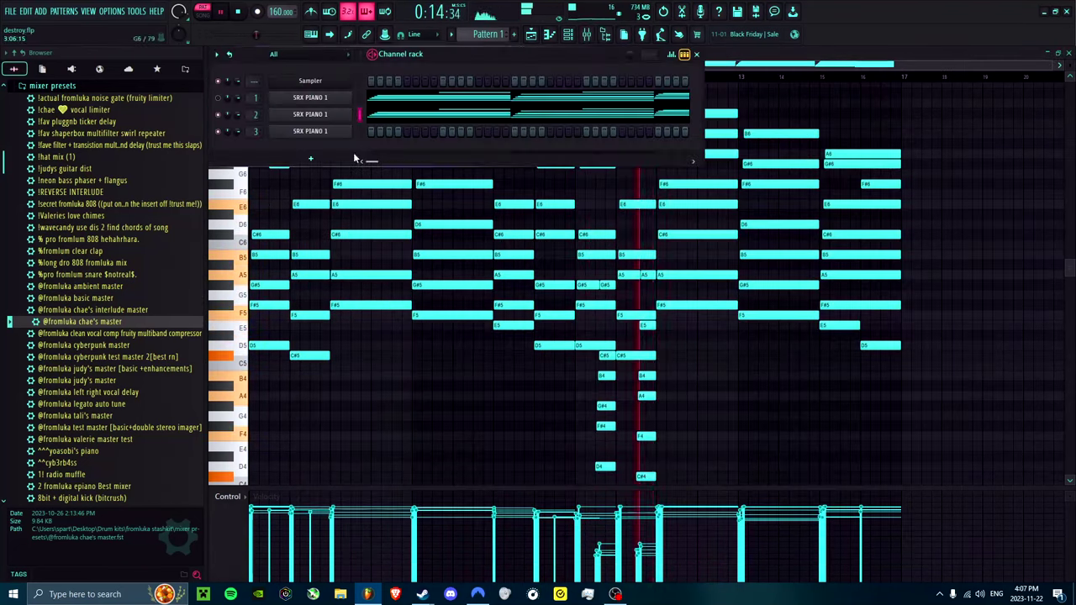
{"action": "key", "text": "F9"}
{"action": "left_click", "coordinate": [967, 141]}
{"action": "key", "text": "Escape"}
{"action": "left_click", "coordinate": [283, 252]}
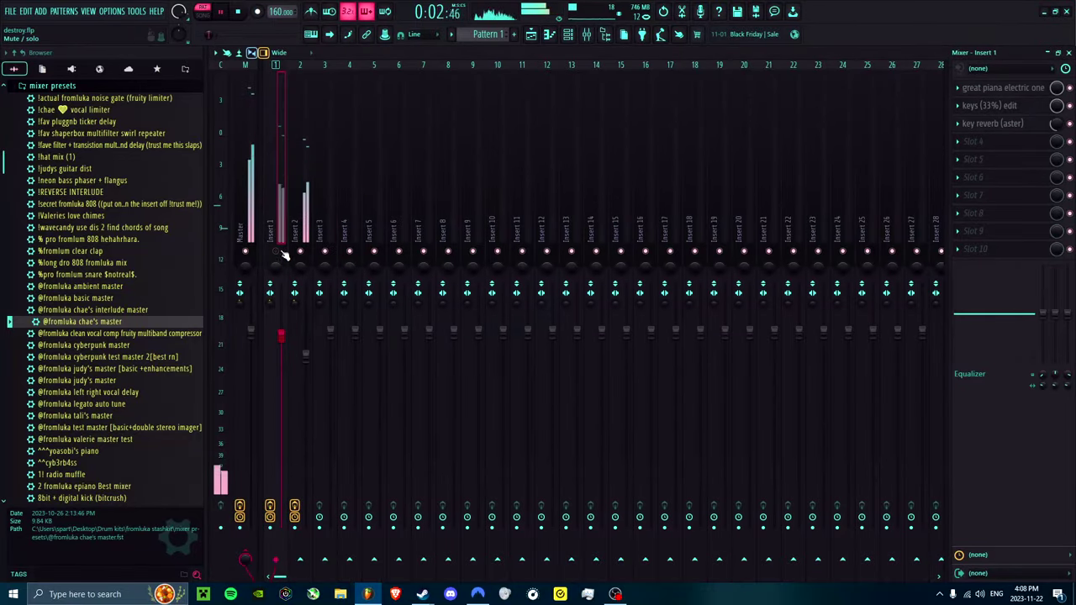
{"action": "left_click", "coordinate": [276, 252]}
{"action": "left_click", "coordinate": [296, 227]}
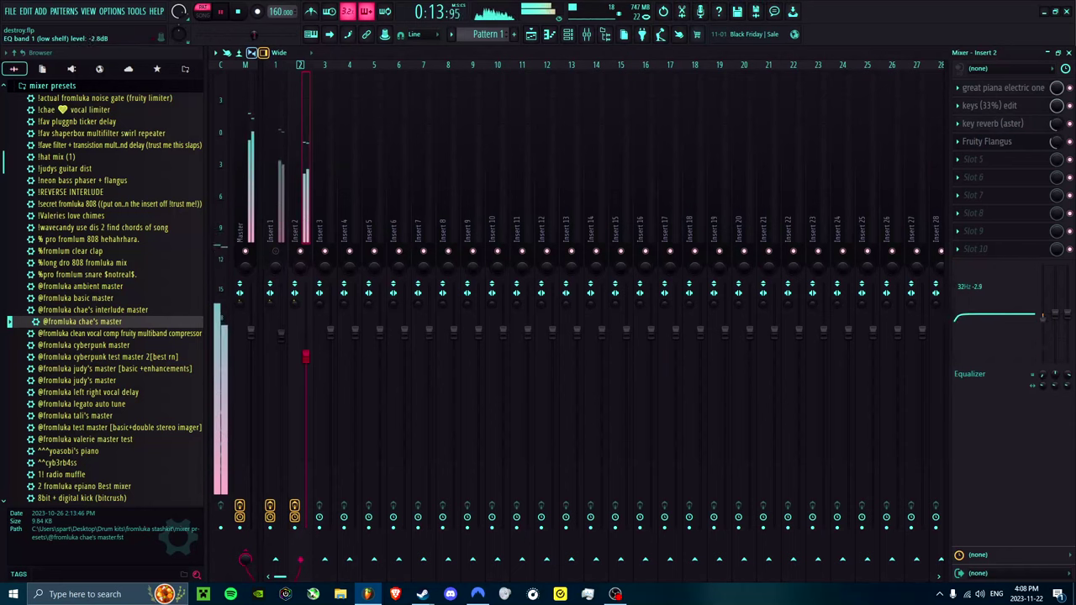
Step: Mute Inserts 1 and 2 in the mixer and lower the volume of Insert 3 to about 58% (-10.5 dB)
{"action": "key", "text": "F6"}
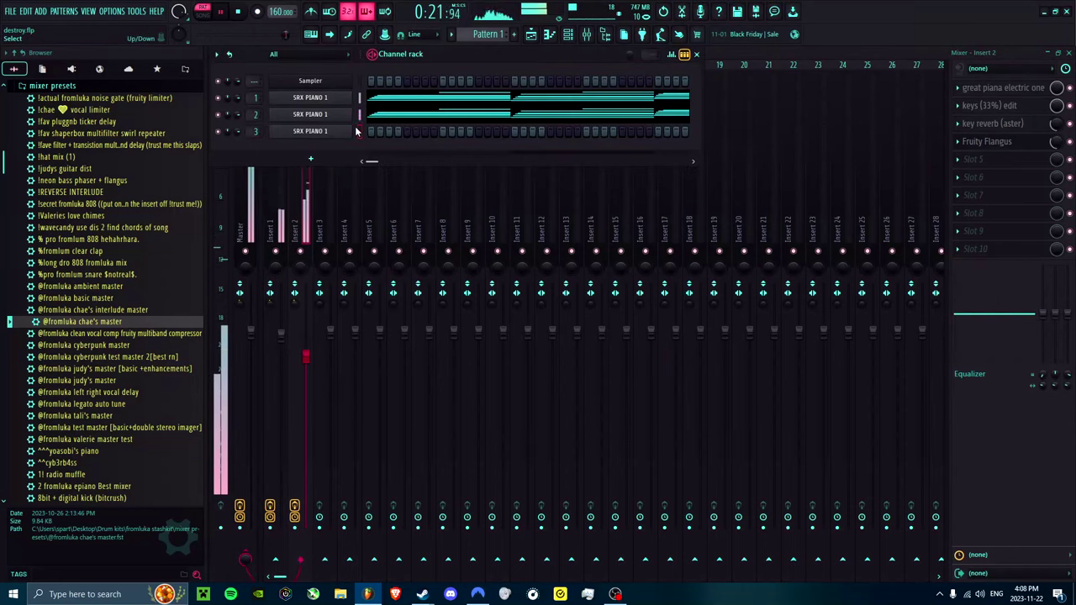
{"action": "left_click", "coordinate": [301, 252]}
{"action": "left_click", "coordinate": [330, 343]}
{"action": "left_click_drag", "start_coordinate": [330, 343], "coordinate": [330, 415]}
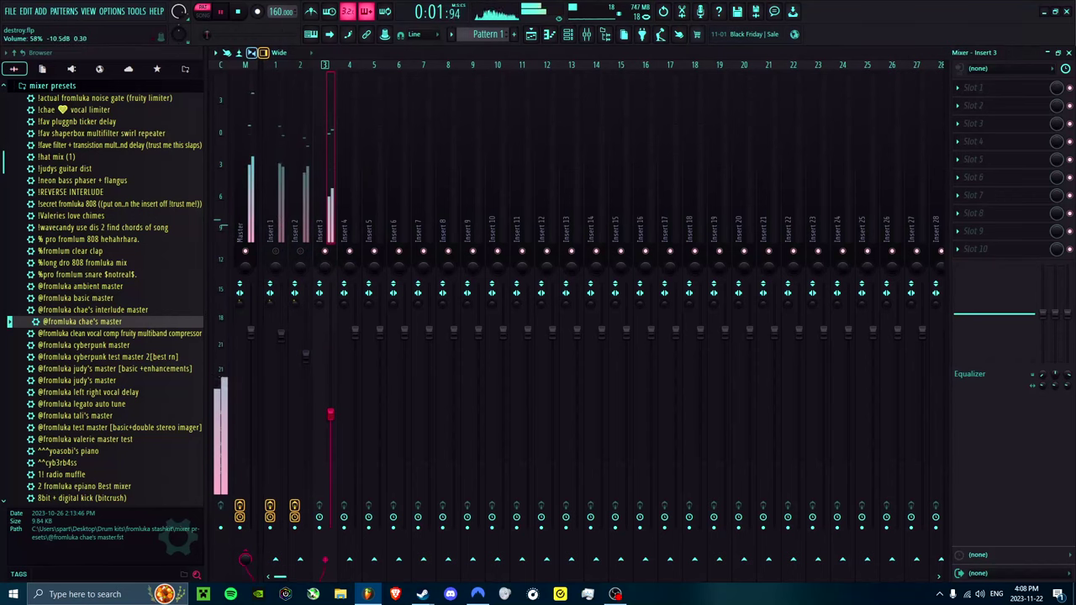
Step: Copy the existing piano effects chain onto Insert 3 and add a Vintage Phaser in slot 4
{"action": "right_click", "coordinate": [309, 240]}
{"action": "mouse_move", "coordinate": [370, 137]}
{"action": "left_click_drag", "start_coordinate": [471, 147], "coordinate": [331, 172]}
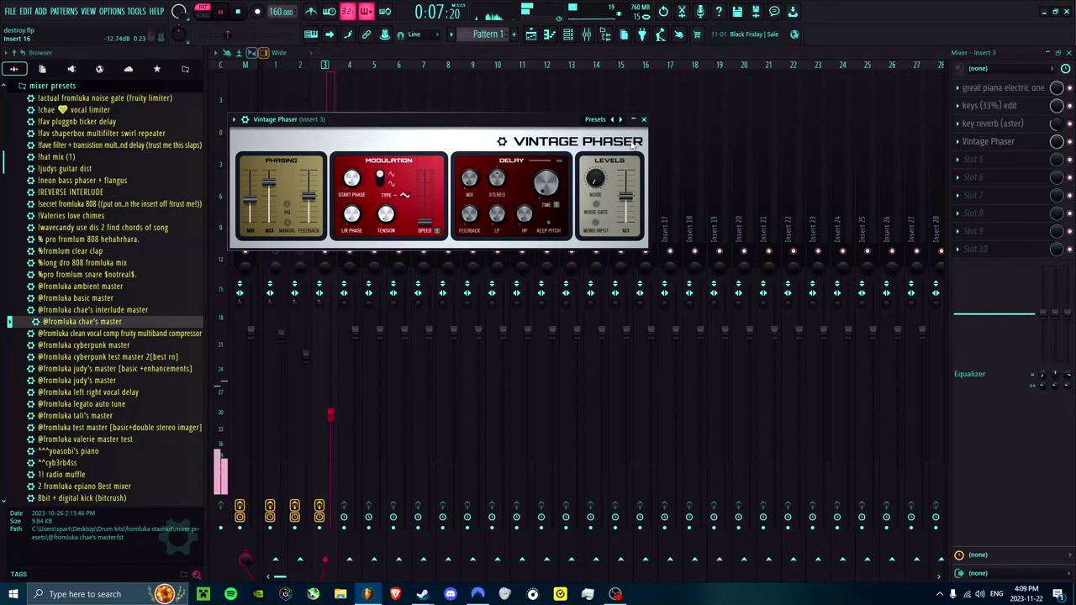
{"action": "left_click", "coordinate": [645, 122]}
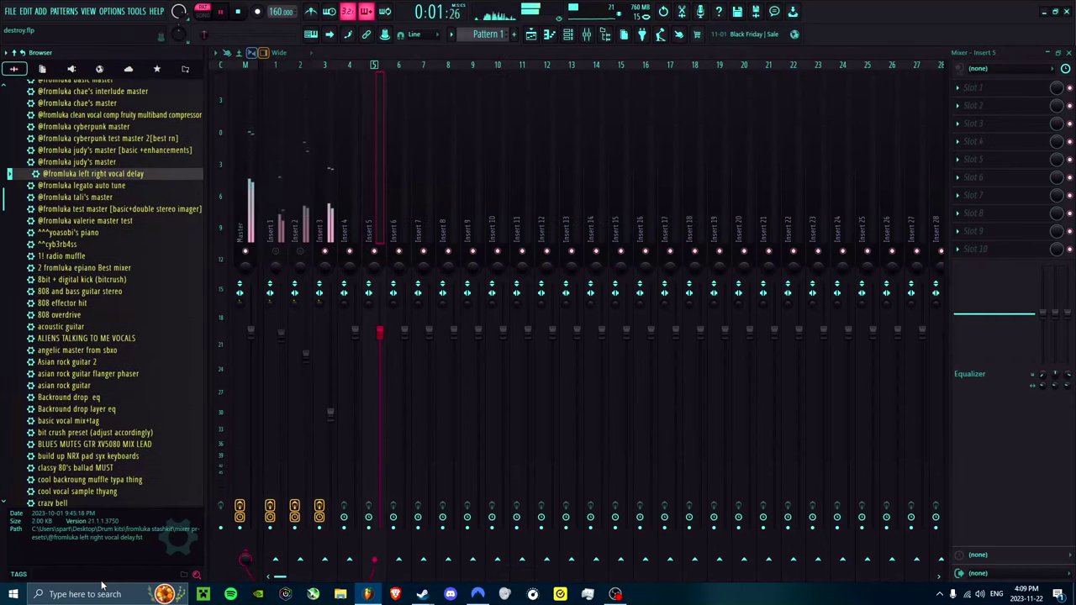
Step: Add the ghost iayze effect in slot 10 of Insert 3 and switch its Vintage Phaser to the Delay phaser stereo preset
{"action": "left_click", "coordinate": [45, 108]}
{"action": "left_click", "coordinate": [321, 229]}
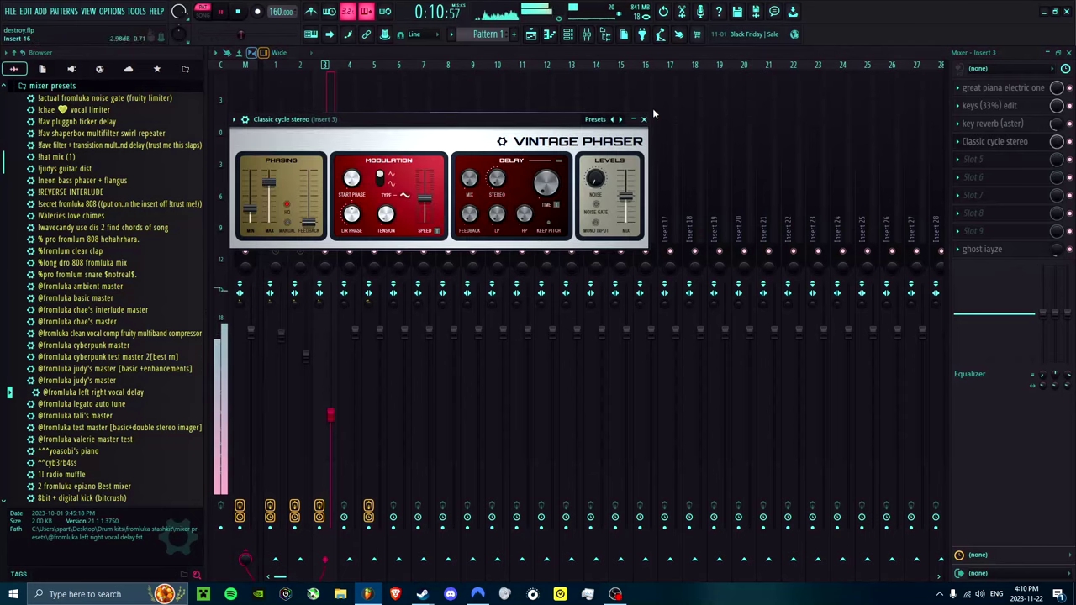
{"action": "left_click", "coordinate": [618, 118]}
{"action": "left_click", "coordinate": [668, 177]}
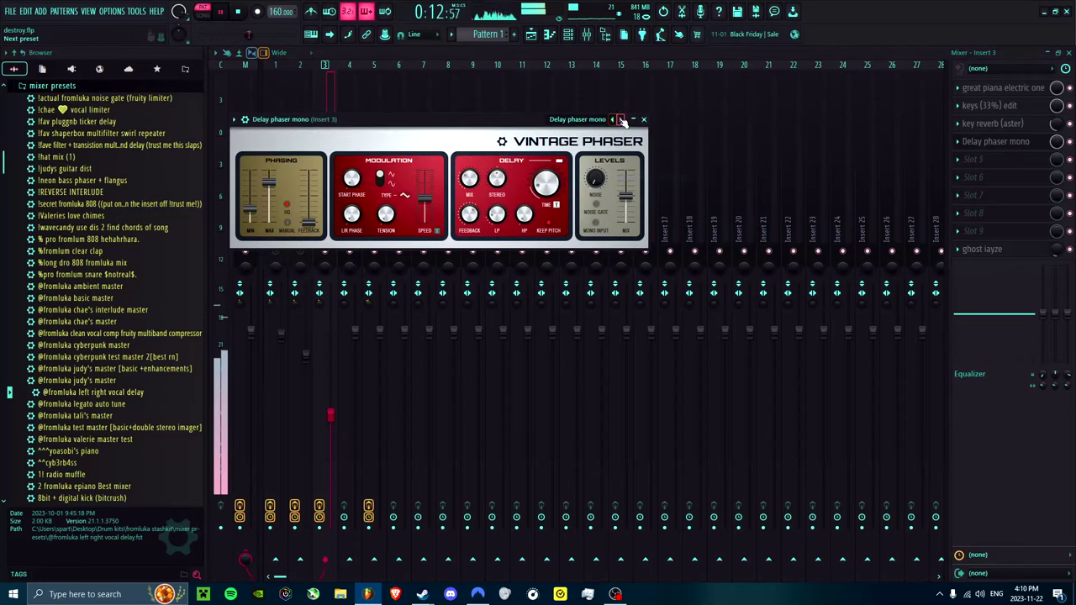
{"action": "left_click", "coordinate": [561, 164]}
{"action": "left_click", "coordinate": [562, 164]}
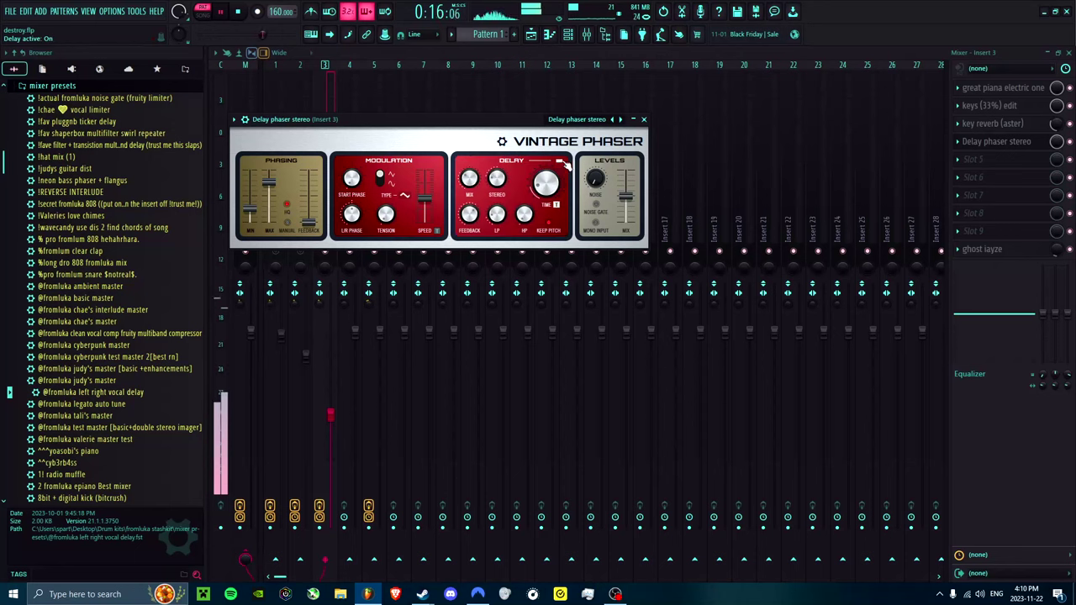
{"action": "left_click", "coordinate": [644, 119]}
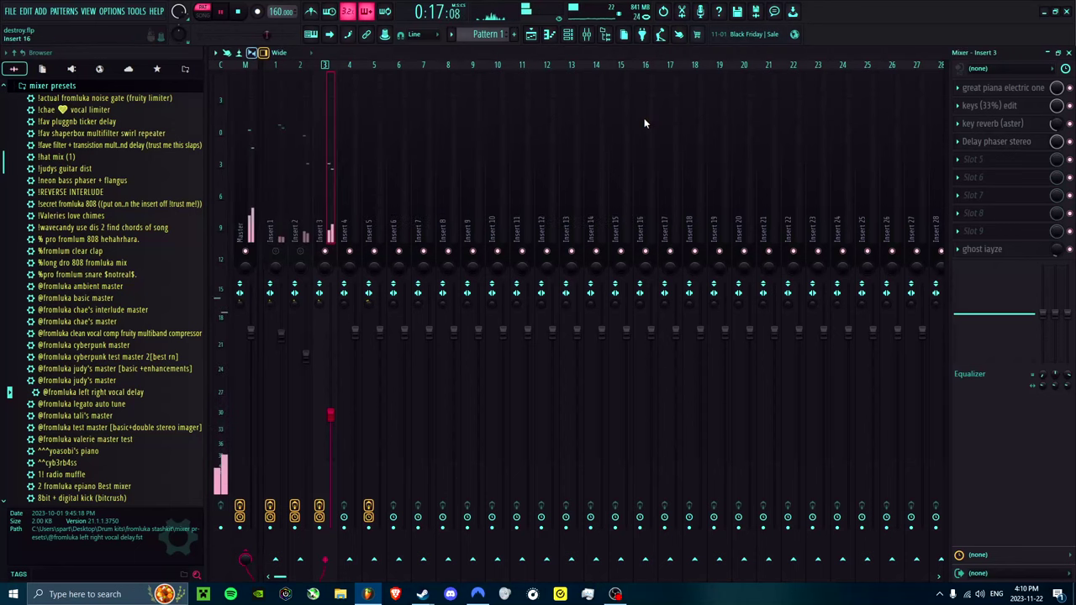
Step: Duplicate the rolled chord starting at bar 11, move the copy back to bar 12 and transpose it down one octave
{"action": "left_click", "coordinate": [78, 89]}
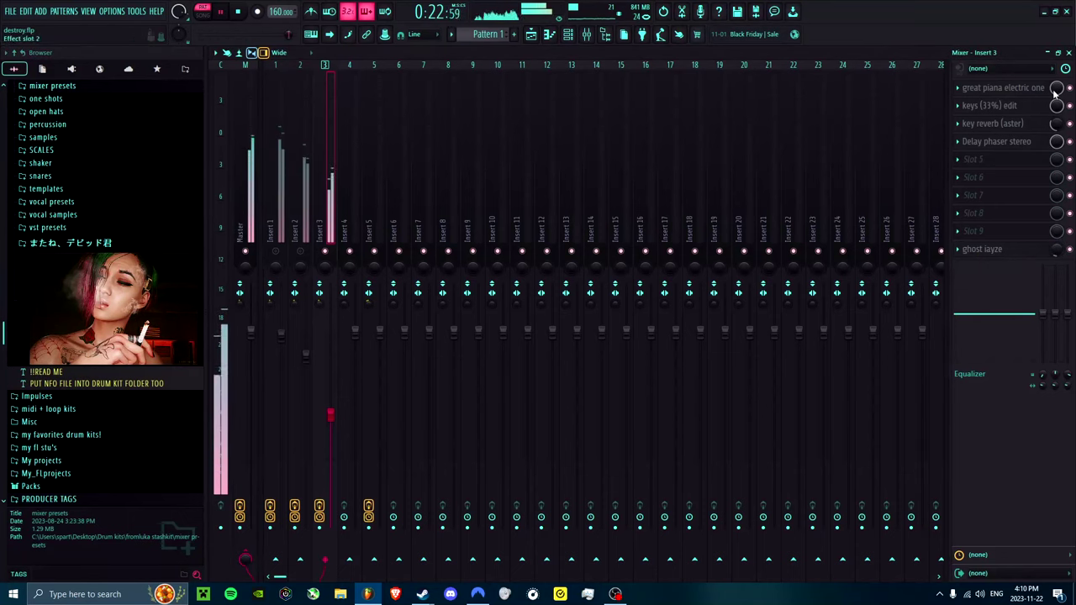
{"action": "left_click", "coordinate": [1069, 52]}
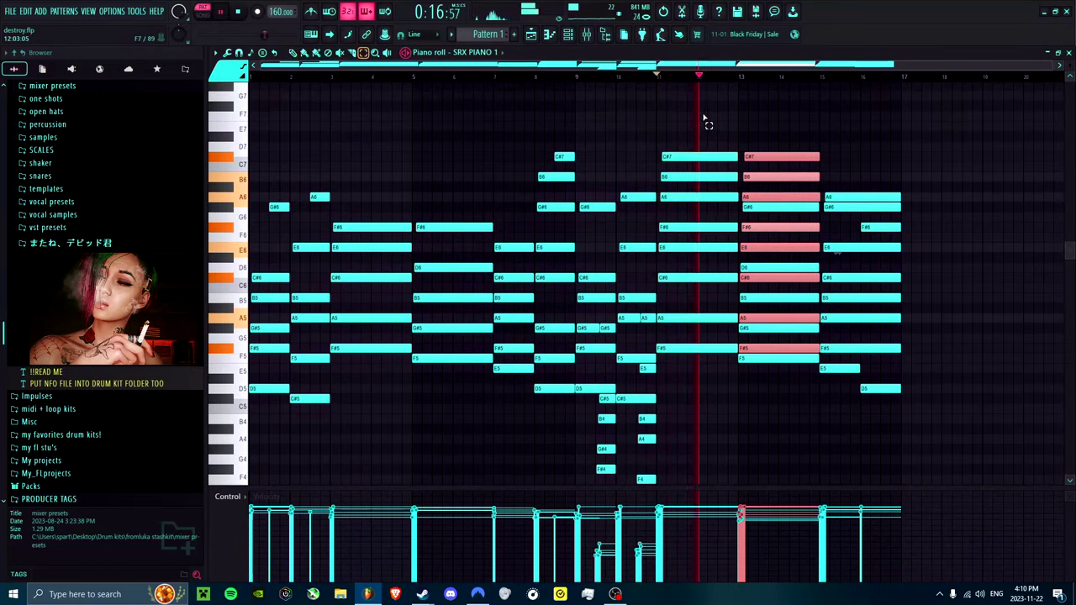
{"action": "key", "text": "shift+Left"}
{"action": "key", "text": "shift+Left"}
{"action": "key", "text": "shift+Left"}
{"action": "key", "text": "shift+Left"}
{"action": "key", "text": "ctrl+Down"}
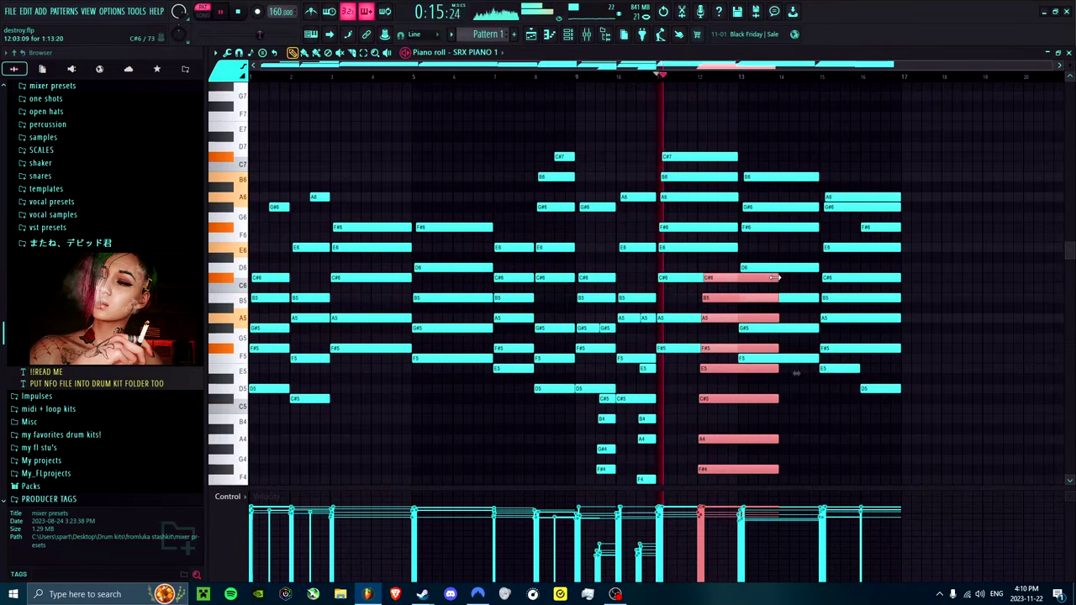
Step: Shorten the lowered chord copy at bar 12 so its notes end around the start of bar 13, and reduce their velocity
{"action": "left_click_drag", "start_coordinate": [779, 289], "coordinate": [733, 288]}
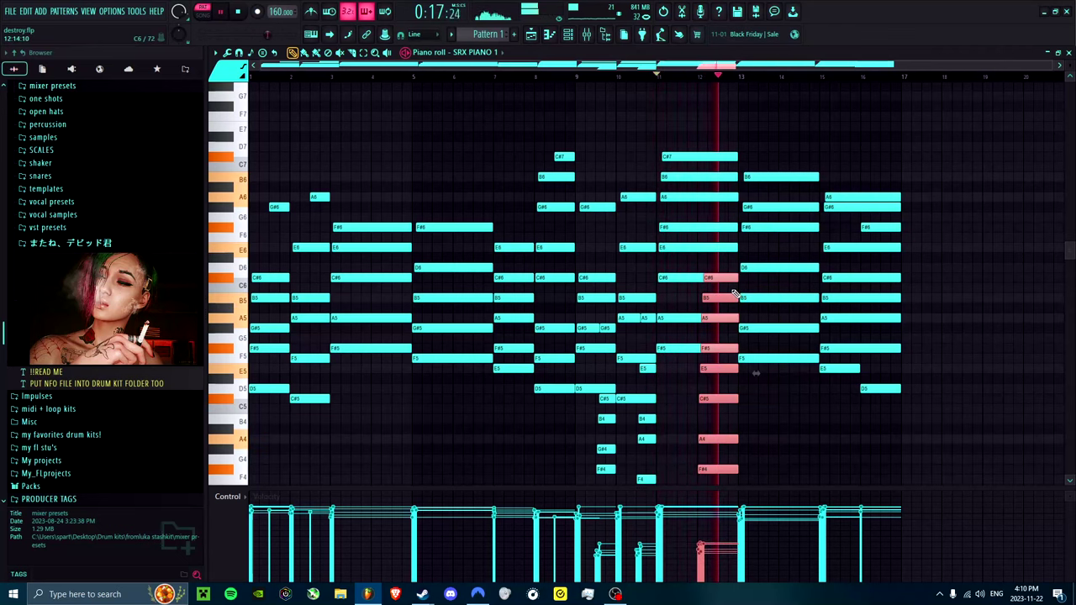
{"action": "scroll", "coordinate": [727, 269], "scroll_direction": "down", "scroll_amount": 3}
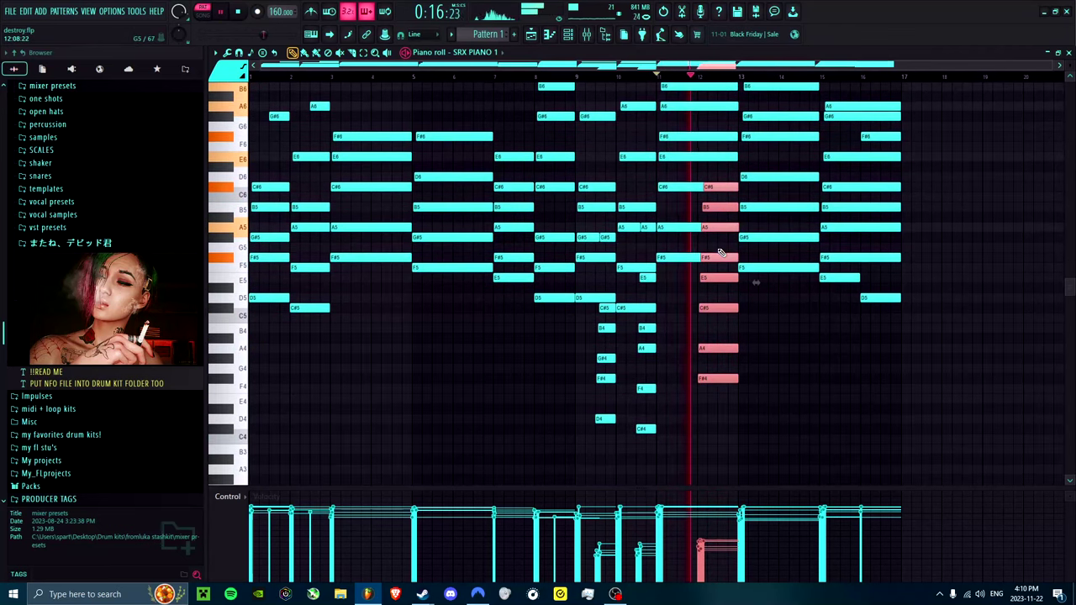
{"action": "scroll", "coordinate": [721, 252], "scroll_direction": "up", "scroll_amount": 10}
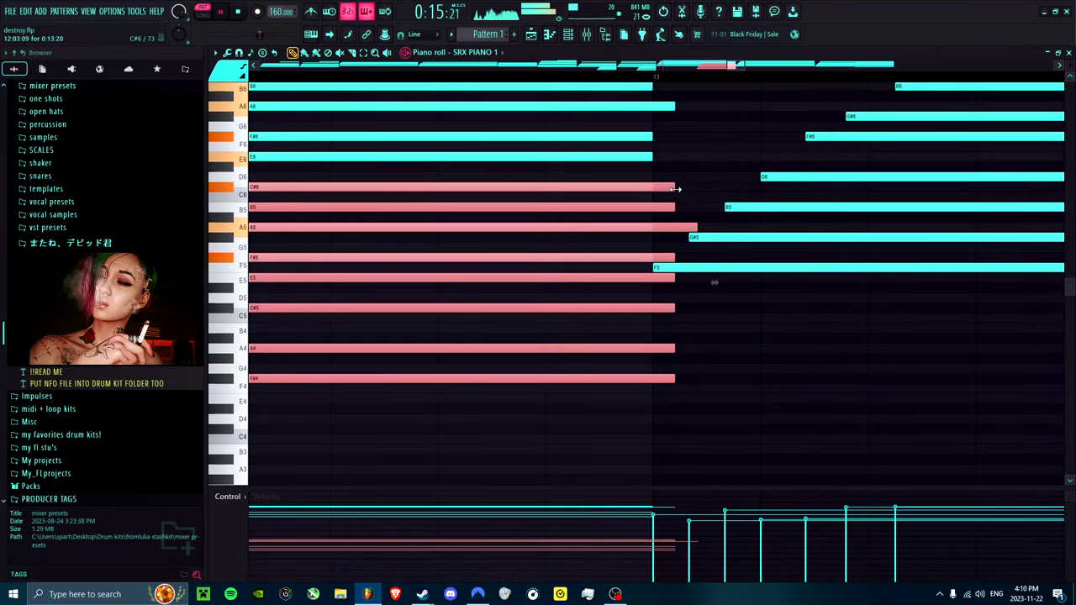
{"action": "left_click_drag", "start_coordinate": [634, 191], "coordinate": [631, 192]}
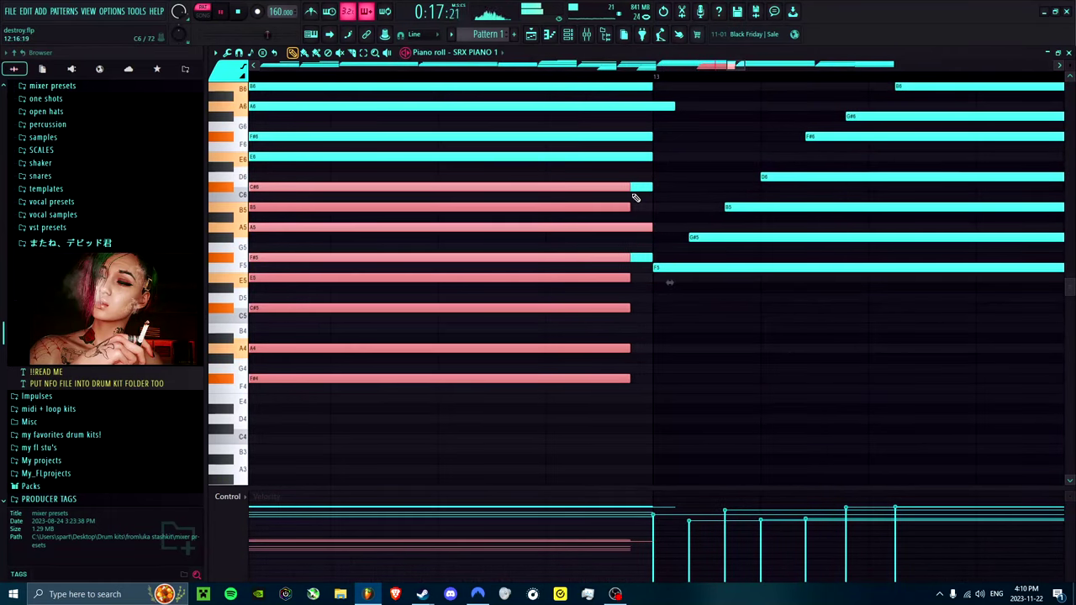
{"action": "scroll", "coordinate": [635, 198], "scroll_direction": "down", "scroll_amount": 10}
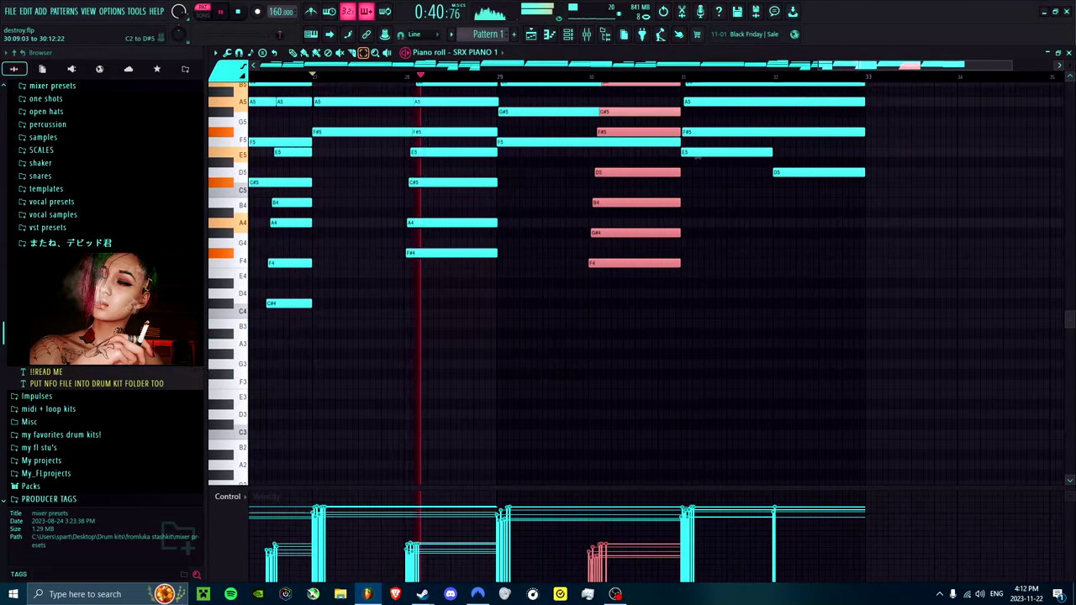
{"action": "scroll", "coordinate": [619, 310], "scroll_direction": "up", "scroll_amount": 5}
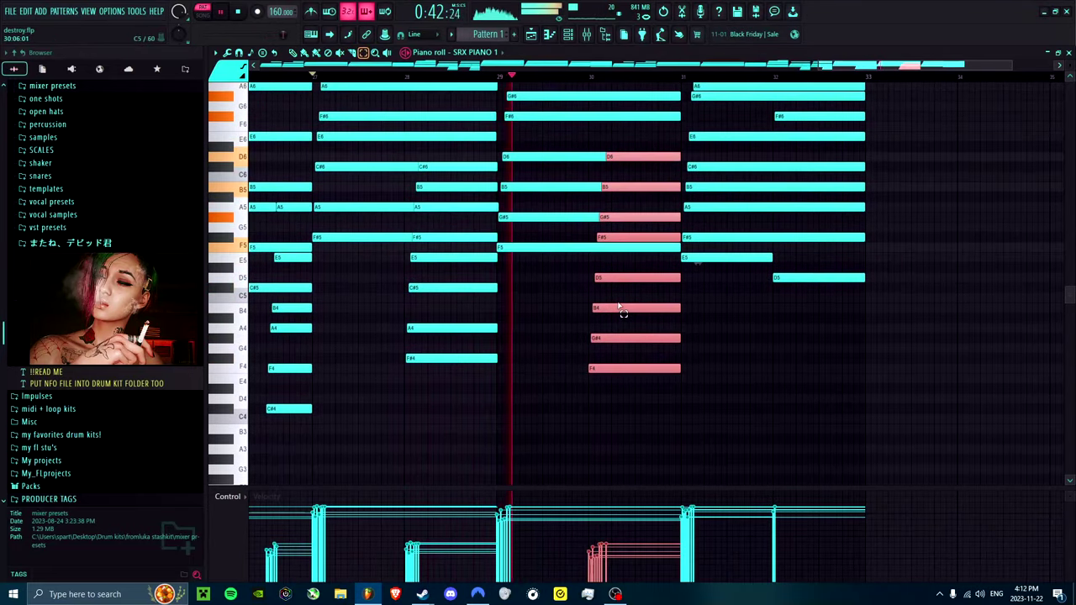
{"action": "scroll", "coordinate": [626, 303], "scroll_direction": "up", "scroll_amount": 4}
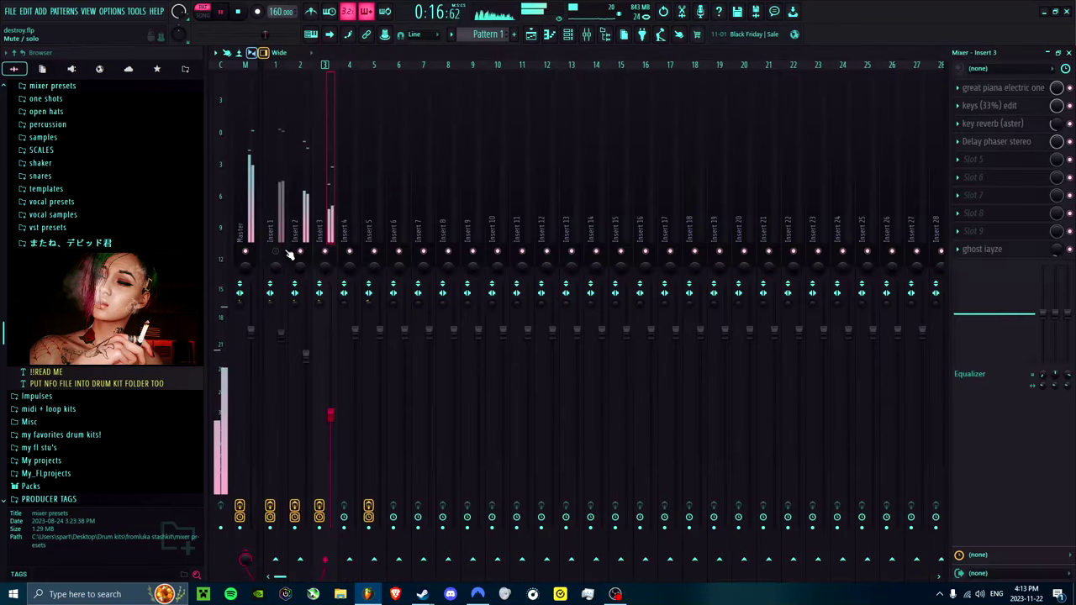
Step: Add a Purity instrument channel and load the WW Girls Night preset from the Vera category
{"action": "left_click", "coordinate": [390, 182]}
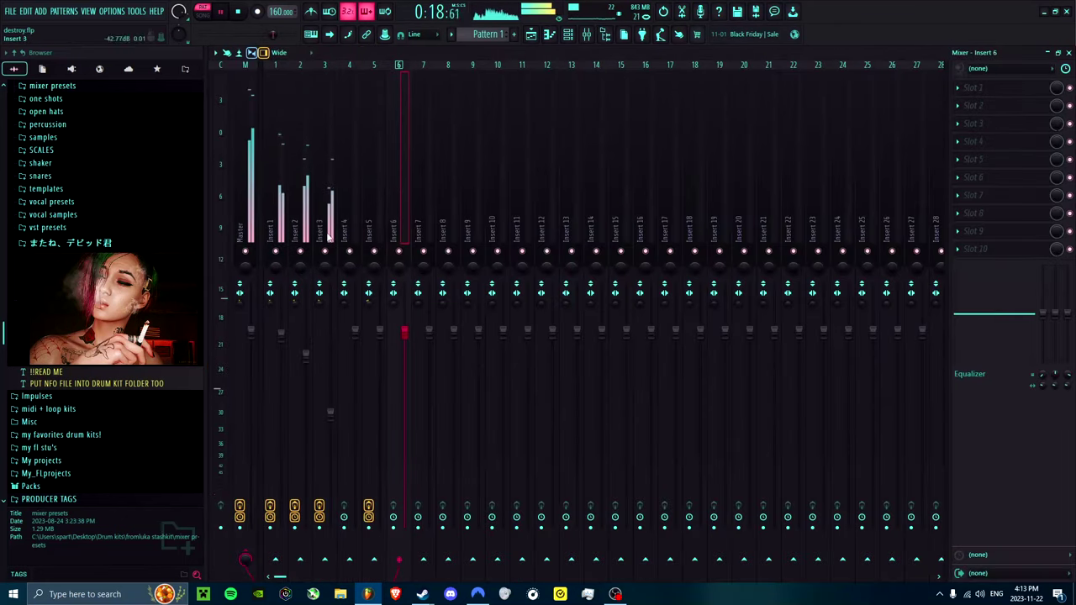
{"action": "key", "text": "F6"}
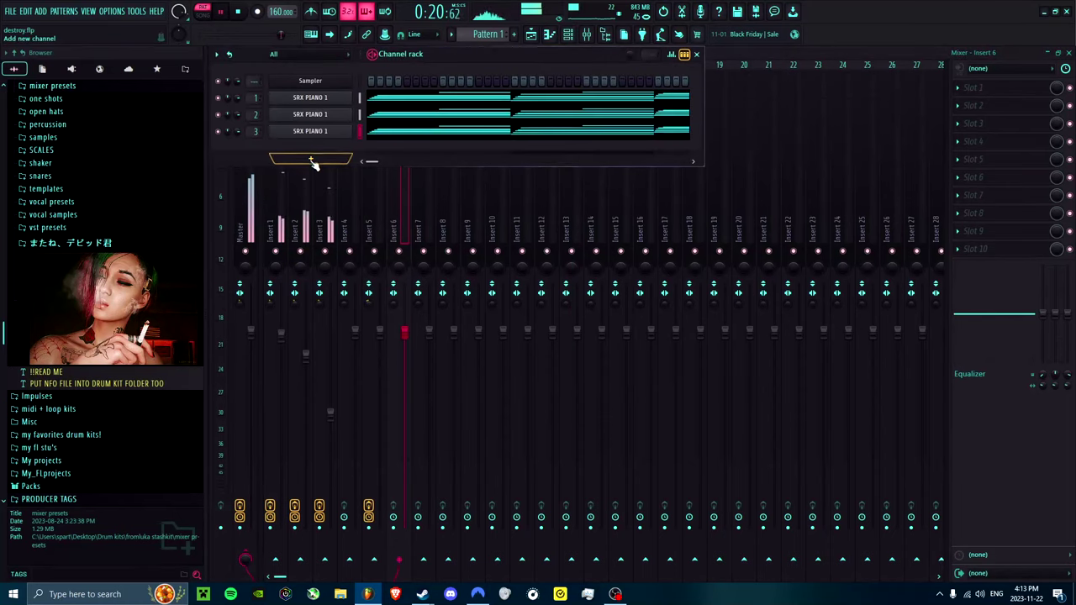
{"action": "left_click", "coordinate": [311, 160]}
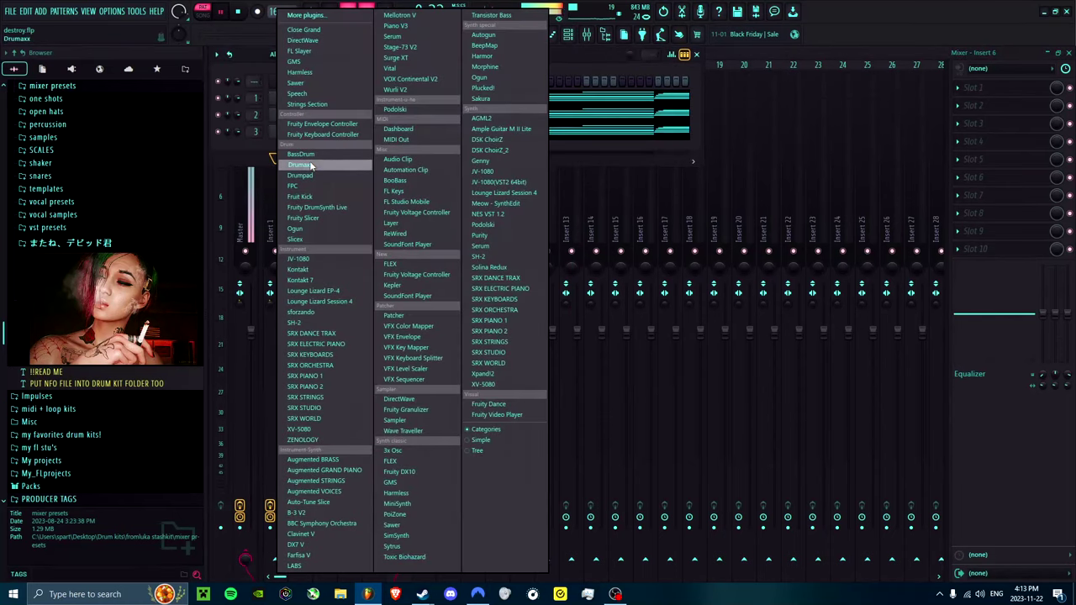
{"action": "left_click", "coordinate": [510, 241]}
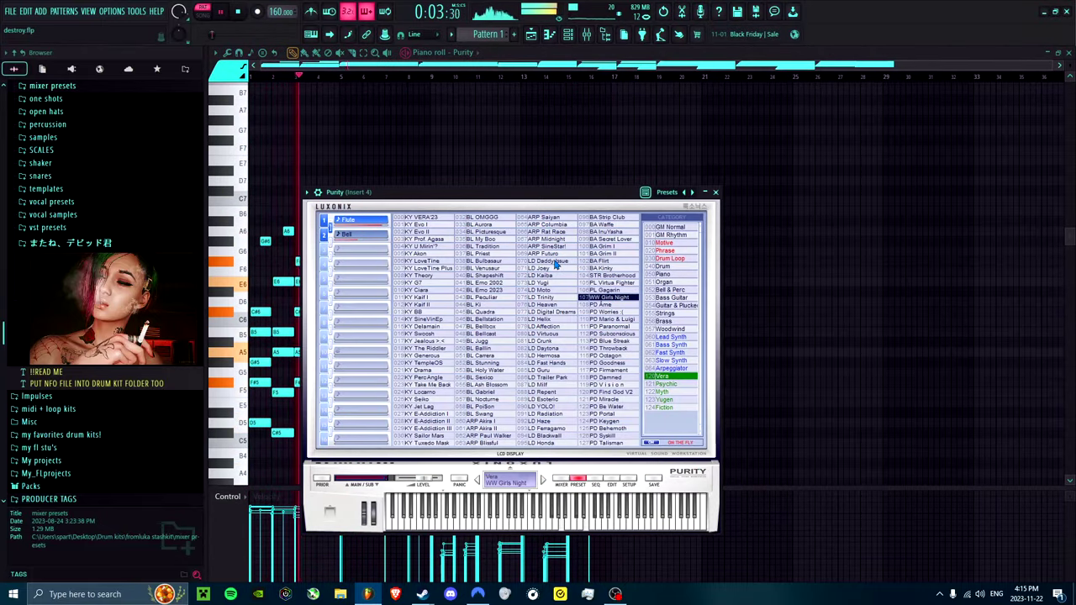
{"action": "left_click", "coordinate": [715, 193]}
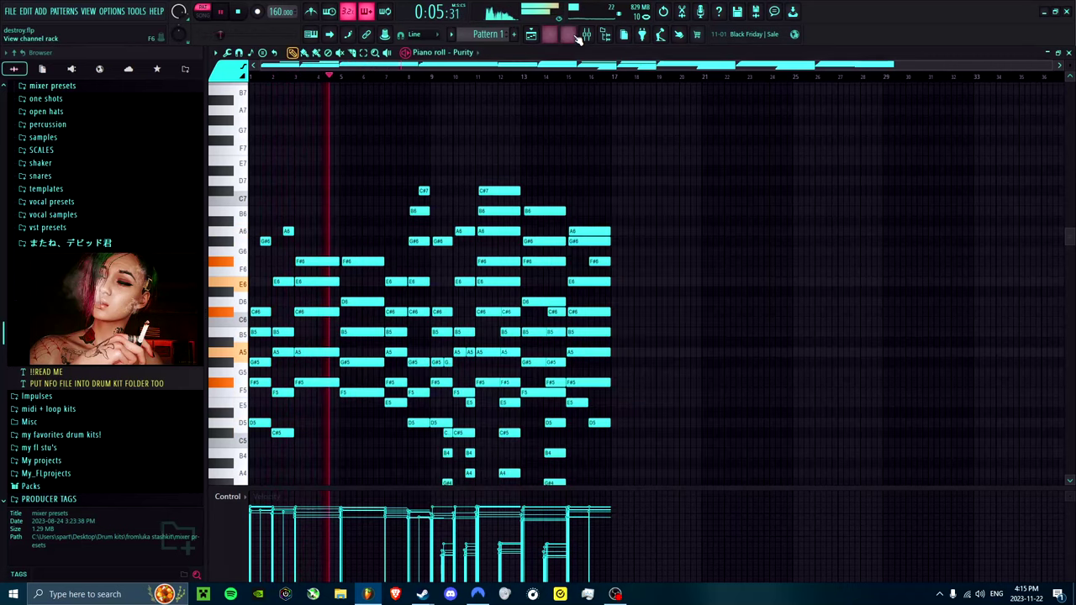
Step: Load the Surround flanger preset into the Fruity Flangus effect on Insert 4
{"action": "left_click", "coordinate": [586, 34]}
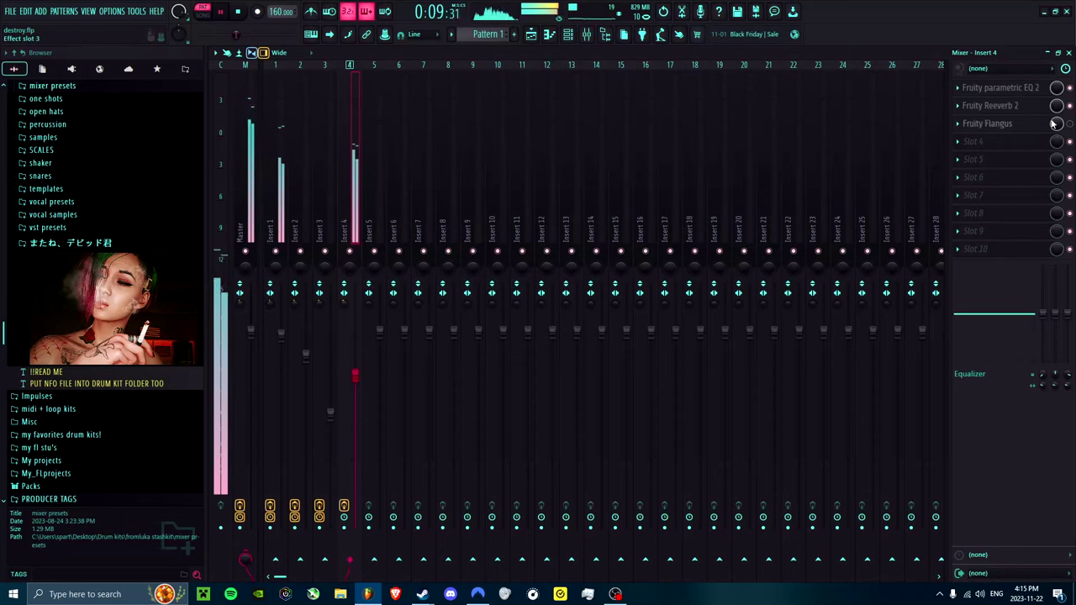
{"action": "left_click", "coordinate": [552, 36]}
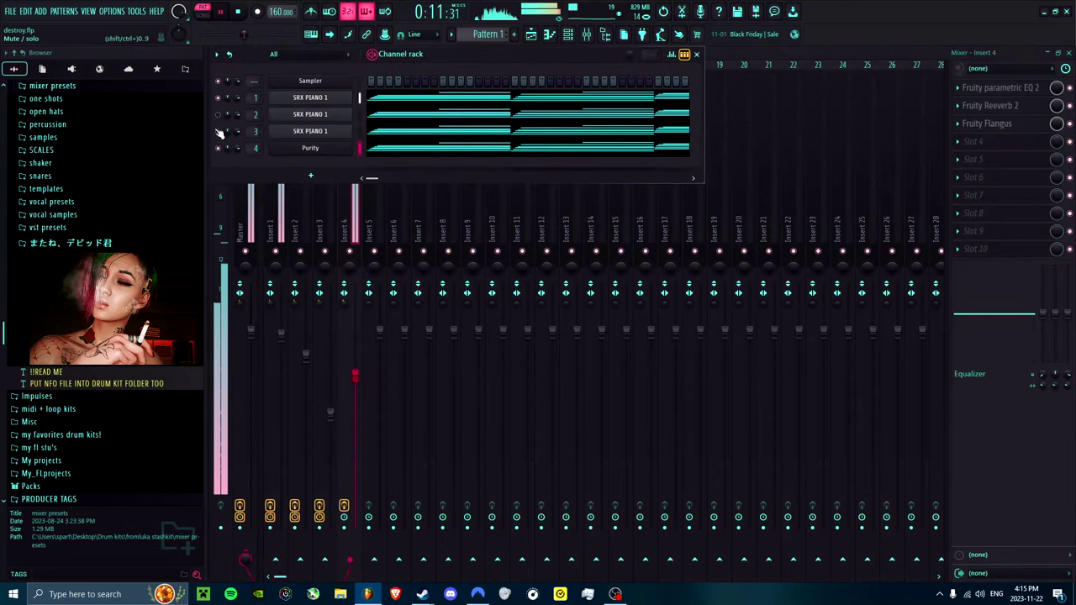
{"action": "left_click", "coordinate": [1020, 126]}
{"action": "left_click", "coordinate": [451, 191]}
{"action": "left_click", "coordinate": [504, 307]}
{"action": "left_click", "coordinate": [430, 299]}
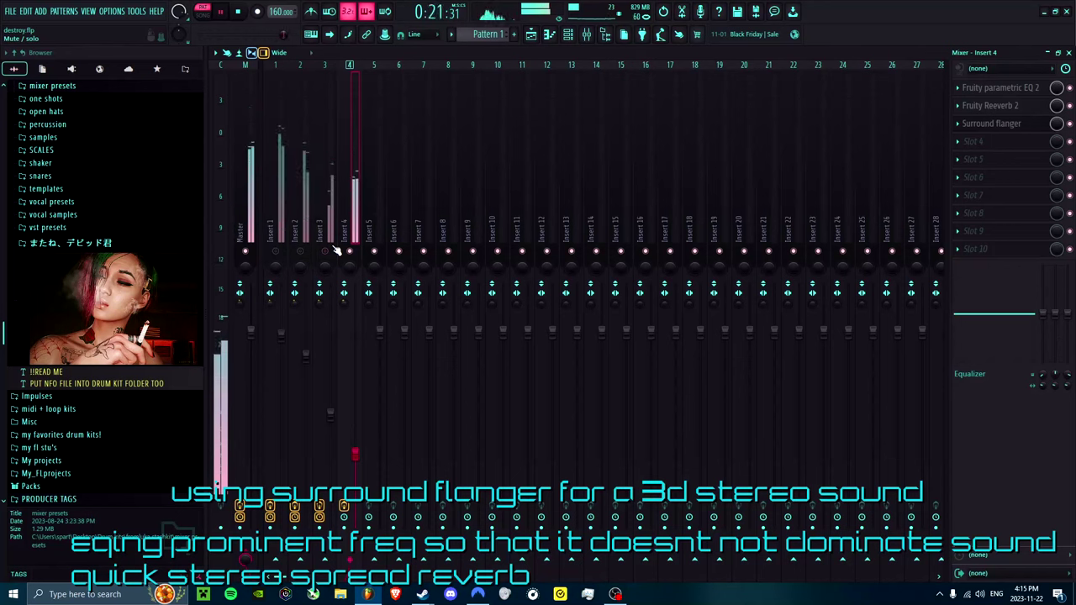
Step: Clone the Purity channel onto Insert 5, paste the chord notes into the copy and load its PD Damned preset
{"action": "left_click", "coordinate": [562, 30]}
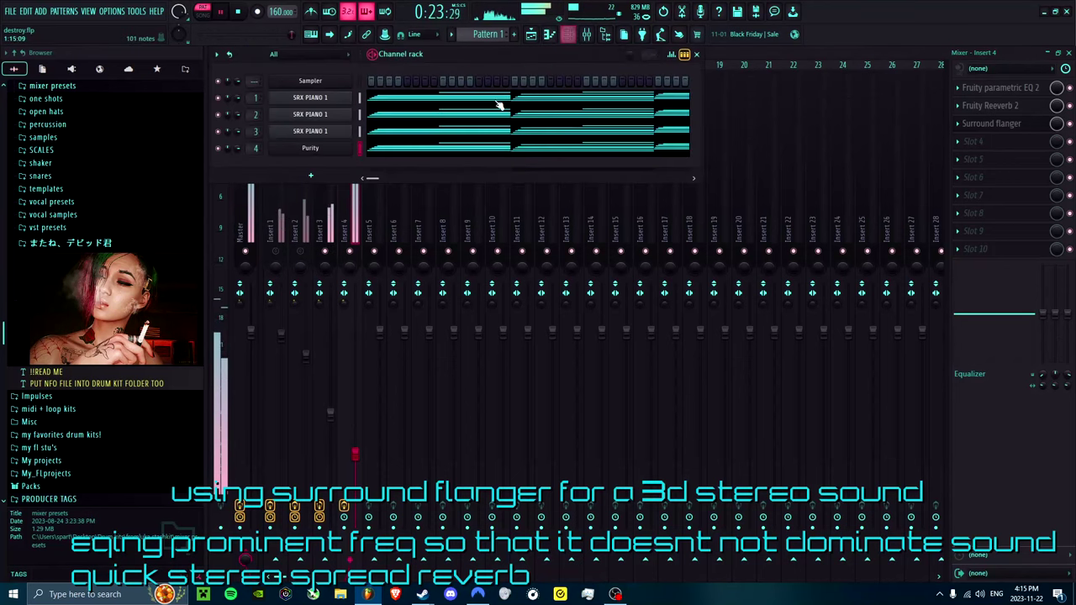
{"action": "right_click", "coordinate": [359, 146]}
{"action": "left_click", "coordinate": [413, 254]}
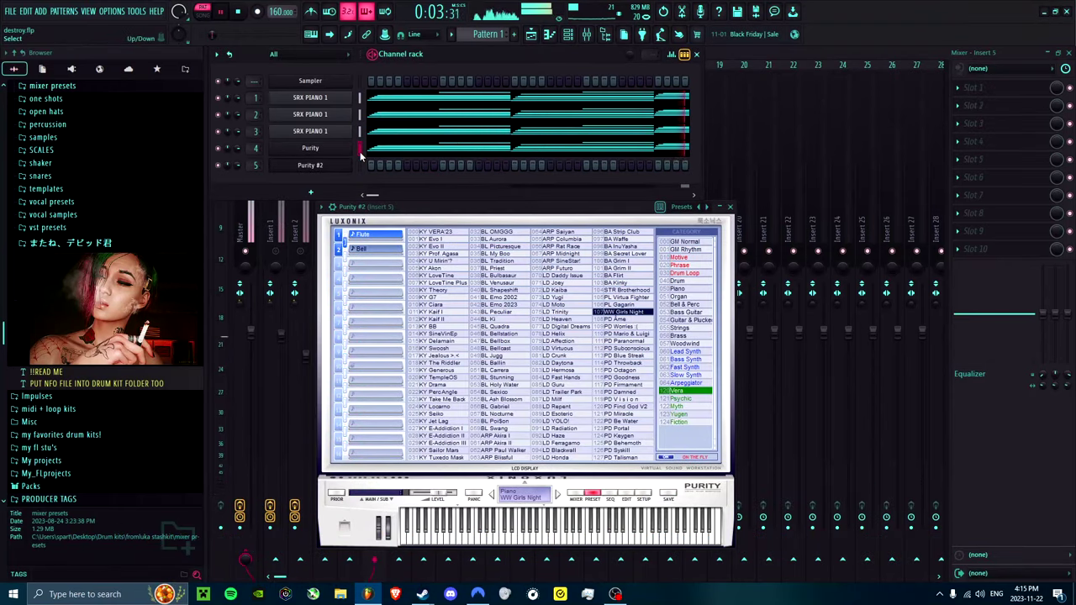
{"action": "key", "text": "ctrl+v"}
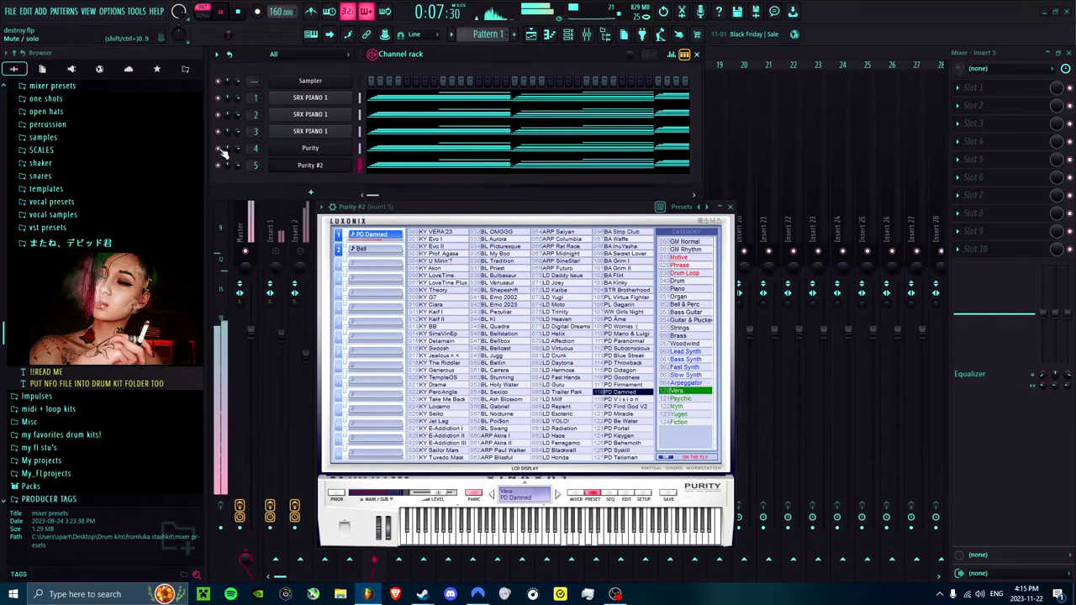
{"action": "left_click", "coordinate": [697, 54]}
{"action": "left_click", "coordinate": [730, 207]}
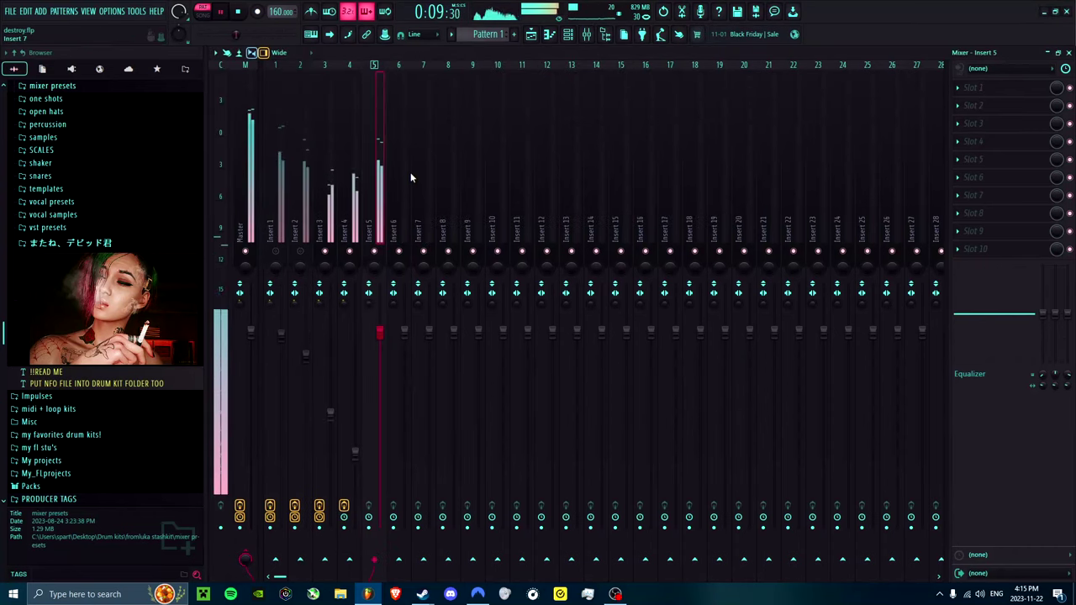
Step: Load the paaaaad mixer track state onto Insert 5
{"action": "right_click", "coordinate": [383, 67]}
{"action": "mouse_move", "coordinate": [435, 132]}
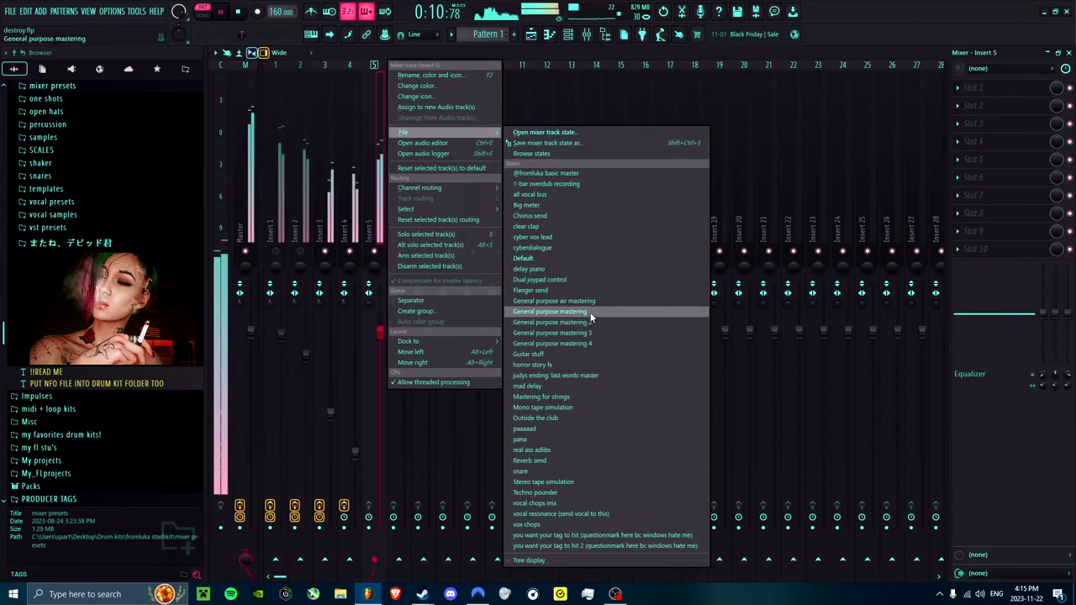
{"action": "left_click", "coordinate": [542, 428]}
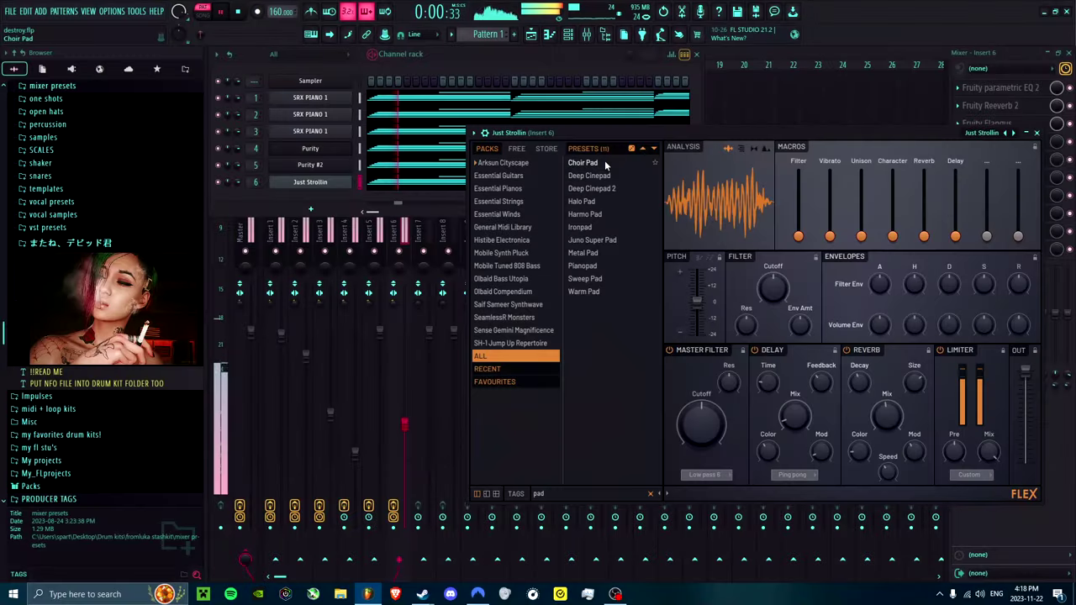
Step: Audition the Choir Pad and Pianopad presets in the FLEX channel on Insert 6 and load Warm Pad
{"action": "left_click", "coordinate": [606, 164]}
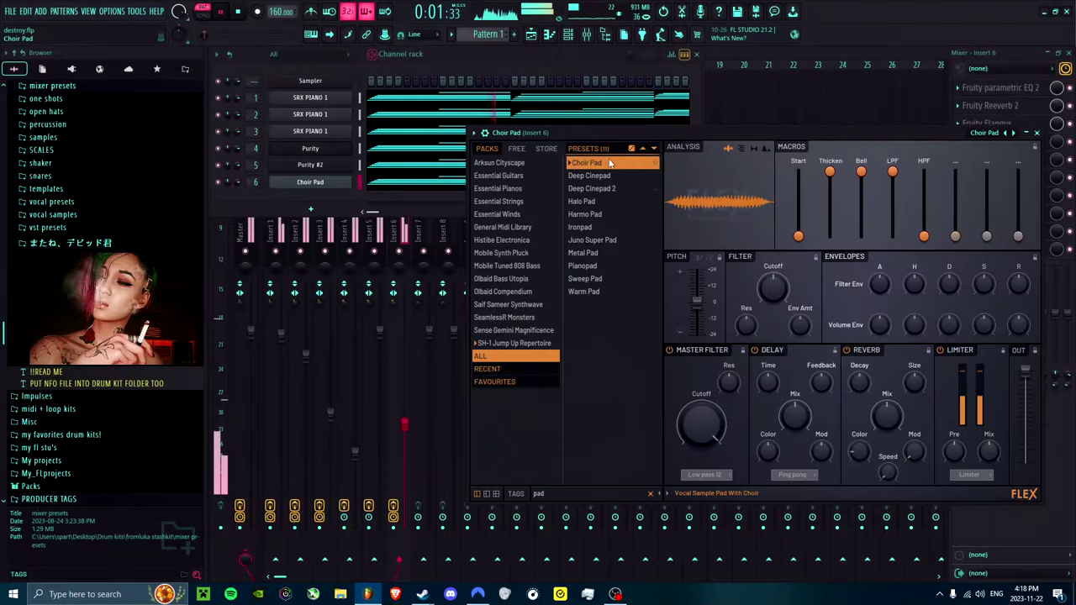
{"action": "left_click", "coordinate": [588, 266]}
{"action": "left_click", "coordinate": [611, 292]}
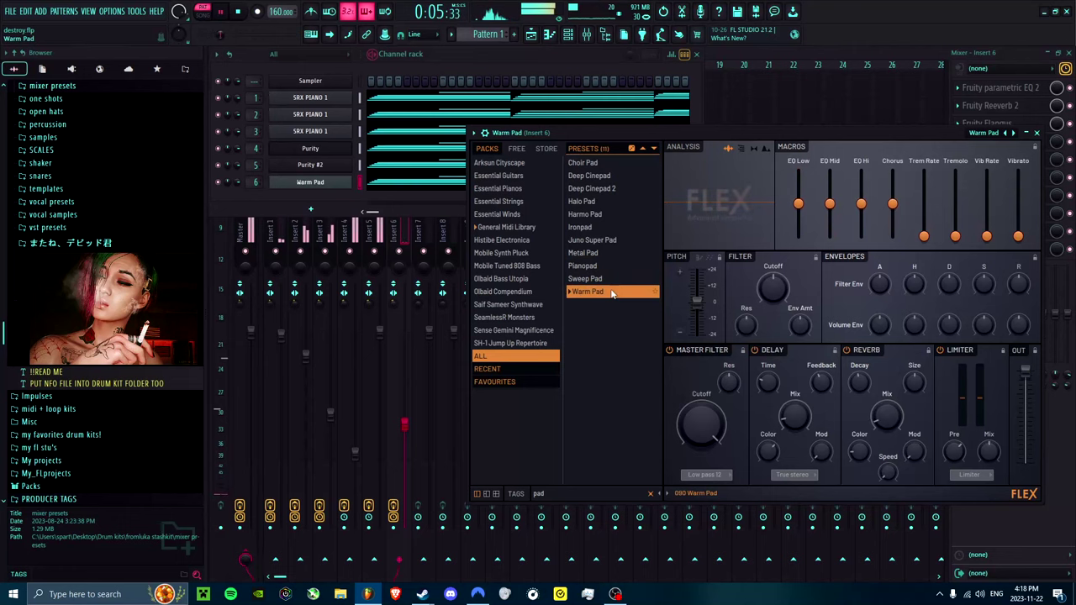
{"action": "left_click", "coordinate": [398, 257]}
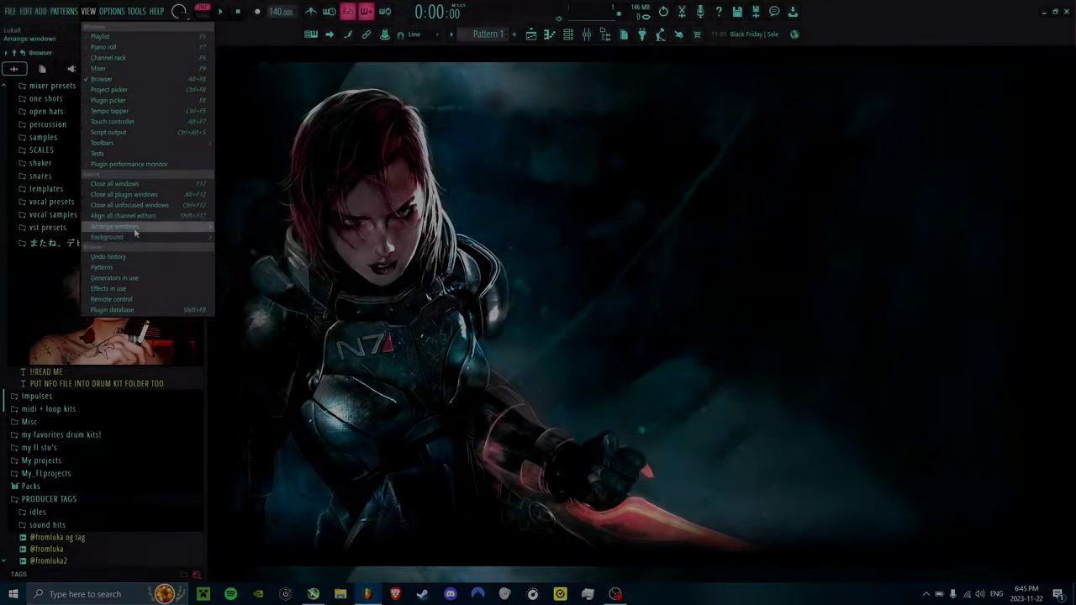
Step: Set THE WOODS.png from the mass effect folder as the background wallpaper
{"action": "left_click", "coordinate": [132, 233]}
{"action": "scroll", "coordinate": [601, 202], "scroll_direction": "down", "scroll_amount": 5}
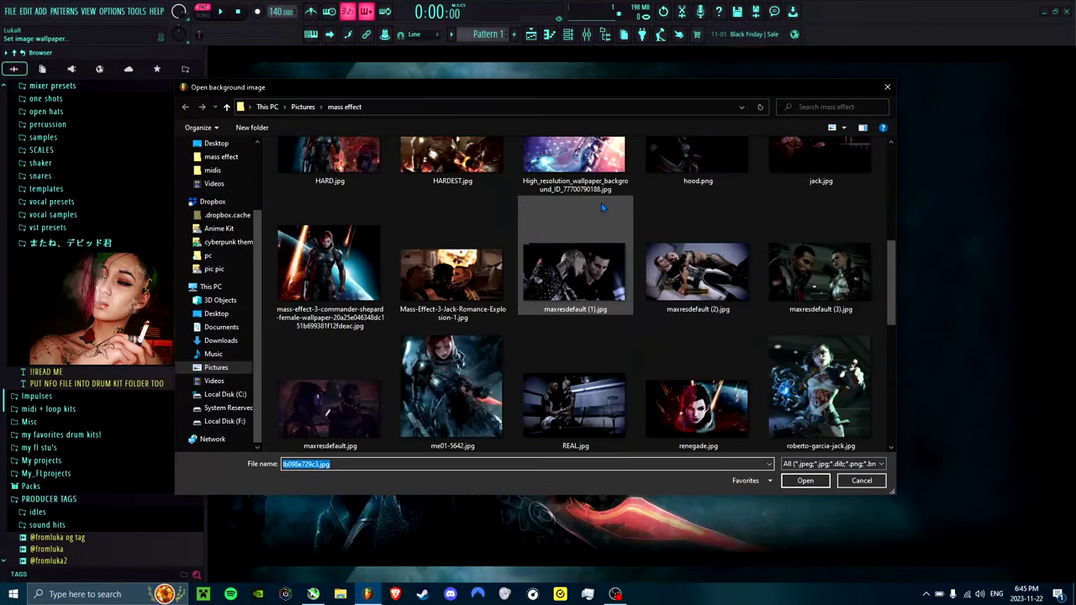
{"action": "scroll", "coordinate": [602, 203], "scroll_direction": "down", "scroll_amount": 1}
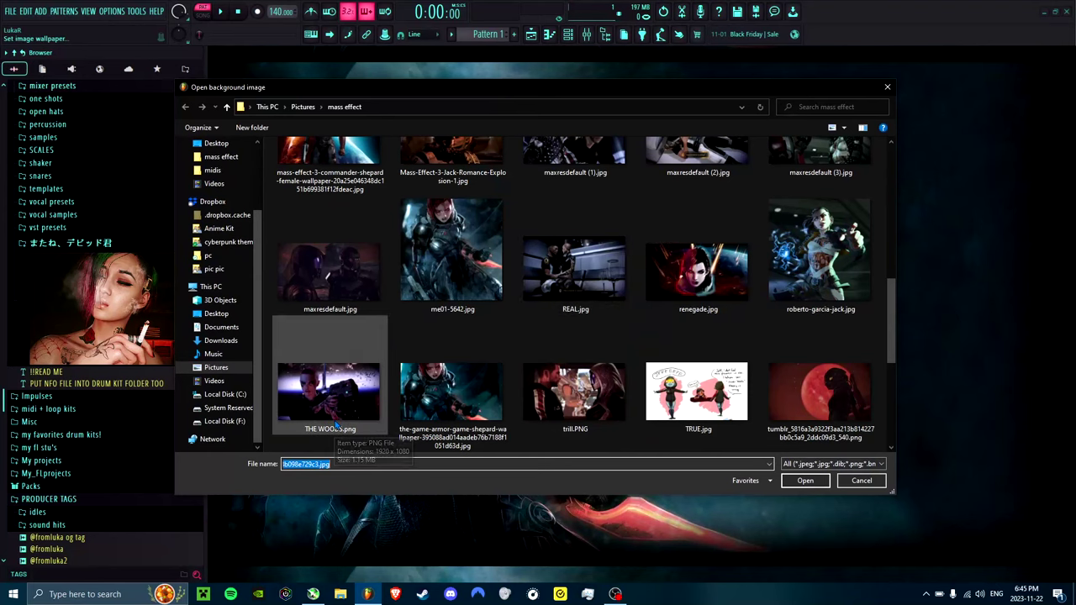
{"action": "double_click", "coordinate": [329, 391]}
Step: Set YEAAAAH BUDDY.png from the mass effect folder as the background wallpaper
{"action": "left_click", "coordinate": [88, 11]}
{"action": "left_click", "coordinate": [132, 233]}
{"action": "scroll", "coordinate": [505, 400], "scroll_direction": "down", "scroll_amount": 8}
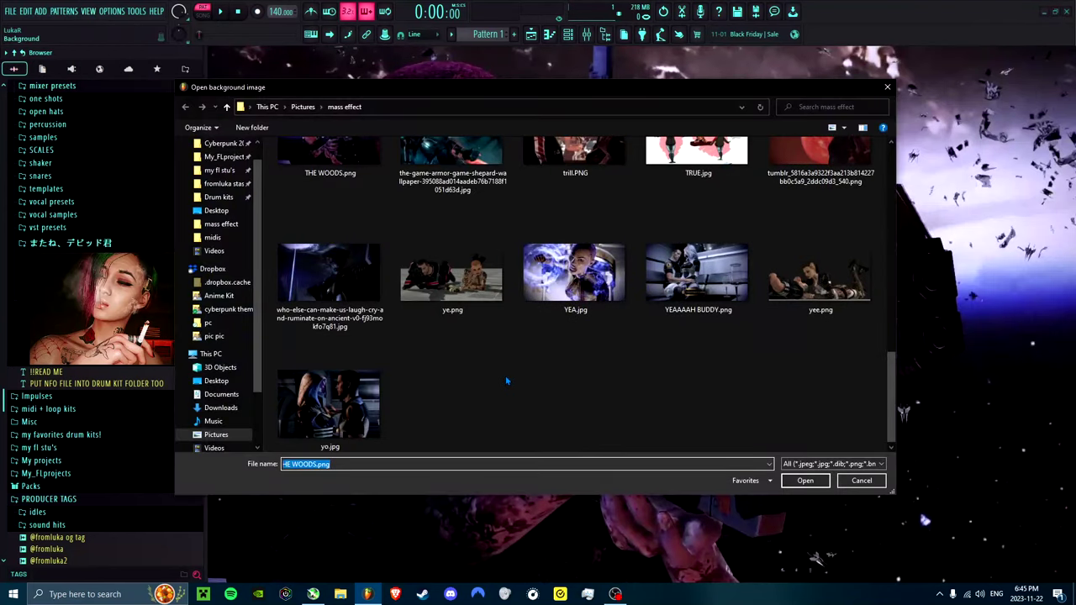
{"action": "double_click", "coordinate": [652, 290]}
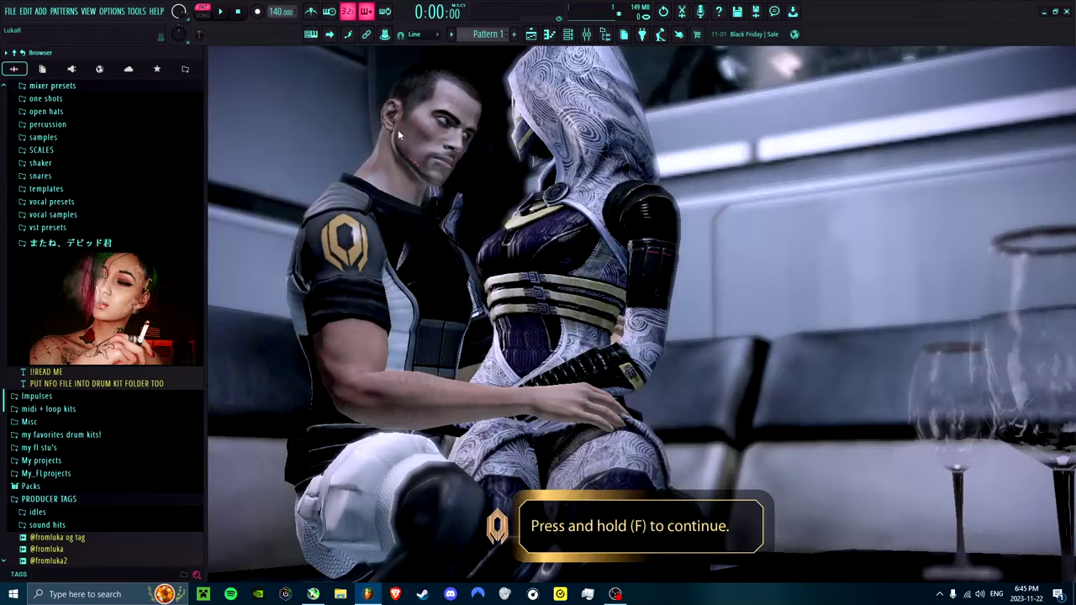
{"action": "left_click", "coordinate": [93, 11]}
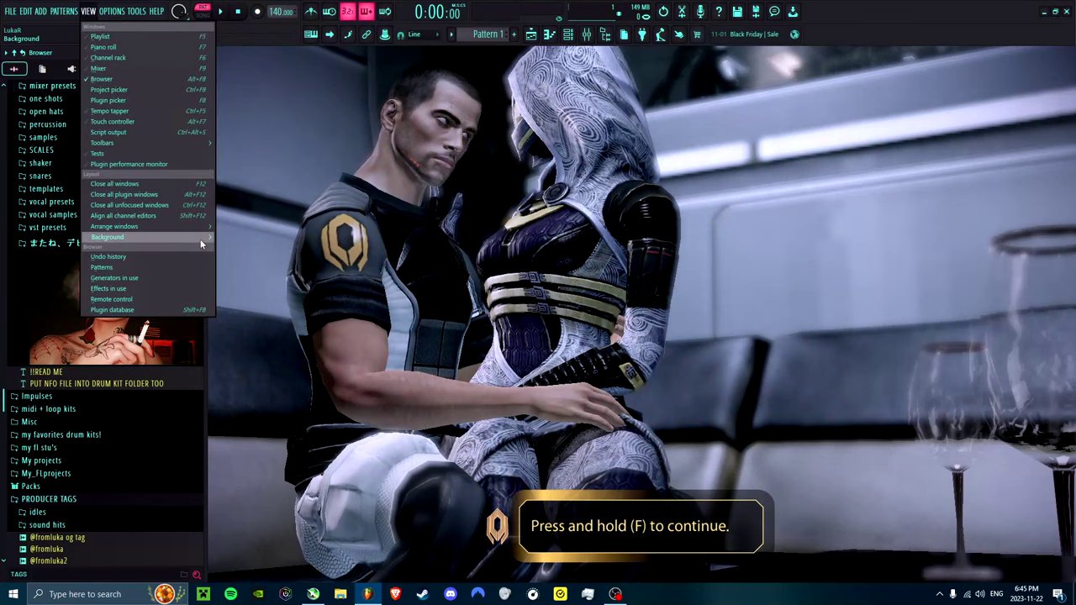
{"action": "mouse_move", "coordinate": [201, 242]}
{"action": "left_click", "coordinate": [254, 238]}
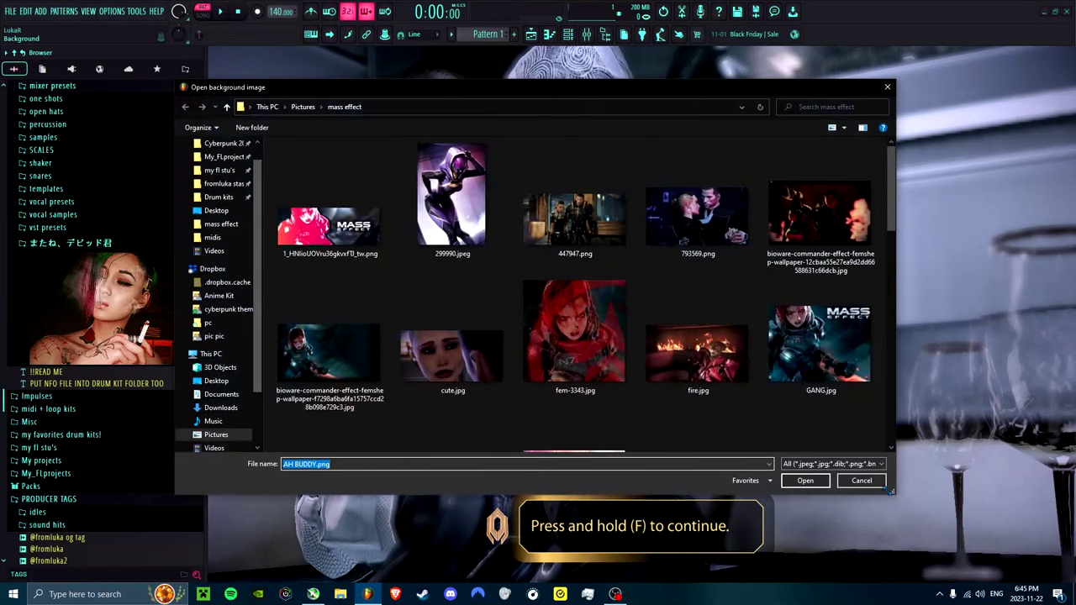
{"action": "left_click", "coordinate": [866, 481]}
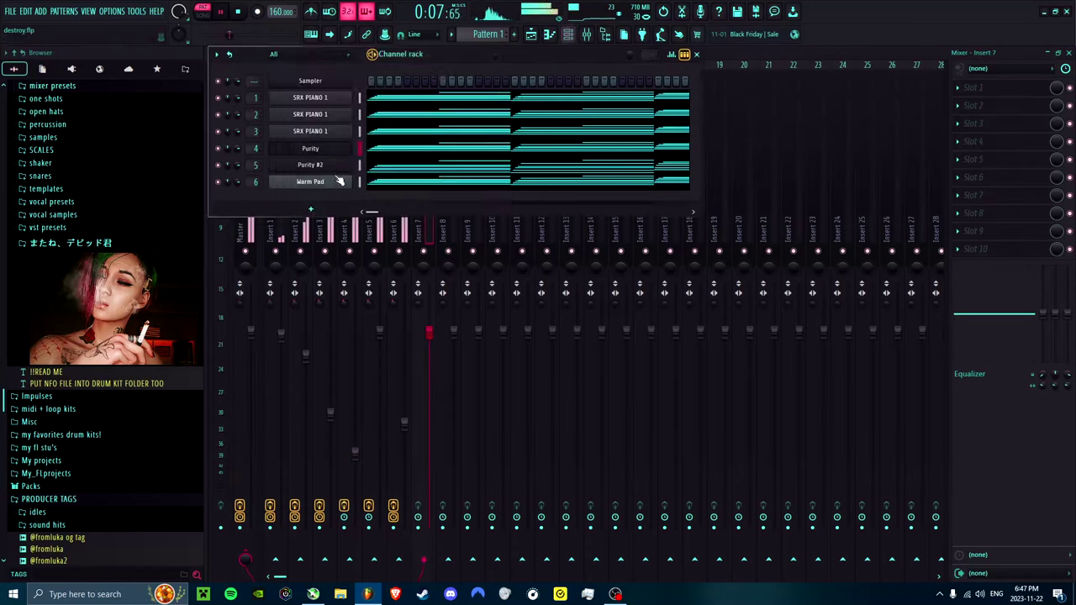
Step: Draw a descending Mistic Zone melody with short C#7, B6 and A6 notes, a long G#6 from bar 3 and F#6 at bar 7
{"action": "left_click", "coordinate": [510, 118]}
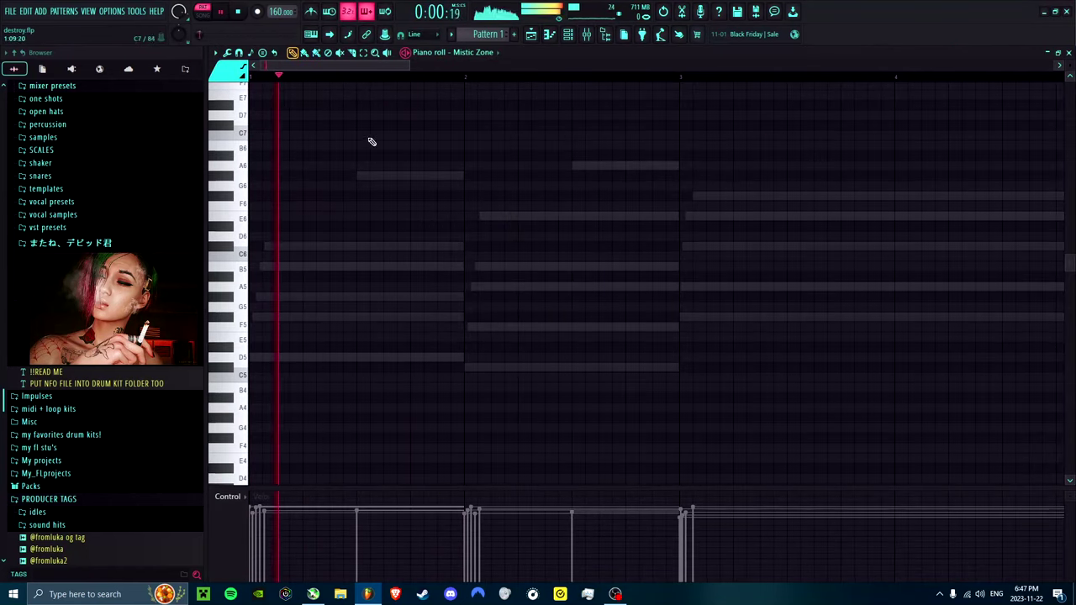
{"action": "key", "text": "space"}
{"action": "left_click", "coordinate": [370, 125]}
{"action": "left_click", "coordinate": [478, 145]}
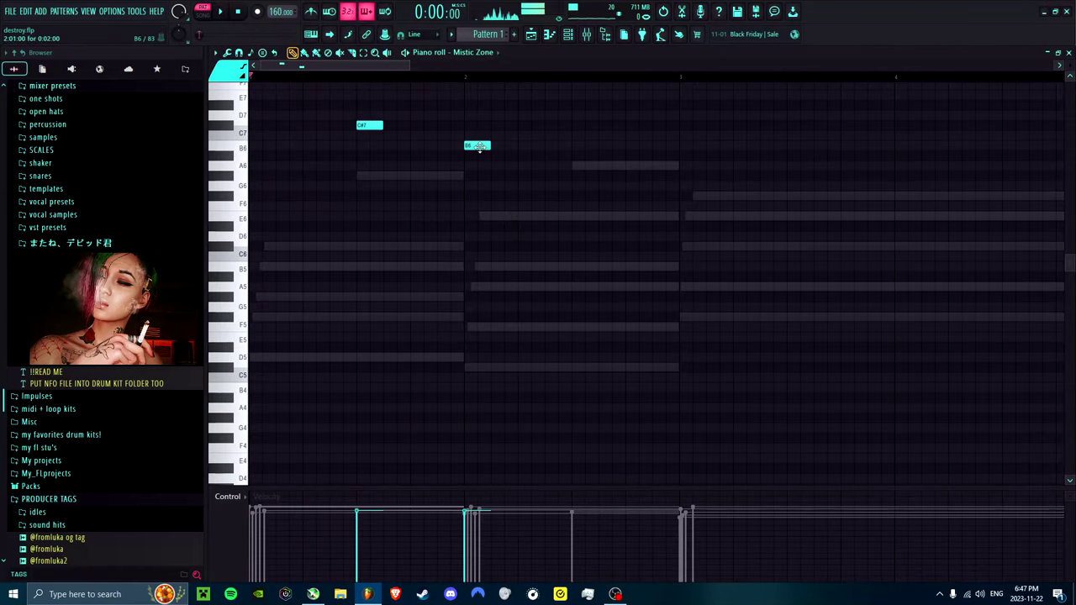
{"action": "left_click_drag", "start_coordinate": [654, 178], "coordinate": [733, 211]}
{"action": "scroll", "coordinate": [732, 193], "scroll_direction": "down", "scroll_amount": 2}
{"action": "scroll", "coordinate": [538, 211], "scroll_direction": "down", "scroll_amount": 3}
{"action": "left_click", "coordinate": [504, 195]}
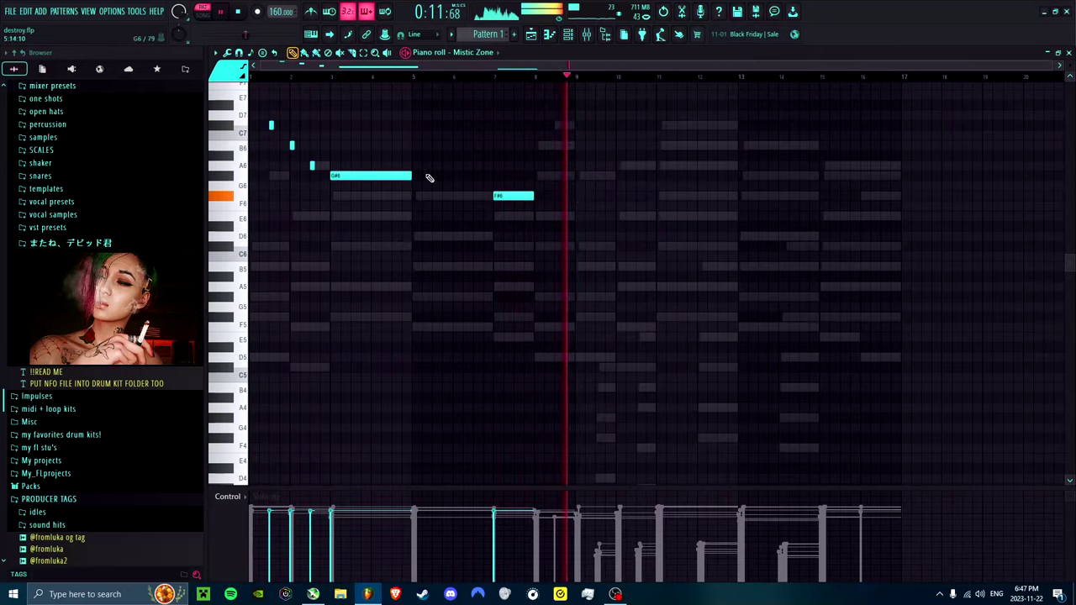
{"action": "key", "text": "space"}
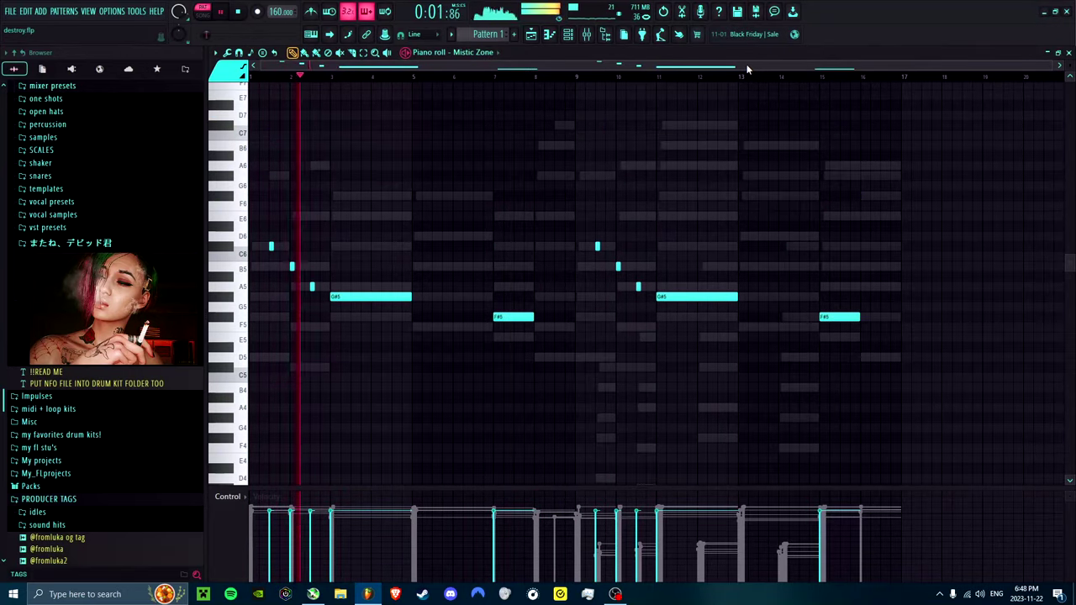
Step: Try the Dark Voice sound on layer 1 of DSK ChoirZ, and set the layer to 12 - Pop Aahs
{"action": "left_click", "coordinate": [555, 214]}
{"action": "left_click", "coordinate": [577, 95]}
{"action": "left_click", "coordinate": [572, 213]}
{"action": "left_click", "coordinate": [611, 233]}
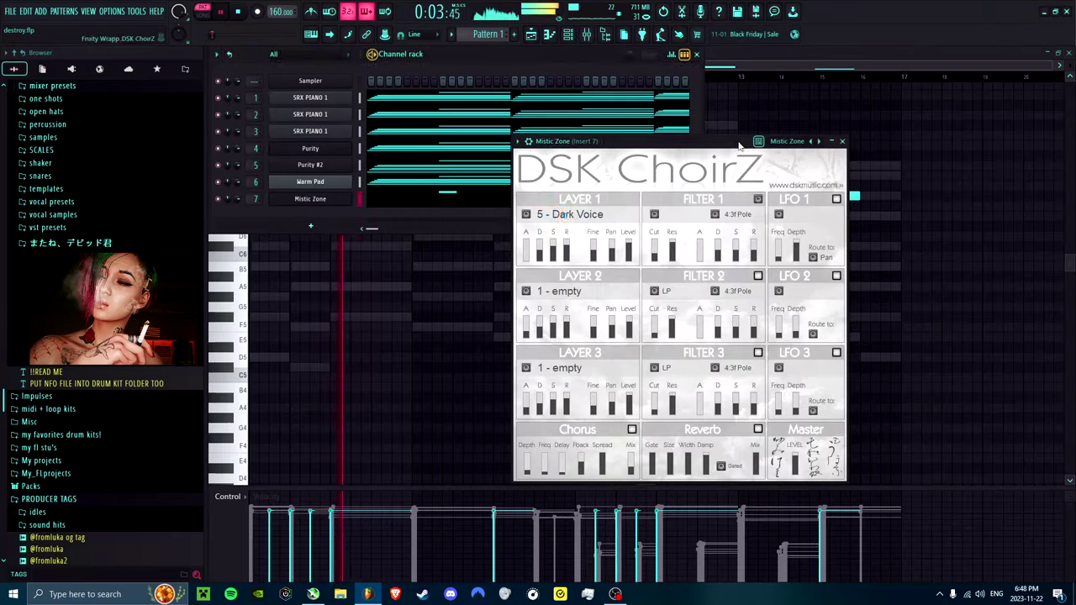
{"action": "left_click", "coordinate": [555, 214]}
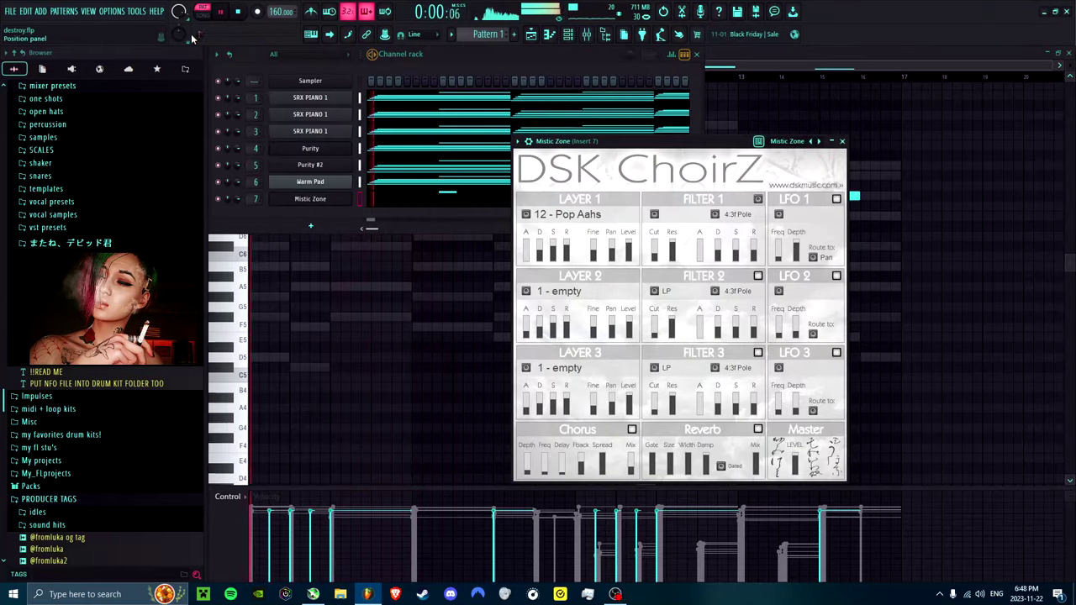
{"action": "left_click", "coordinate": [842, 140]}
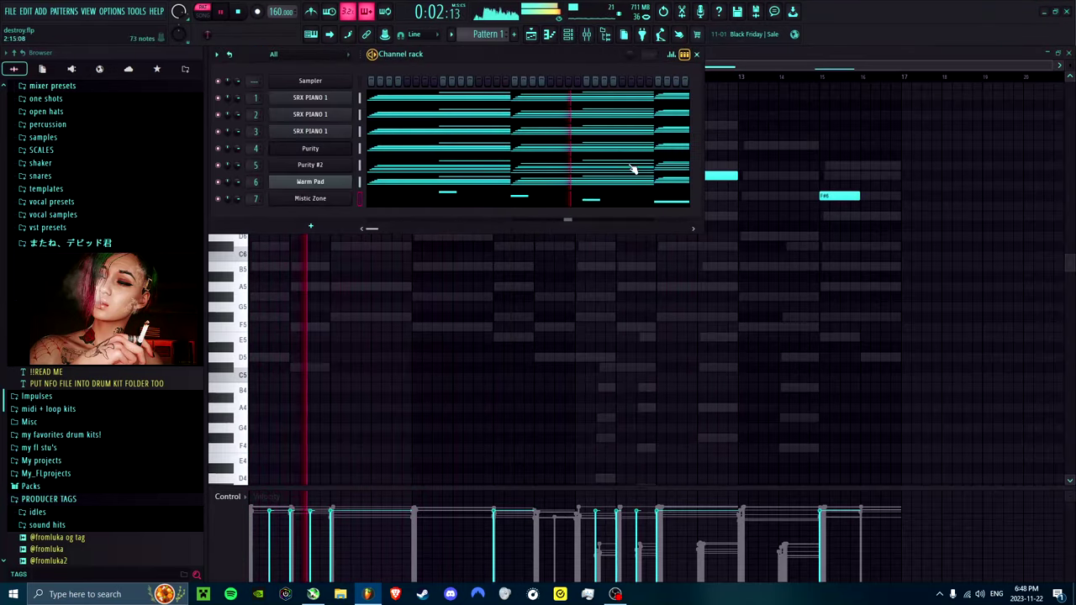
{"action": "left_click", "coordinate": [697, 54]}
Step: Load the cyber vox lead mixer track state onto Insert 7 for the choir layer
{"action": "key", "text": "F9"}
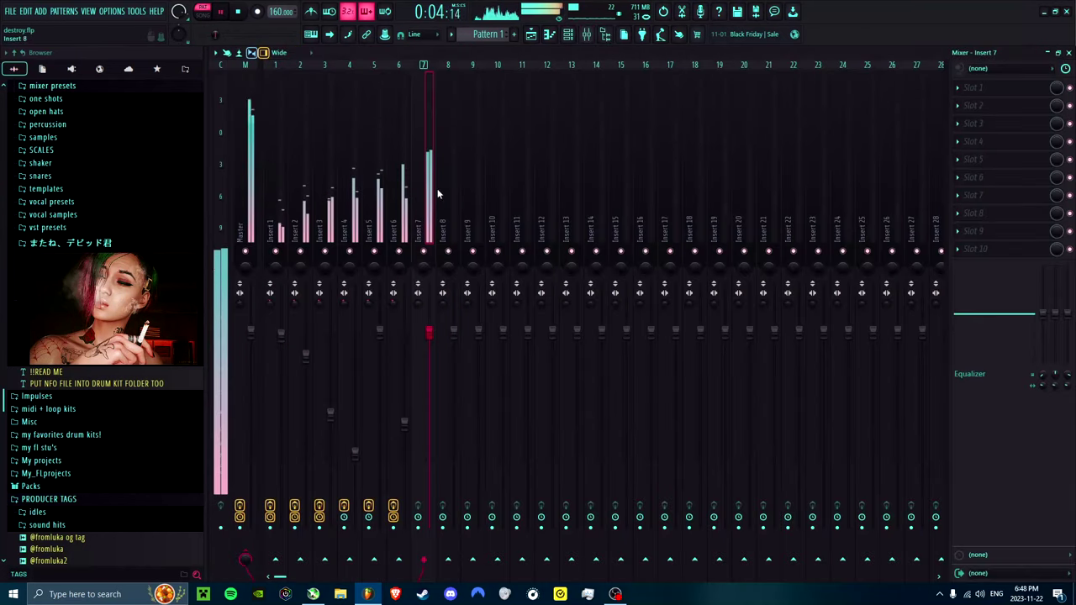
{"action": "right_click", "coordinate": [436, 63]}
{"action": "mouse_move", "coordinate": [477, 132]}
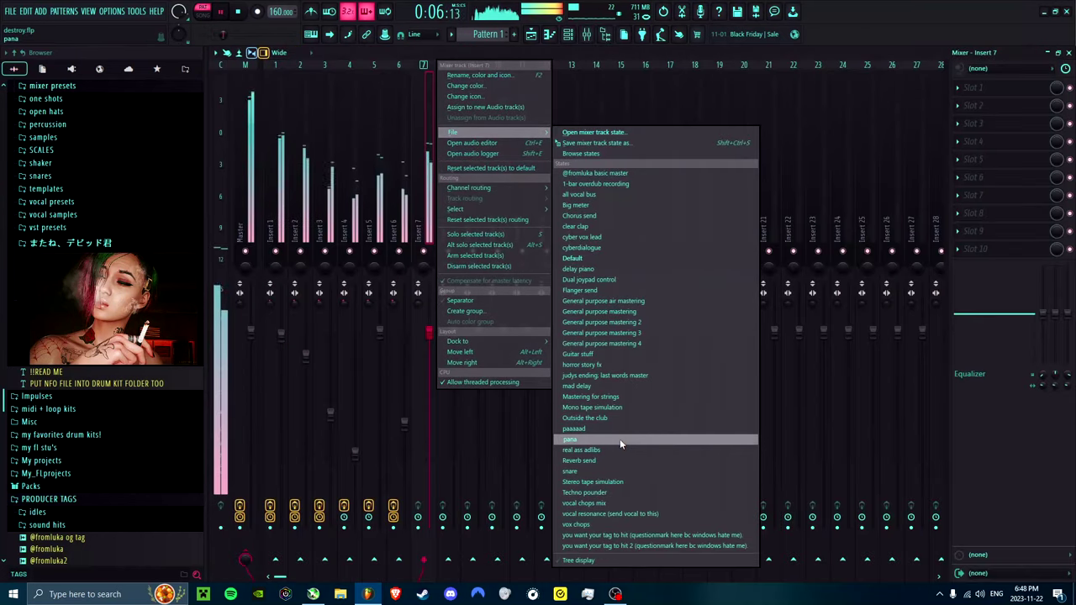
{"action": "left_click", "coordinate": [620, 239]}
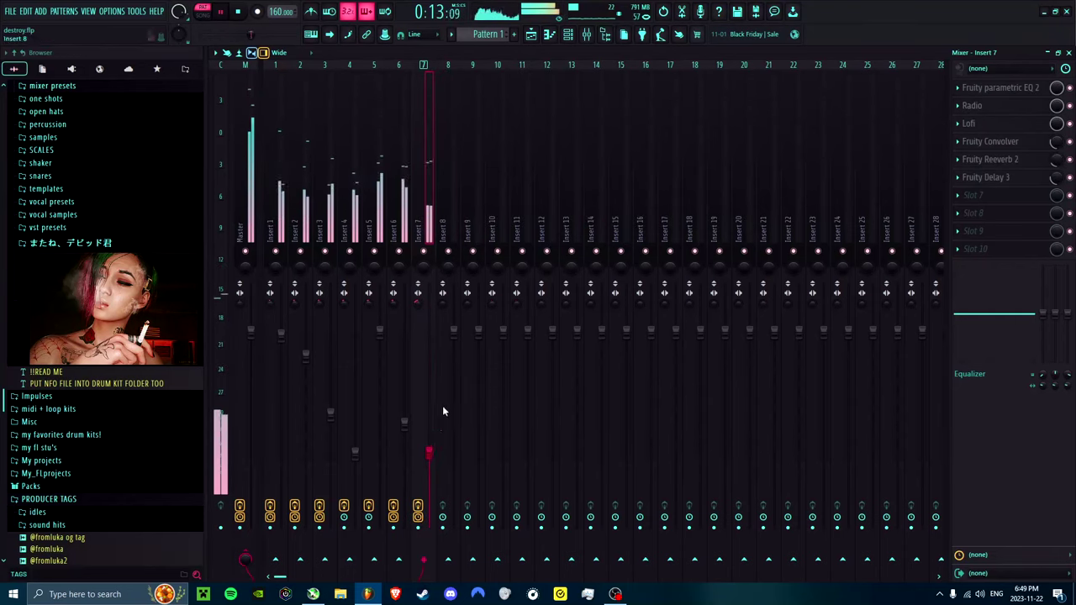
{"action": "left_click", "coordinate": [805, 478]}
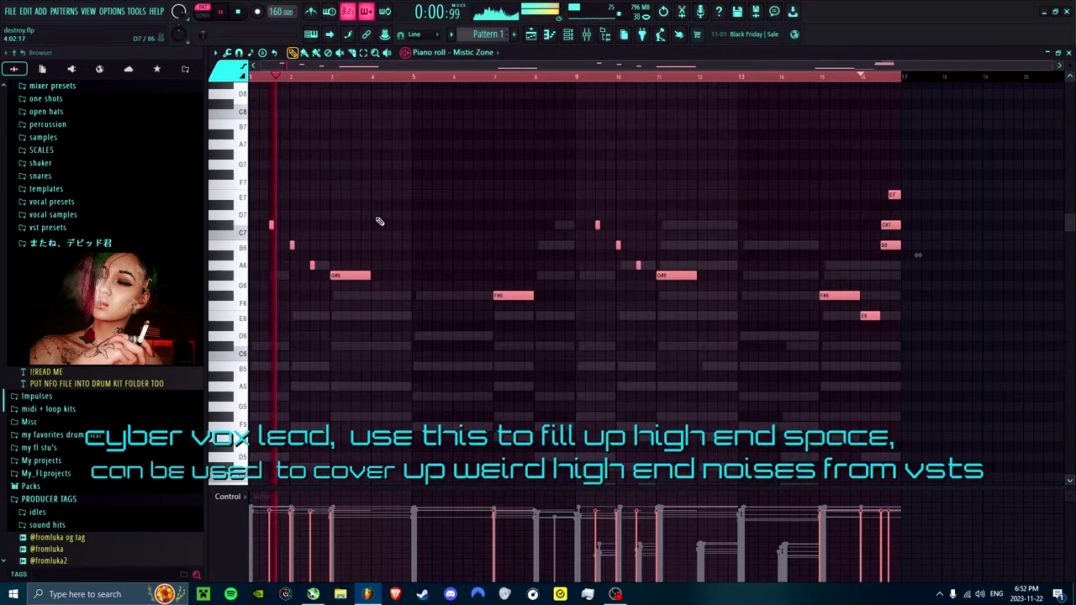
Step: Apply a reduced velocity randomization to all the Mistic Zone melody notes and deselect them
{"action": "left_click", "coordinate": [228, 53]}
{"action": "left_click", "coordinate": [267, 271]}
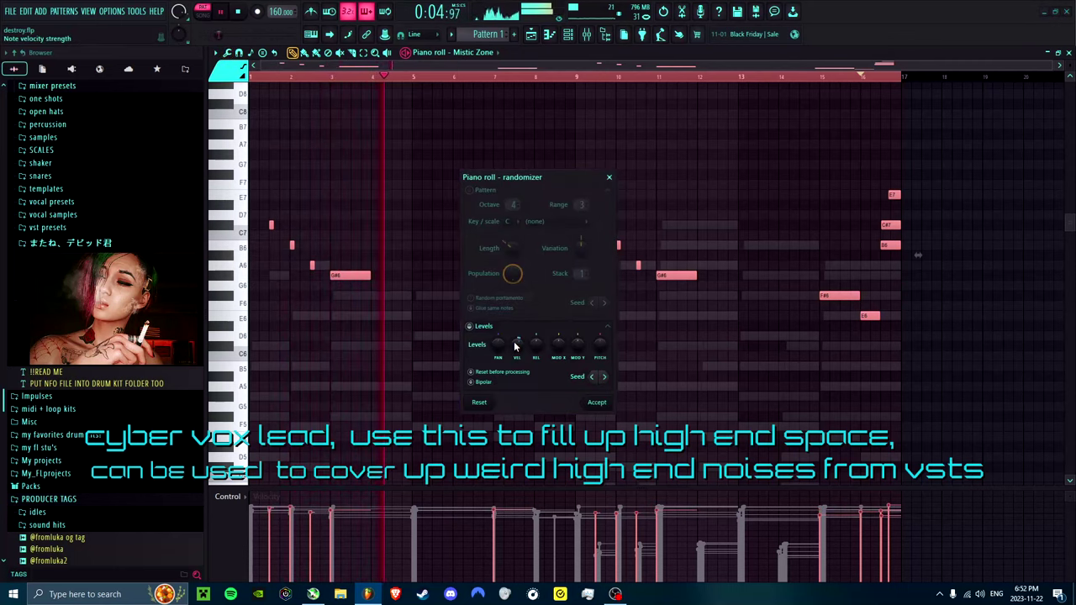
{"action": "left_click_drag", "start_coordinate": [516, 346], "coordinate": [516, 357]}
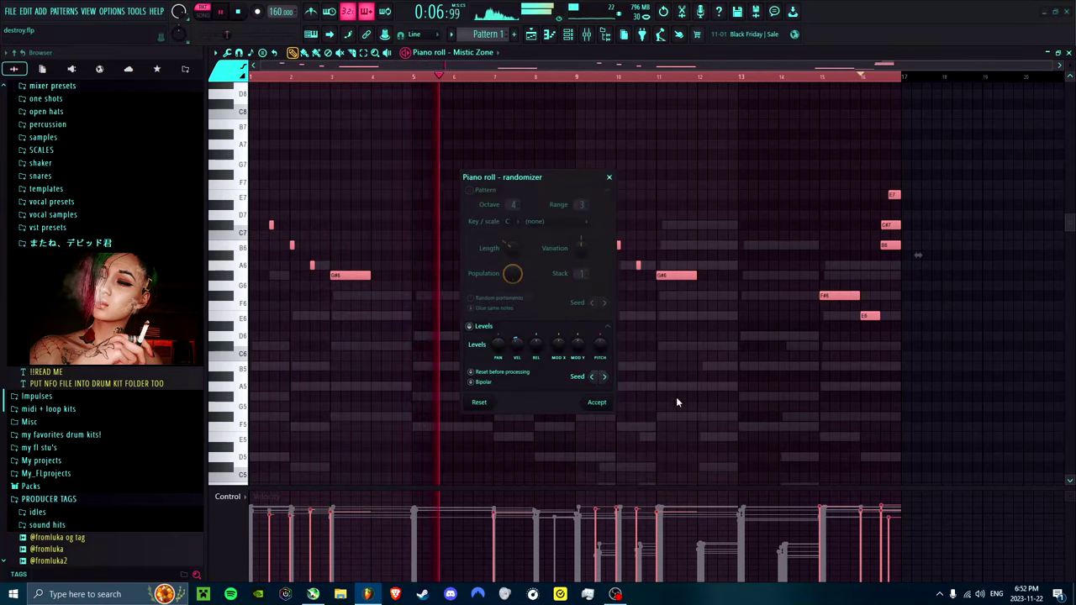
{"action": "left_click", "coordinate": [597, 402]}
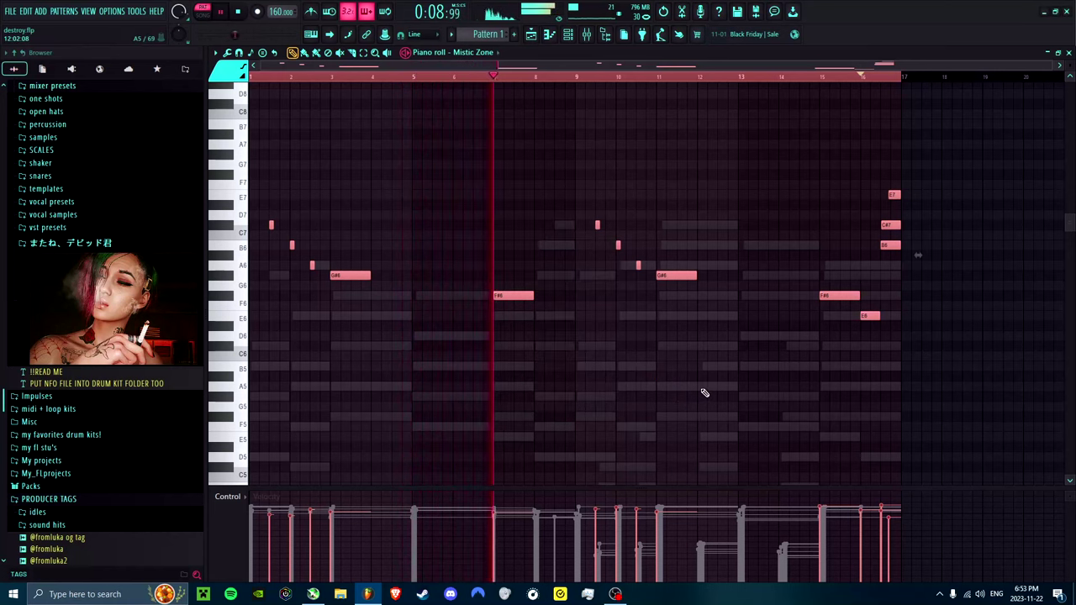
{"action": "left_click", "coordinate": [652, 377]}
{"action": "right_click", "coordinate": [652, 377]}
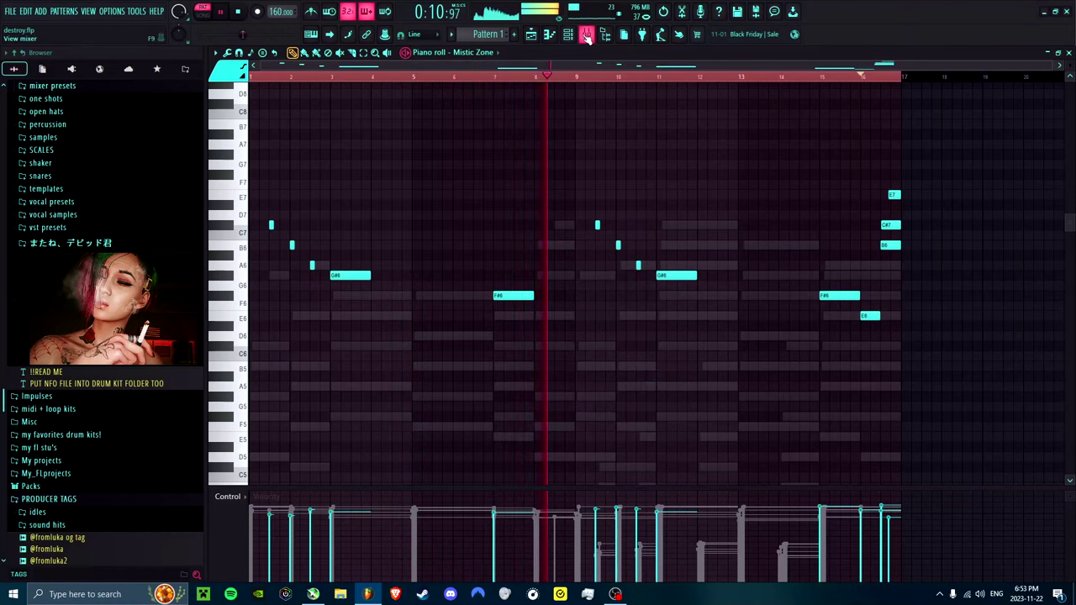
{"action": "left_click", "coordinate": [587, 34]}
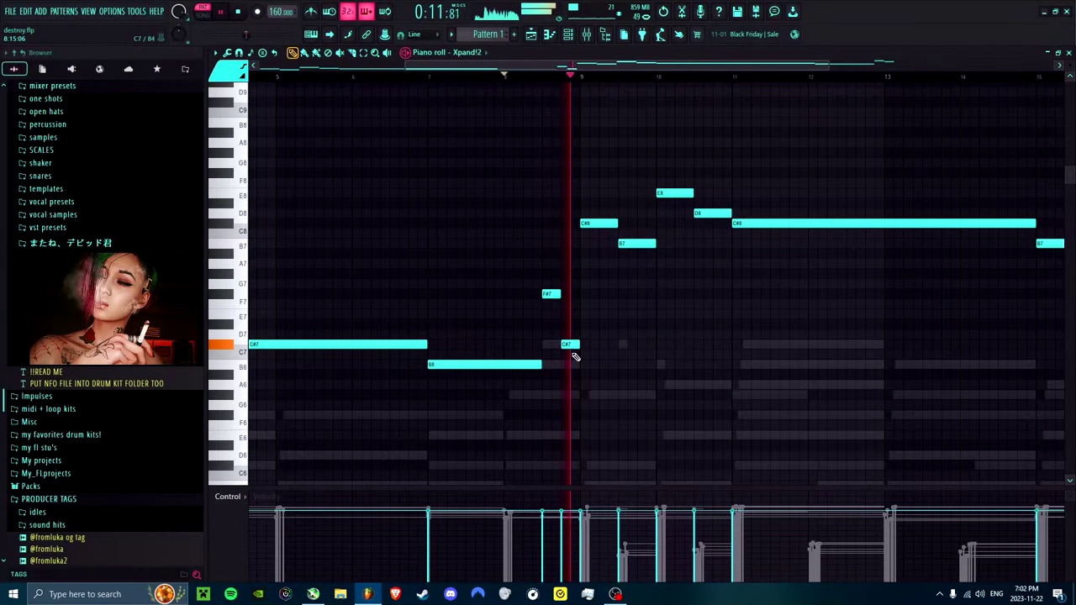
Step: Retune the two short Xpand!2 notes at the end of bar 8 to E7 and D7
{"action": "key", "text": "space"}
{"action": "key", "text": "space"}
{"action": "left_click_drag", "start_coordinate": [569, 344], "coordinate": [569, 323]}
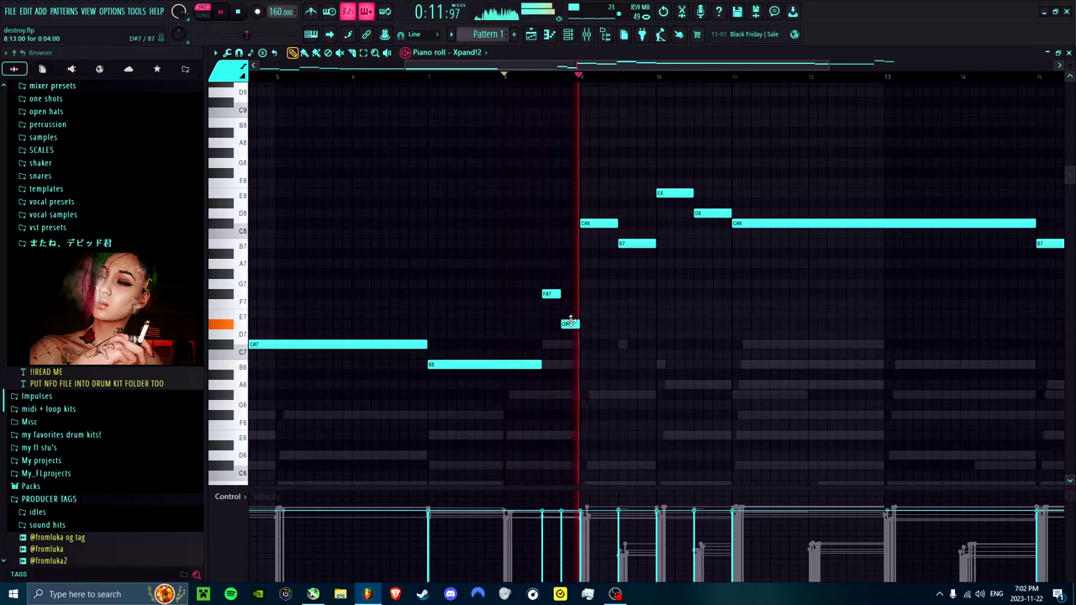
{"action": "left_click_drag", "start_coordinate": [570, 323], "coordinate": [569, 337]}
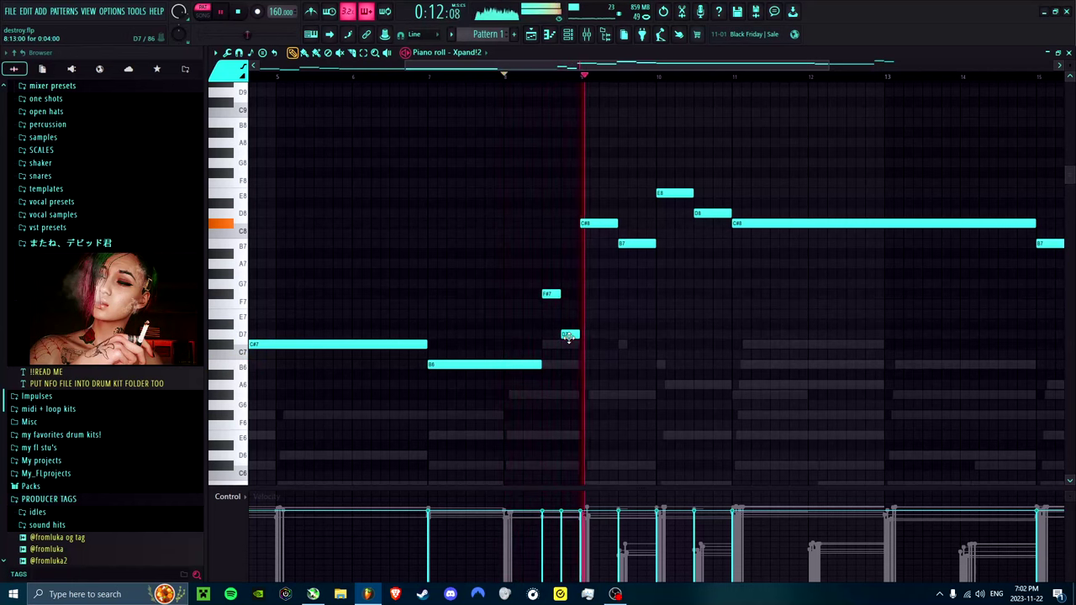
{"action": "left_click_drag", "start_coordinate": [562, 295], "coordinate": [555, 315]}
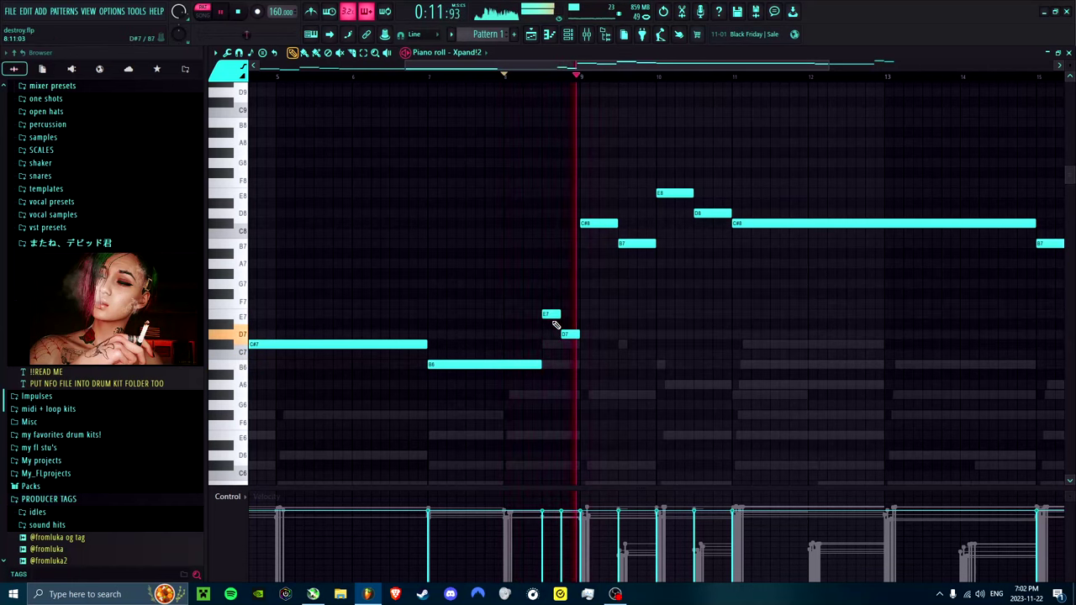
Step: Replace the Xpand!2 notes from bar 9 onward with a copy of the bars 1–8 phrase raised one octave
{"action": "scroll", "coordinate": [554, 322], "scroll_direction": "down", "scroll_amount": 3}
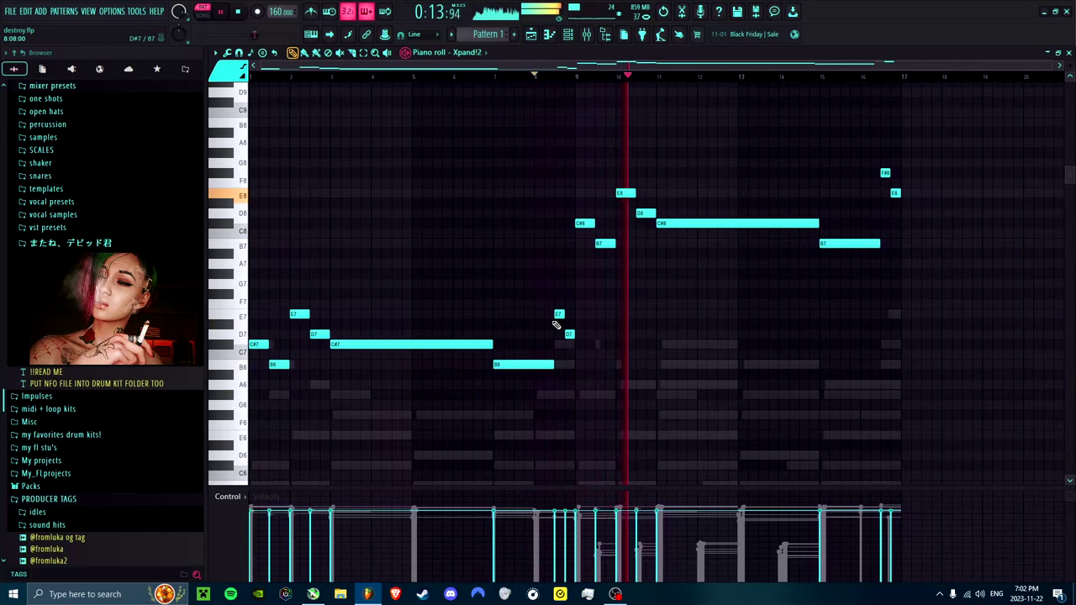
{"action": "right_click", "coordinate": [738, 223]}
{"action": "right_click", "coordinate": [850, 243]}
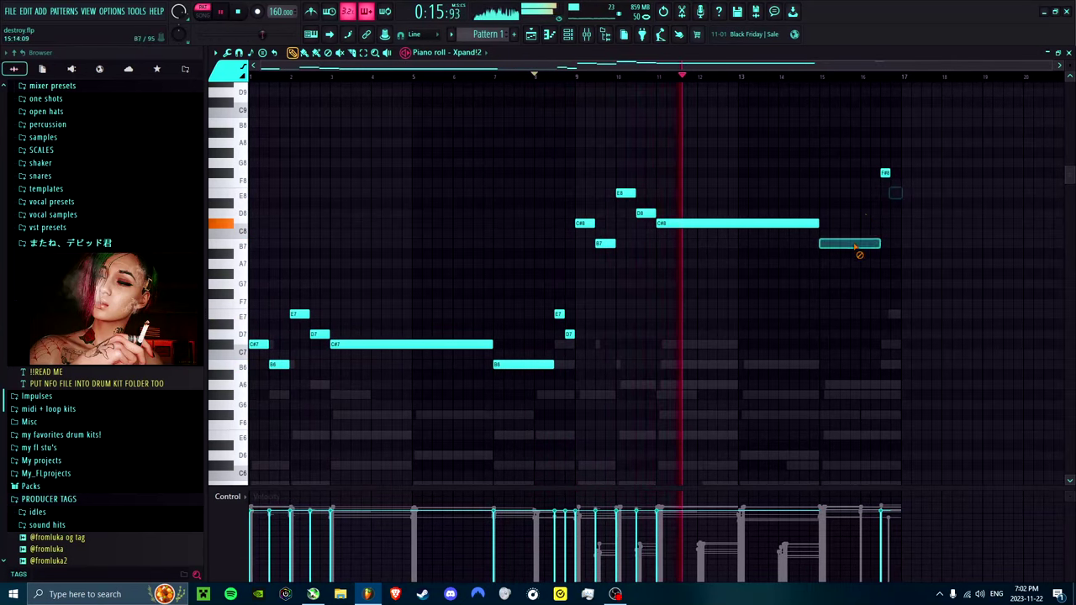
{"action": "right_click", "coordinate": [886, 172]}
{"action": "right_click", "coordinate": [894, 193]}
{"action": "right_click", "coordinate": [584, 223]}
{"action": "key", "text": "ctrl+v"}
{"action": "key", "text": "ctrl+Up"}
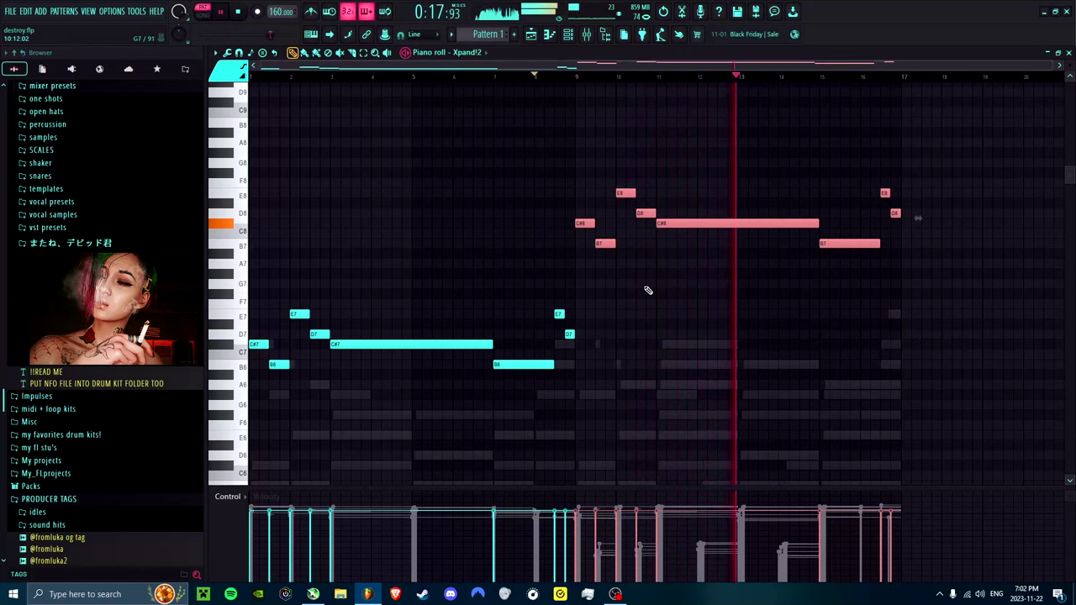
{"action": "left_click", "coordinate": [692, 396]}
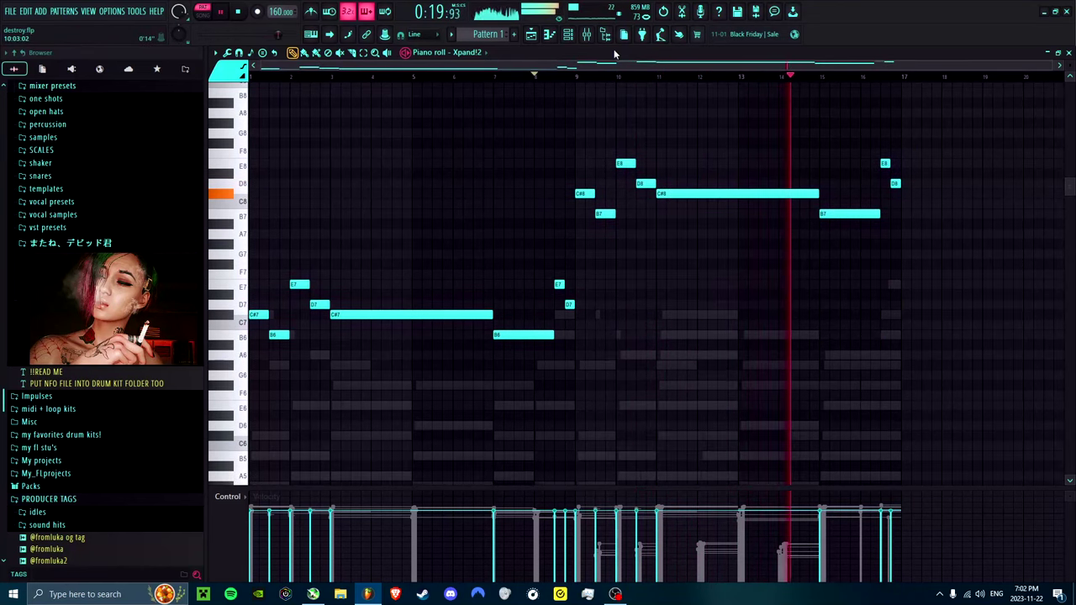
Step: Load the violin or string mix preset from the mixer presets folder onto the selected mixer insert
{"action": "left_click", "coordinate": [590, 37]}
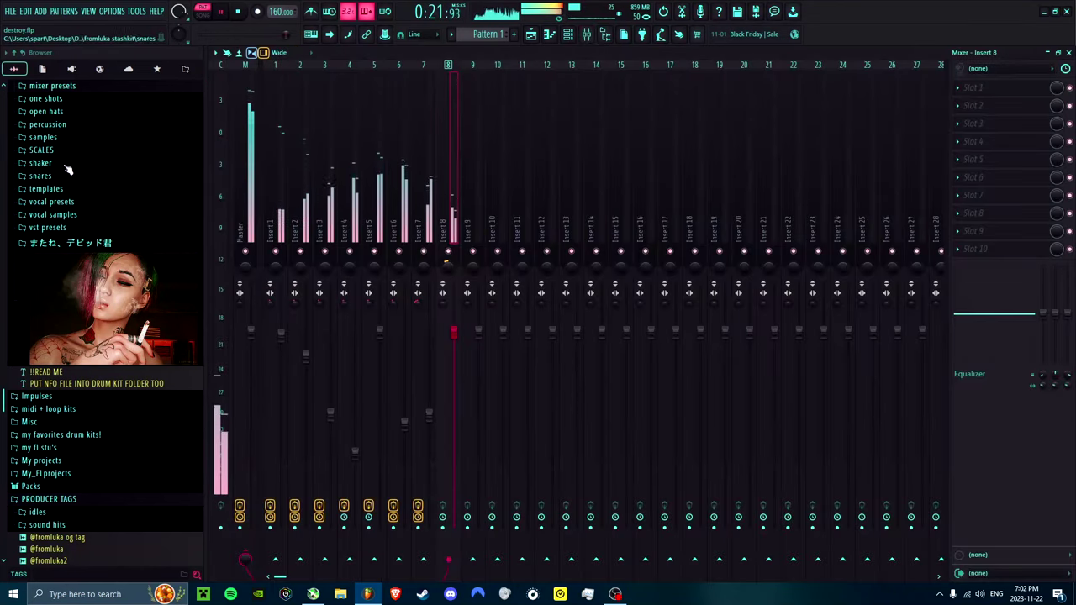
{"action": "left_click", "coordinate": [73, 87]}
{"action": "scroll", "coordinate": [84, 294], "scroll_direction": "down", "scroll_amount": 15}
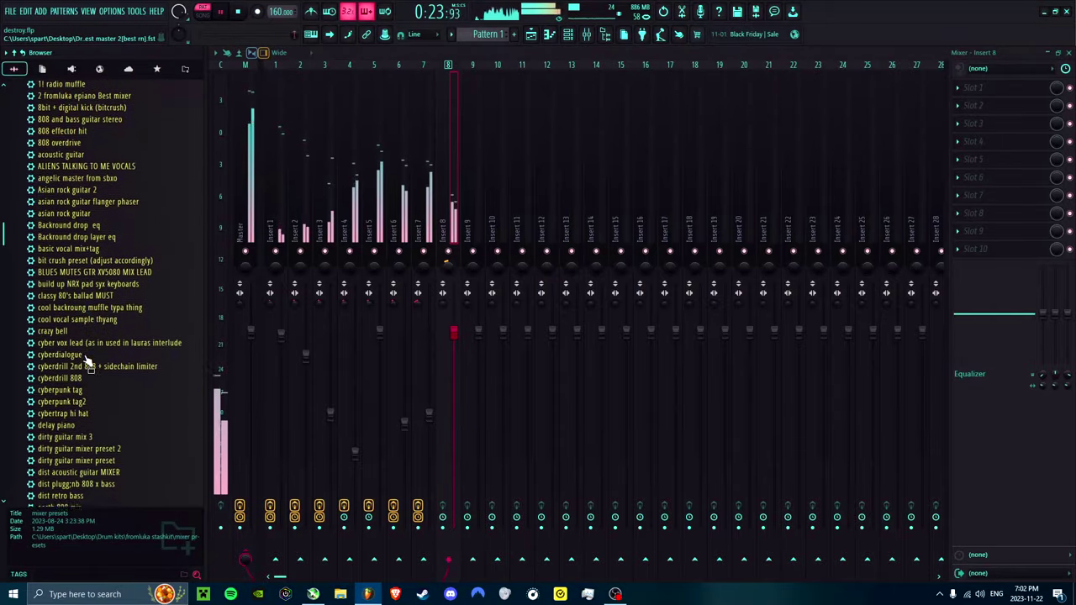
{"action": "left_click_drag", "start_coordinate": [72, 274], "coordinate": [348, 213]}
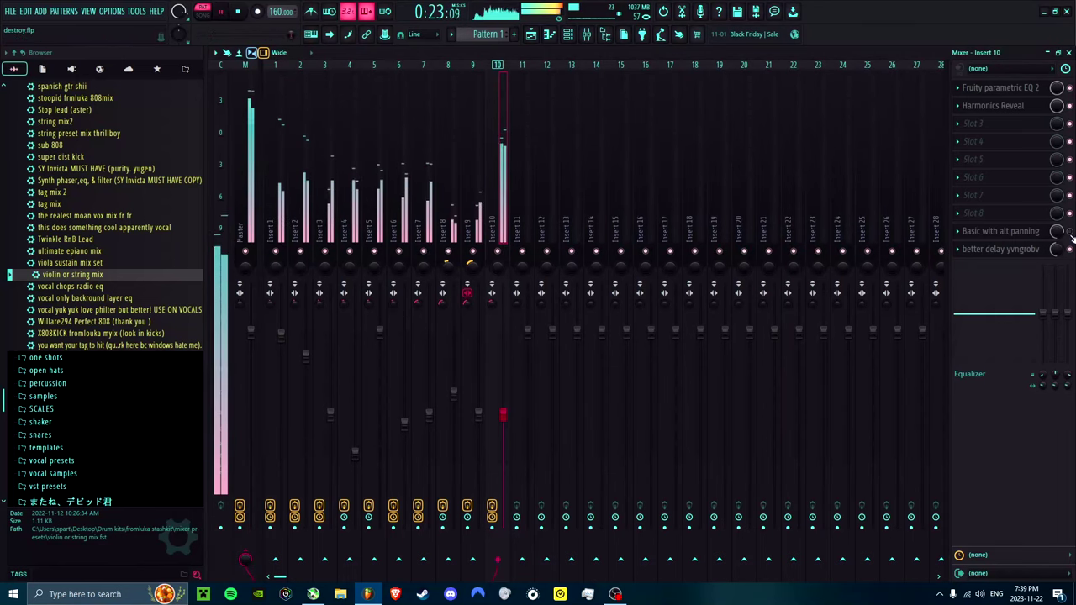
{"action": "left_click", "coordinate": [522, 211]}
{"action": "left_click", "coordinate": [506, 202]}
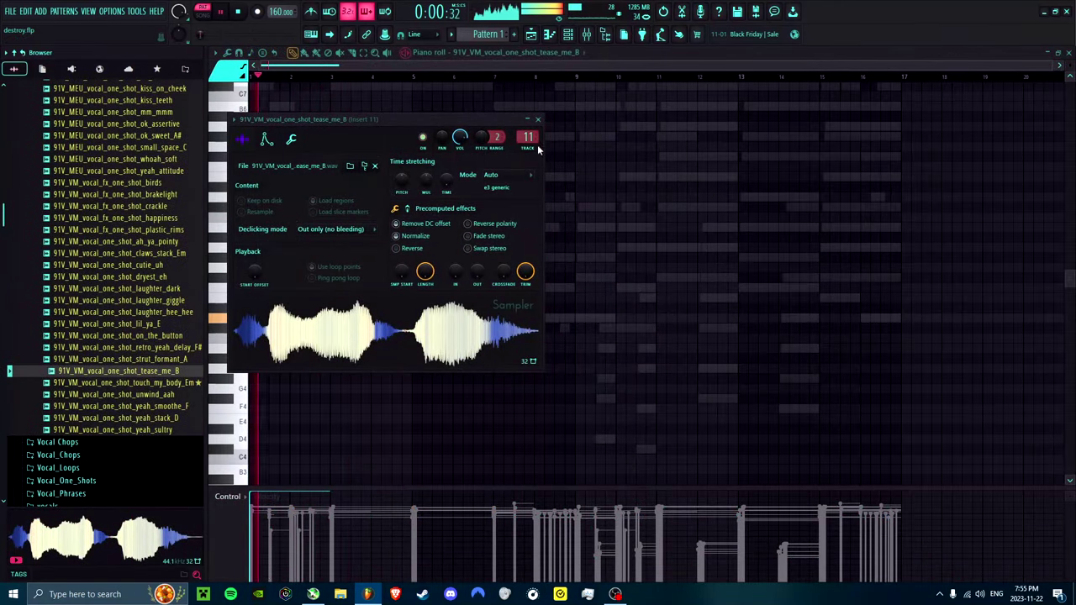
Step: Close the tease_me_B vocal sampler and set the volume of Insert 11 to about 98% during playback
{"action": "left_click", "coordinate": [539, 120]}
{"action": "left_click", "coordinate": [587, 34]}
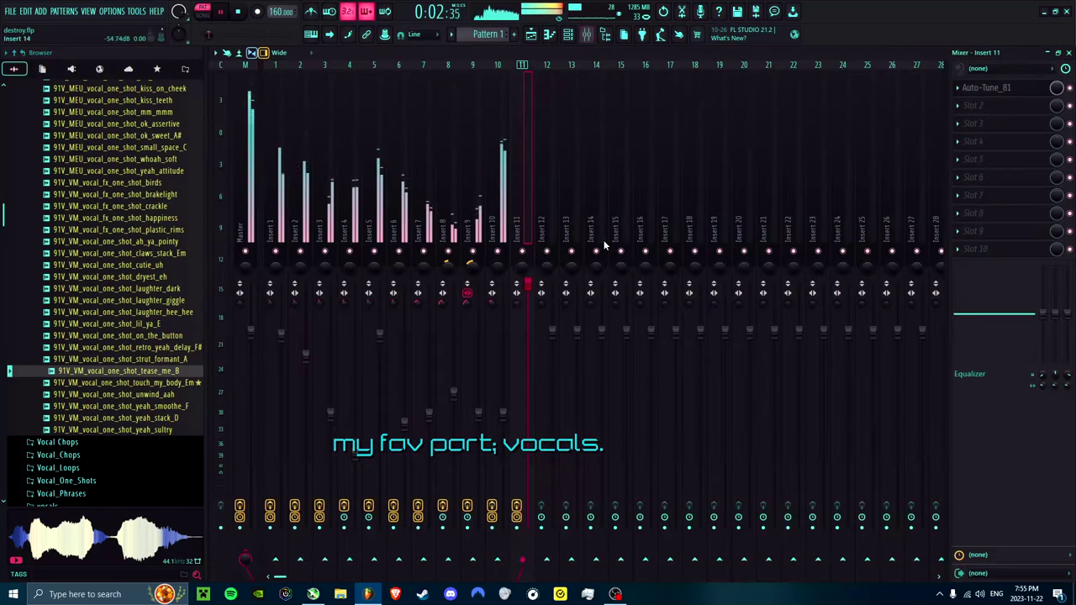
{"action": "key", "text": "space"}
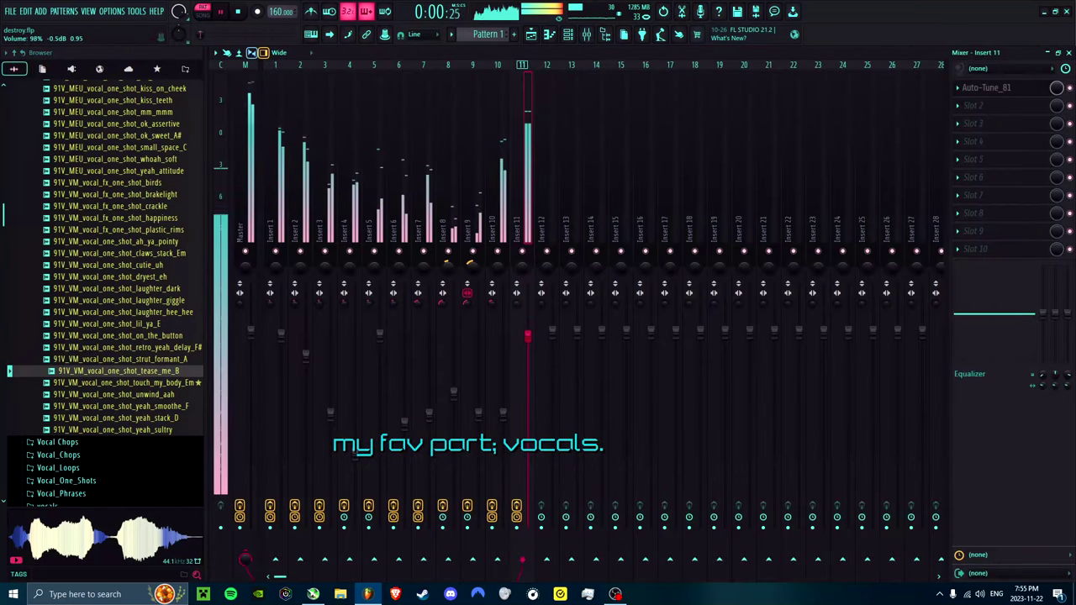
{"action": "key", "text": "F7"}
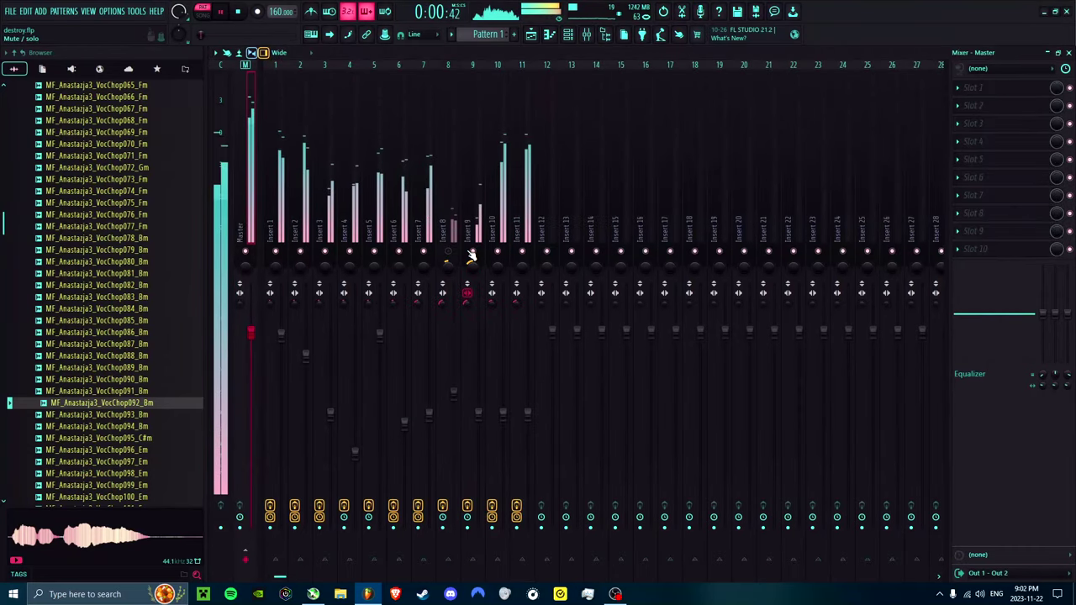
Step: Undo the last mixer state load on the Master track and select Insert 11
{"action": "key", "text": "ctrl+z"}
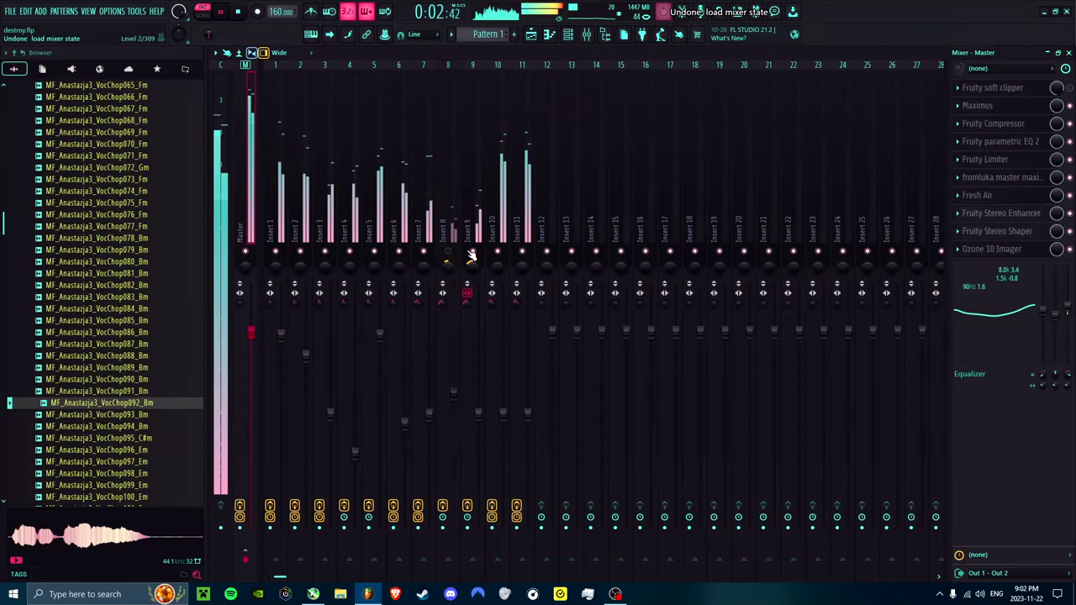
{"action": "left_click", "coordinate": [530, 236]}
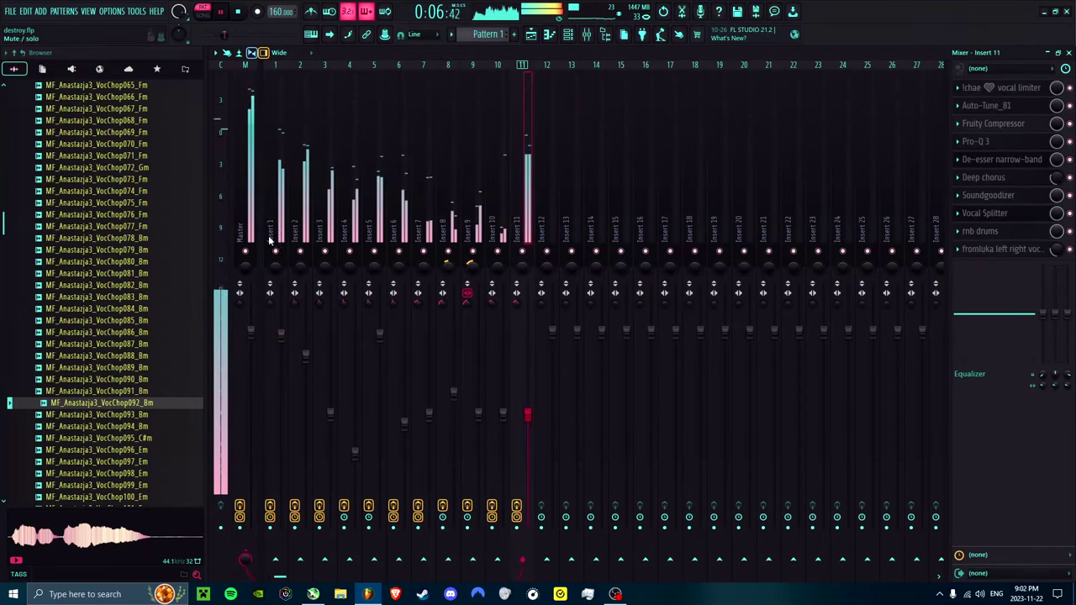
Step: Set Insert 12 apart in the mixer by adding separators before Insert 12 and before Insert 13
{"action": "left_click", "coordinate": [545, 202]}
{"action": "right_click", "coordinate": [545, 202]}
{"action": "left_click", "coordinate": [572, 300]}
{"action": "left_click", "coordinate": [580, 228]}
{"action": "right_click", "coordinate": [582, 228]}
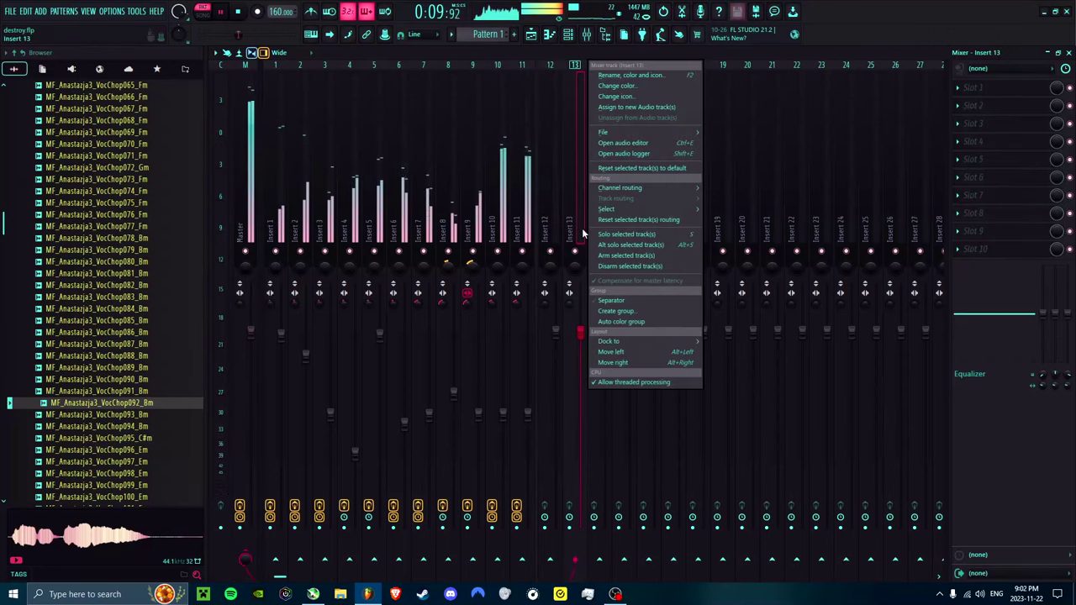
{"action": "left_click", "coordinate": [636, 303]}
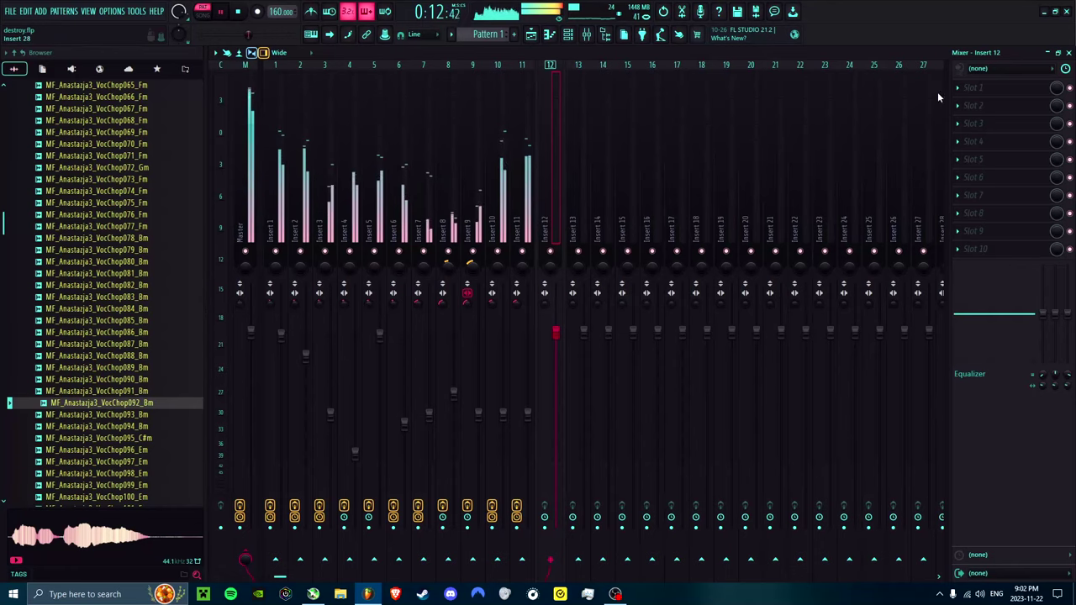
Step: Add Fruity Parametric EQ 2 to the first effect slot of Insert 12 and close its window
{"action": "left_click", "coordinate": [963, 88]}
{"action": "left_click", "coordinate": [714, 240]}
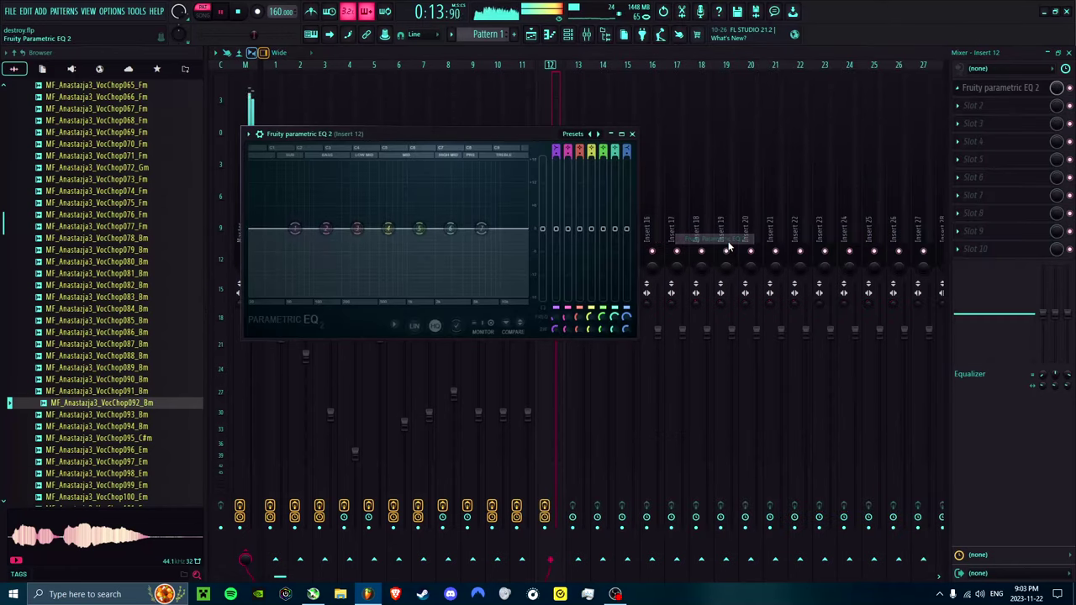
{"action": "left_click", "coordinate": [632, 135]}
Step: Route the first melody tracks, Insert 1 and Insert 2, to Insert 12 as the melody bus
{"action": "left_click", "coordinate": [275, 168]}
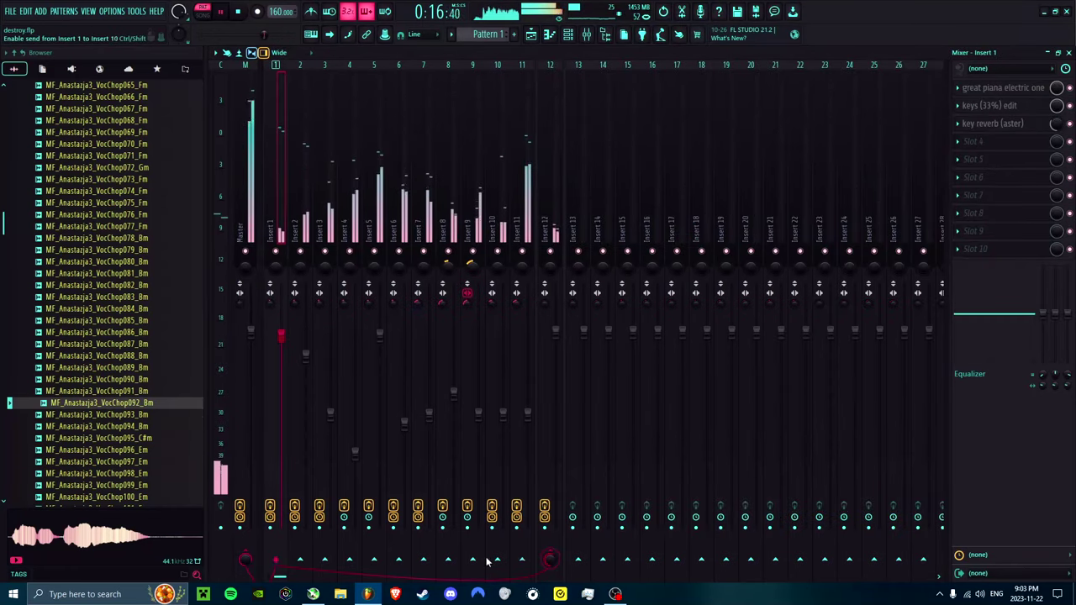
{"action": "left_click", "coordinate": [296, 259]}
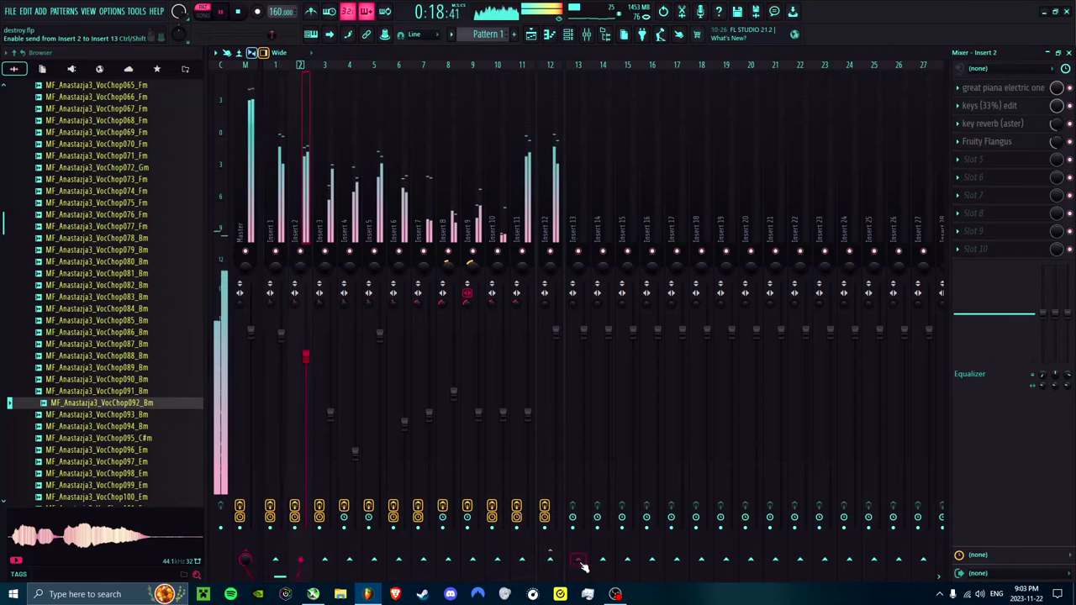
{"action": "left_click", "coordinate": [550, 198]}
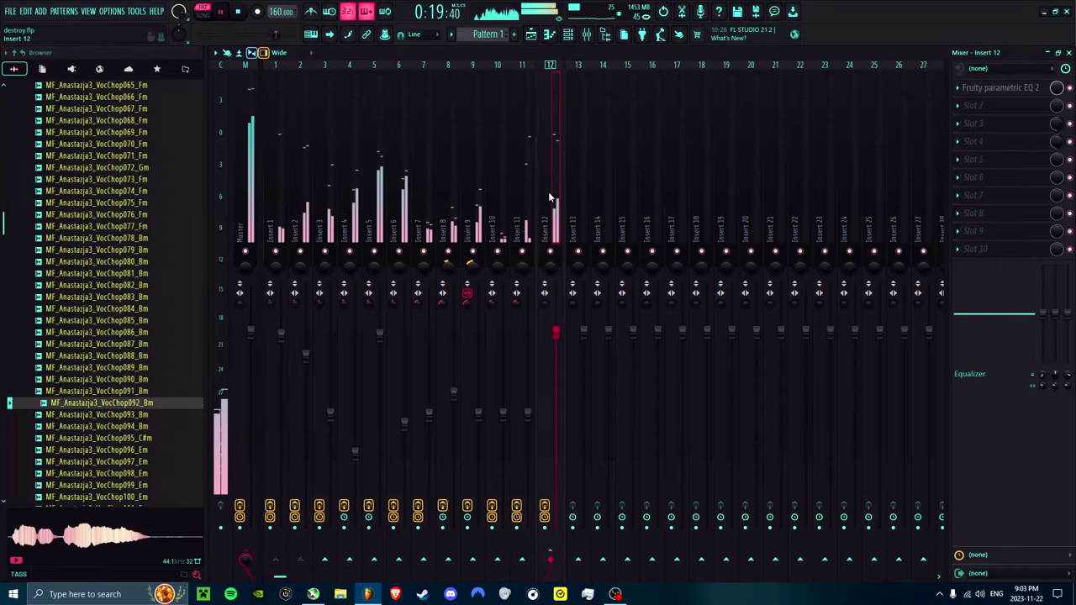
{"action": "left_click", "coordinate": [300, 189]}
{"action": "key", "text": "Right"}
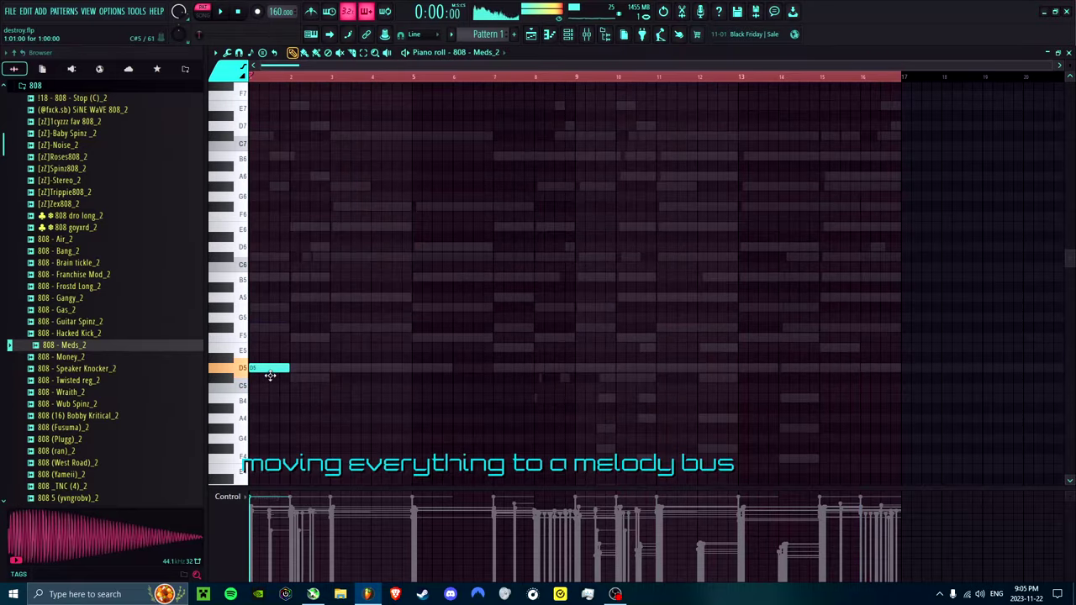
Step: Add 808 notes C#5 in bar 2 and F#5 across bars 3 and 4, and slice the F#5 at two points in bar 4
{"action": "left_click", "coordinate": [336, 369]}
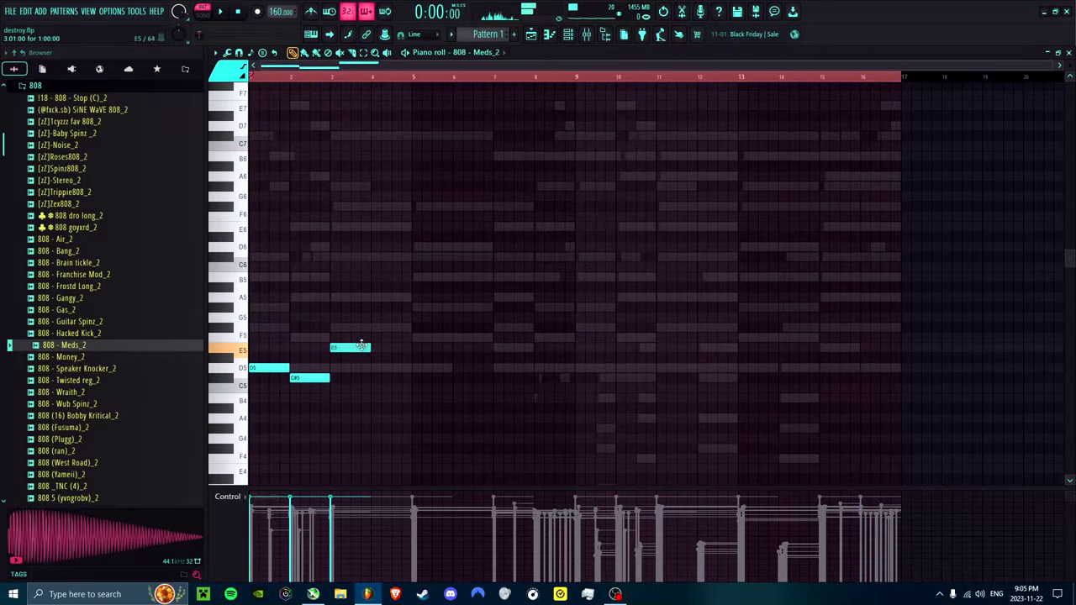
{"action": "key", "text": "space"}
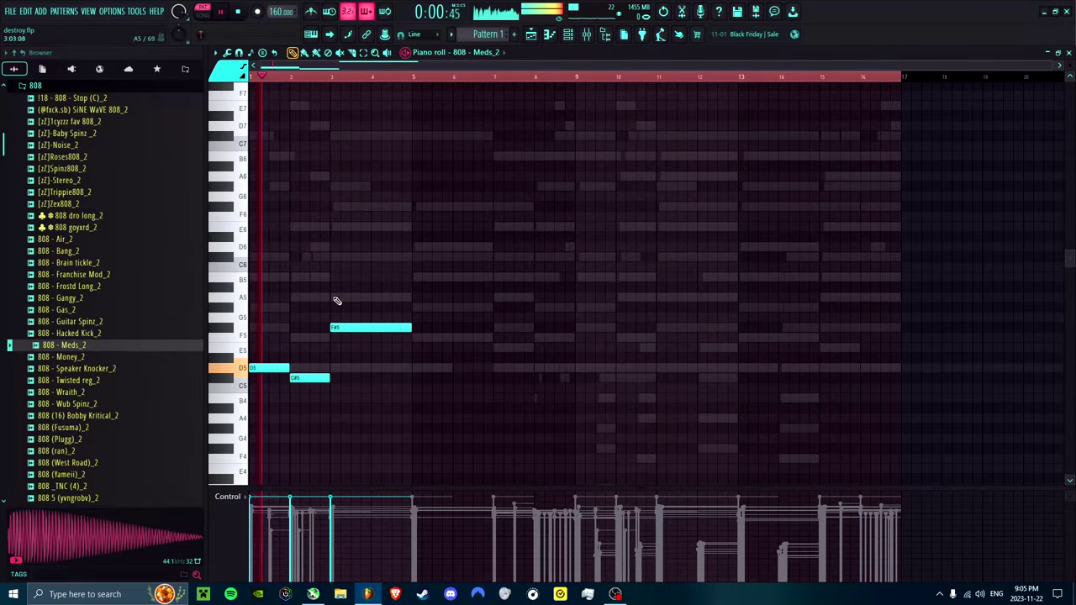
{"action": "scroll", "coordinate": [328, 339], "scroll_direction": "up", "scroll_amount": 5}
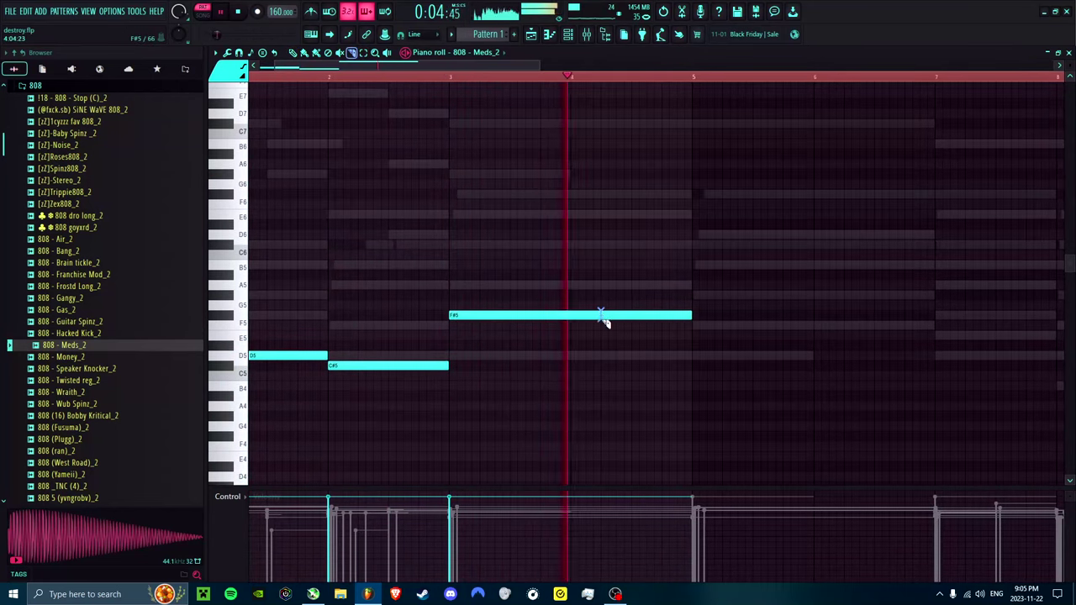
{"action": "left_click", "coordinate": [602, 317]}
{"action": "left_click", "coordinate": [678, 317]}
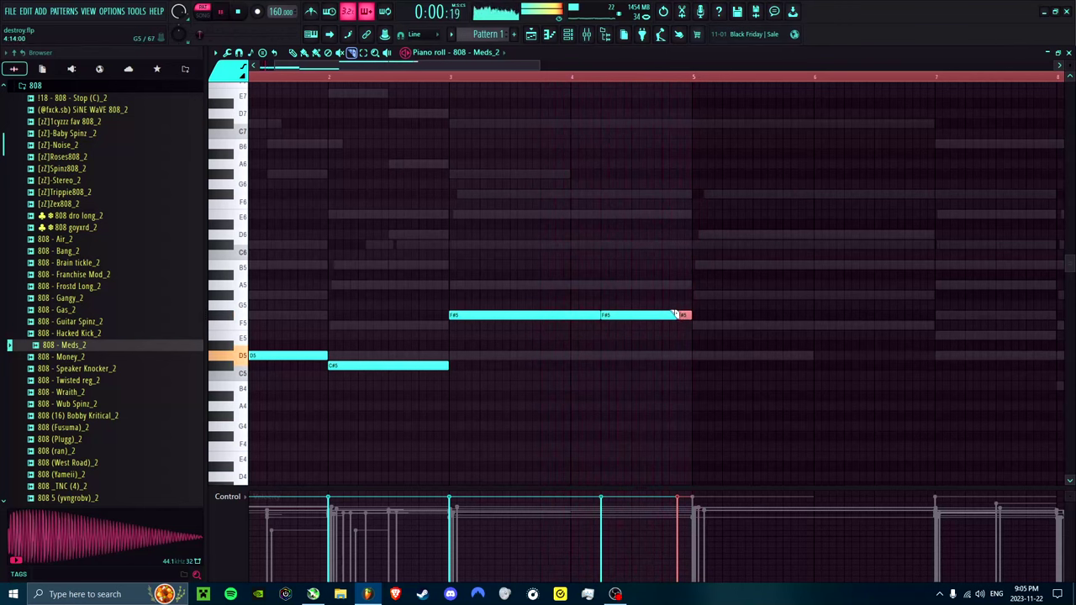
{"action": "left_click", "coordinate": [664, 328]}
{"action": "left_click", "coordinate": [293, 52]}
Step: Continue the 808 line with F5 across bars 5 and 6, E5 in bar 7 and D5 in bar 8
{"action": "scroll", "coordinate": [915, 329], "scroll_direction": "down", "scroll_amount": 6}
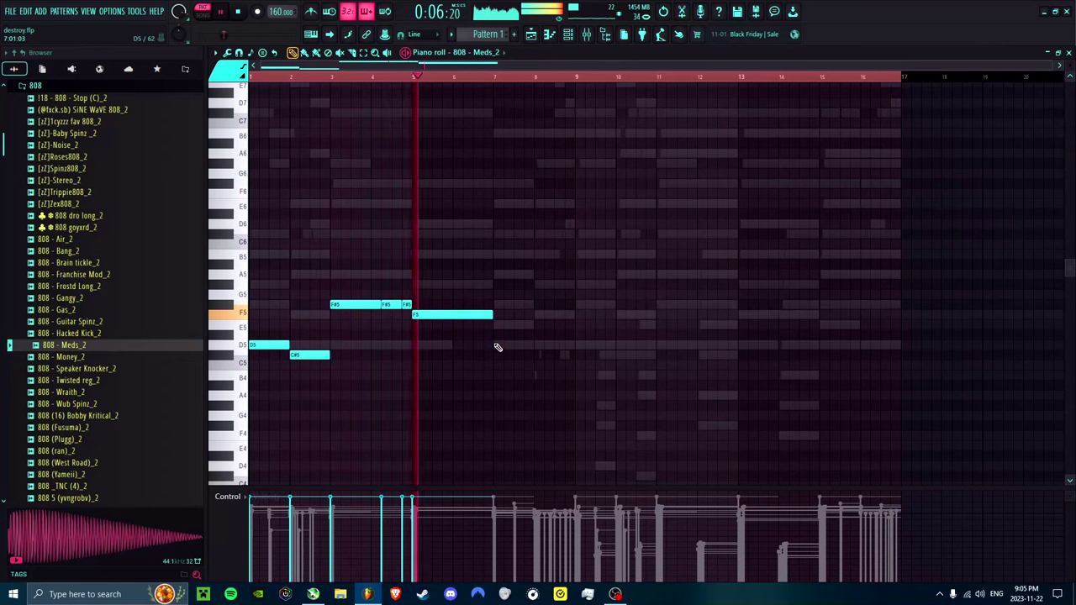
{"action": "left_click", "coordinate": [502, 326]}
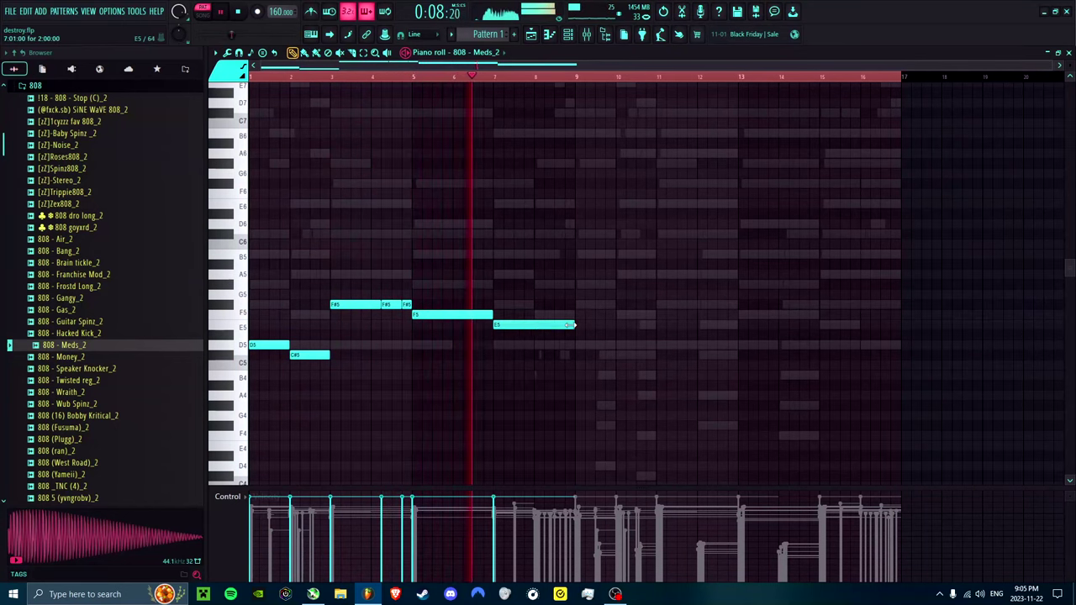
{"action": "left_click", "coordinate": [539, 344]}
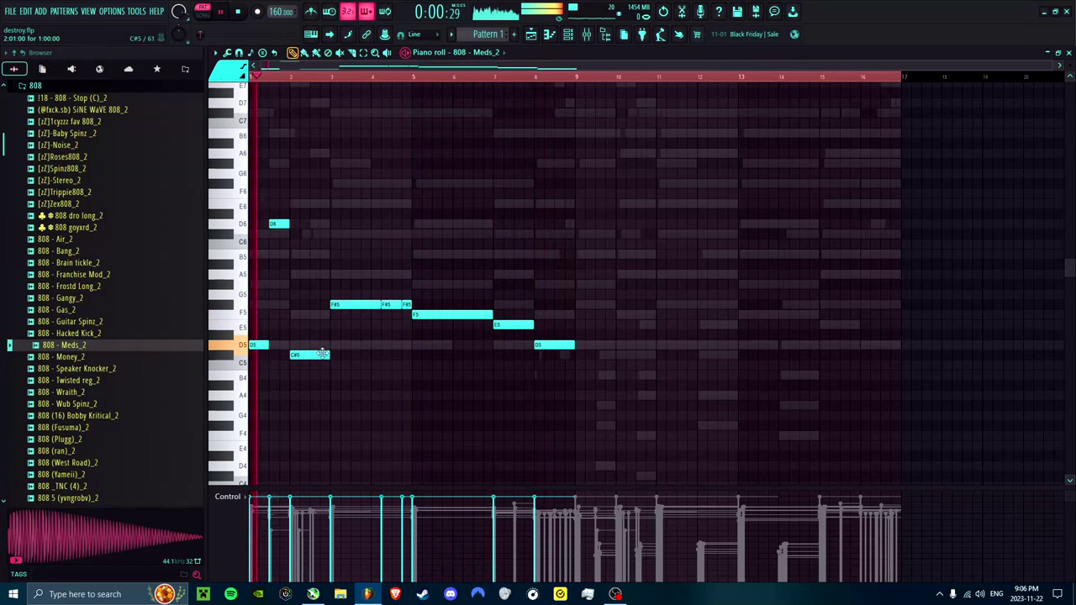
Step: Shorten the bar 2 C#5 808 note to half a bar and add C#6 and C#5 notes in the bar's second half
{"action": "left_click_drag", "start_coordinate": [327, 354], "coordinate": [311, 362]}
{"action": "left_click_drag", "start_coordinate": [320, 254], "coordinate": [319, 232]}
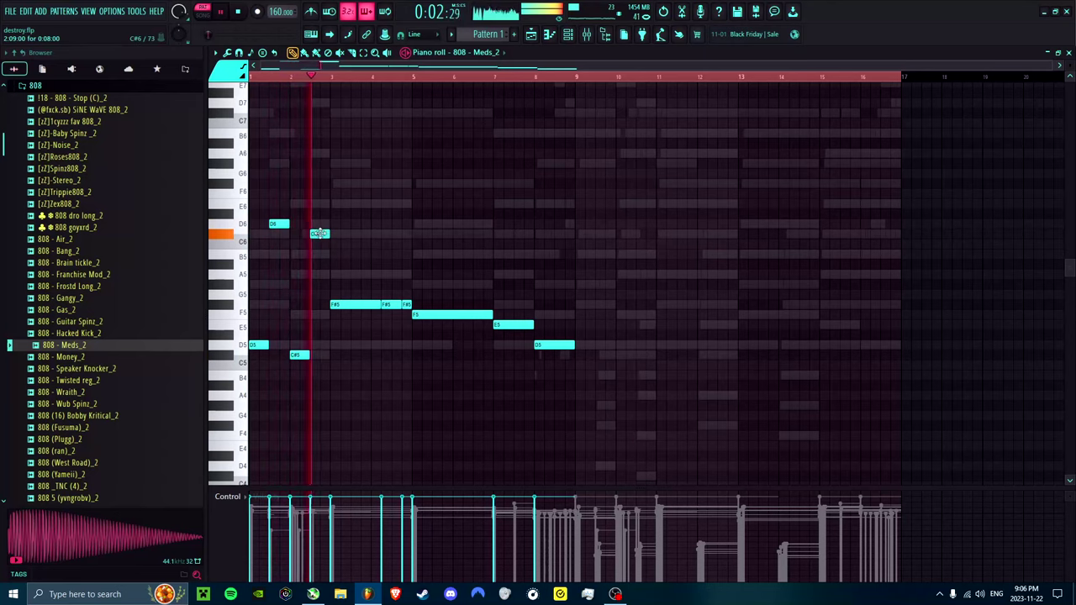
{"action": "left_click", "coordinate": [319, 355]}
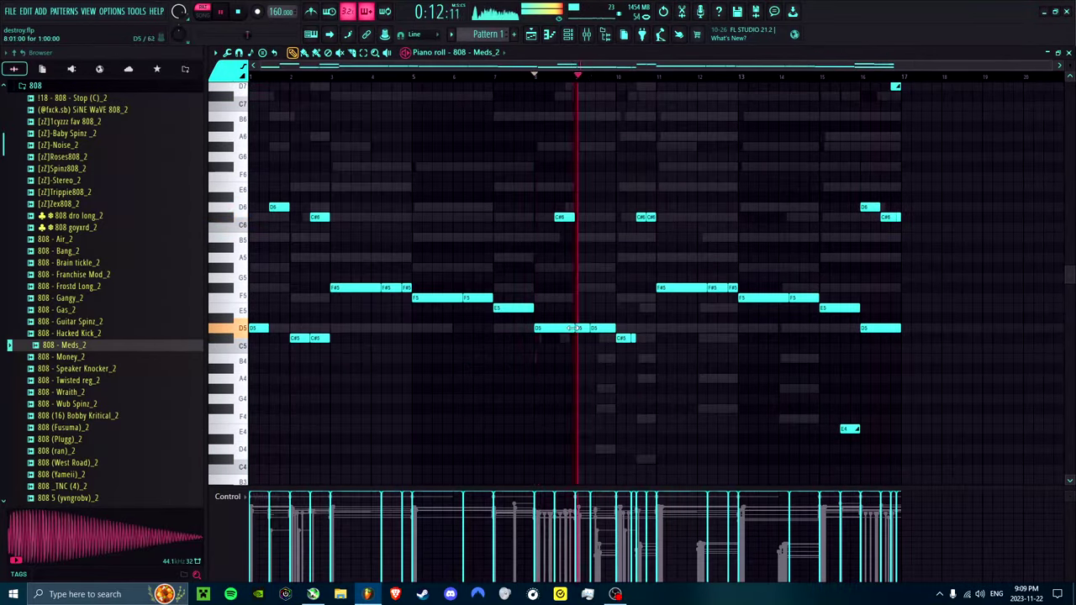
Step: Shorten the bar 8 D5 808 note to half a bar and replace the C#6 in its second half with C#5
{"action": "left_click_drag", "start_coordinate": [573, 328], "coordinate": [594, 336]}
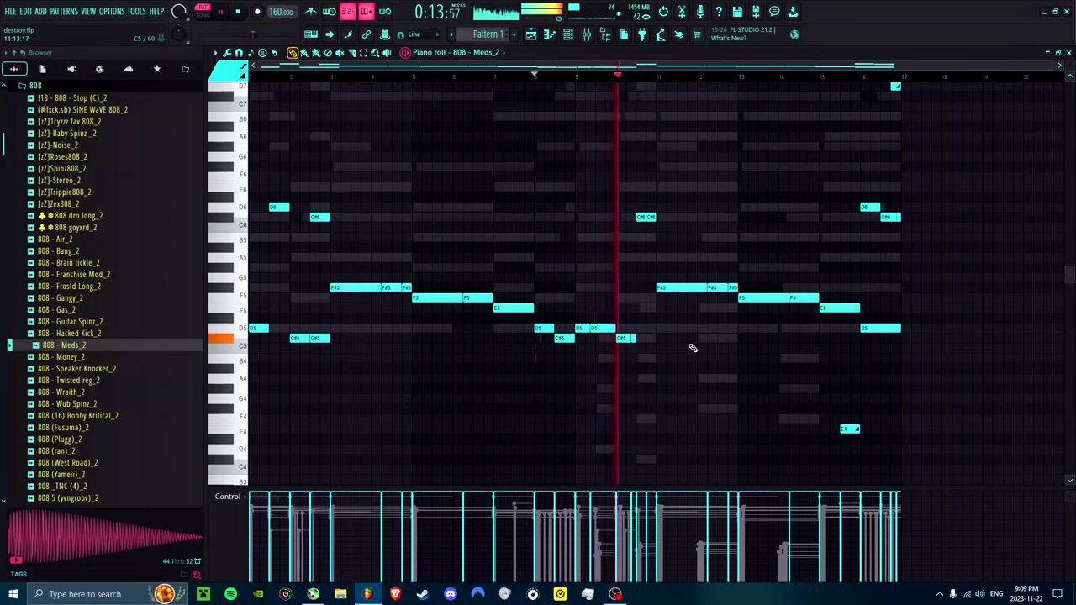
{"action": "left_click_drag", "start_coordinate": [656, 339], "coordinate": [602, 331]}
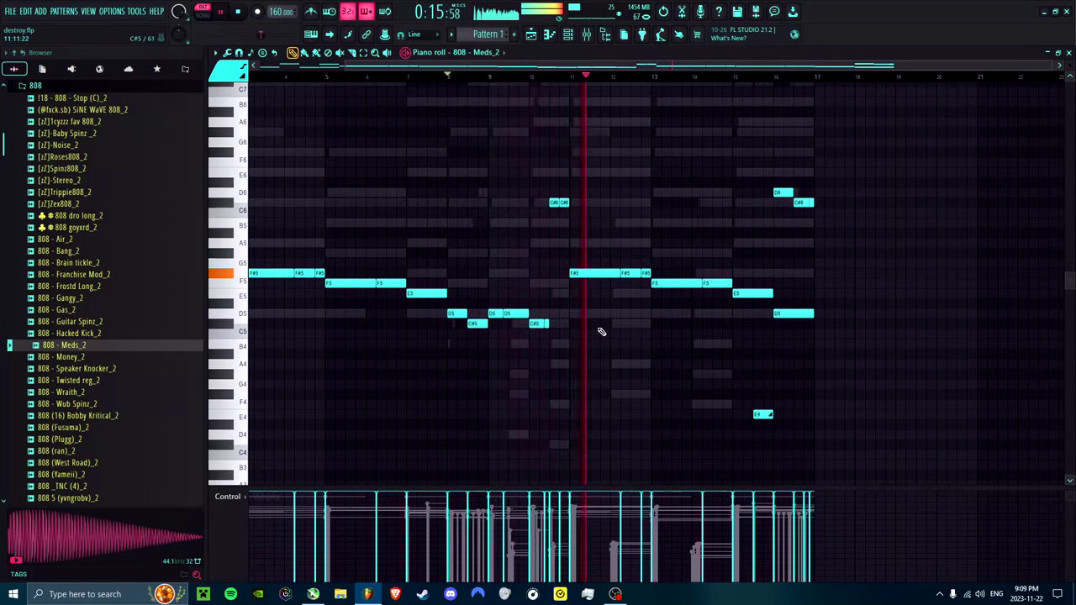
{"action": "scroll", "coordinate": [589, 337], "scroll_direction": "up", "scroll_amount": 3}
{"action": "scroll", "coordinate": [589, 337], "scroll_direction": "left", "scroll_amount": 2}
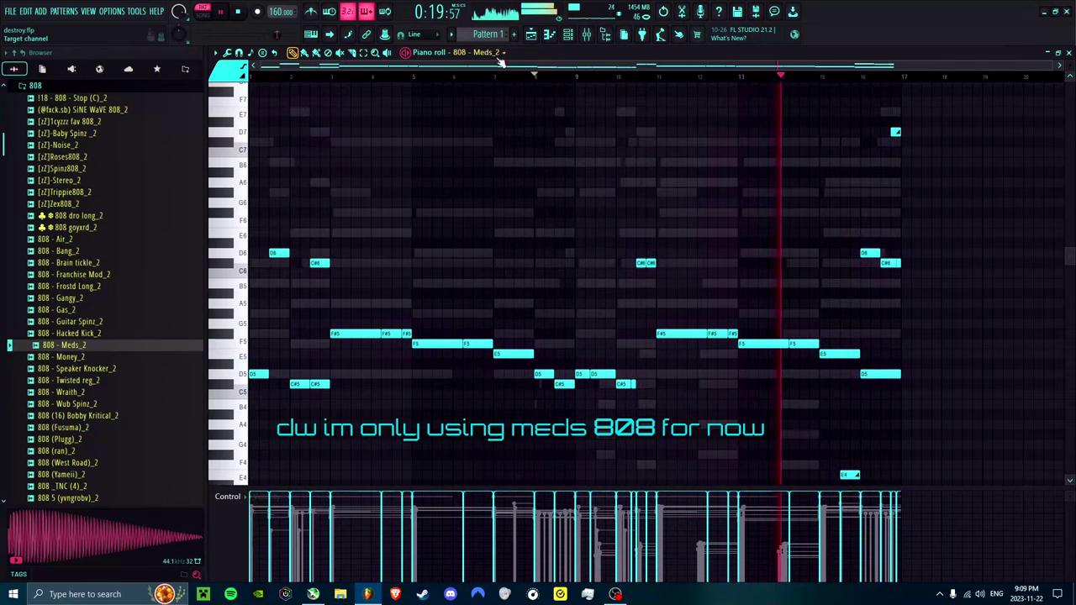
Step: Try other samples on the 808 channel, swapping in SiNE WaVE 808_2, 808 goyxrd_2 and 808 (West Road)_2
{"action": "left_click", "coordinate": [499, 57]}
{"action": "left_click_drag", "start_coordinate": [135, 114], "coordinate": [368, 378]}
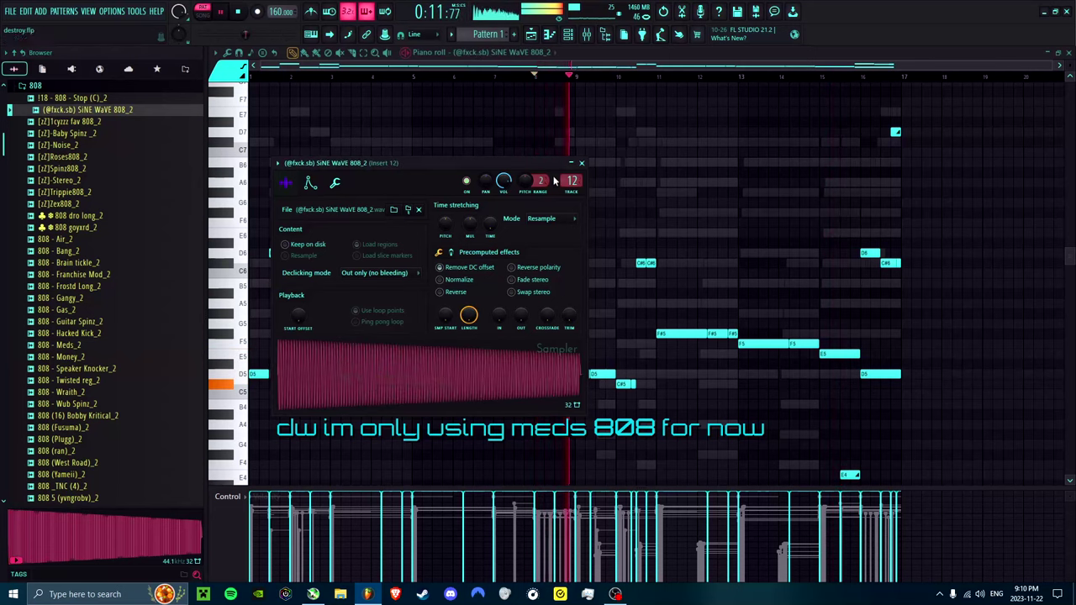
{"action": "left_click", "coordinate": [582, 163]}
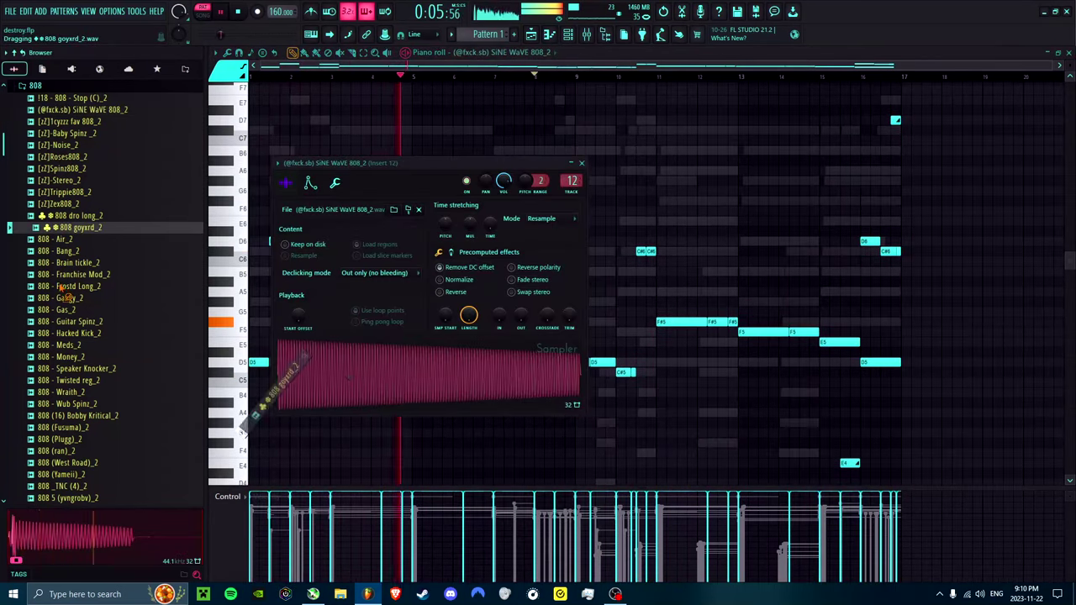
{"action": "scroll", "coordinate": [493, 218], "scroll_direction": "down", "scroll_amount": 12}
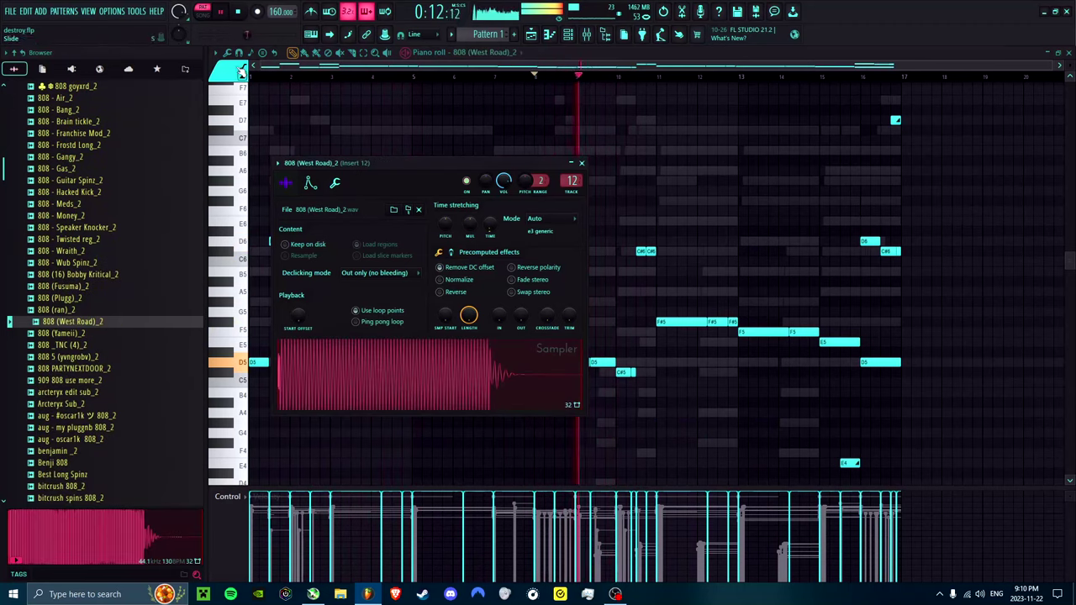
Step: Open the 808 (West Road)_2 sample in Edison, select the whole waveform, browse its processing tools and close the editor
{"action": "right_click", "coordinate": [413, 387]}
{"action": "left_click", "coordinate": [416, 392]}
{"action": "right_click", "coordinate": [468, 309]}
{"action": "mouse_move", "coordinate": [480, 337]}
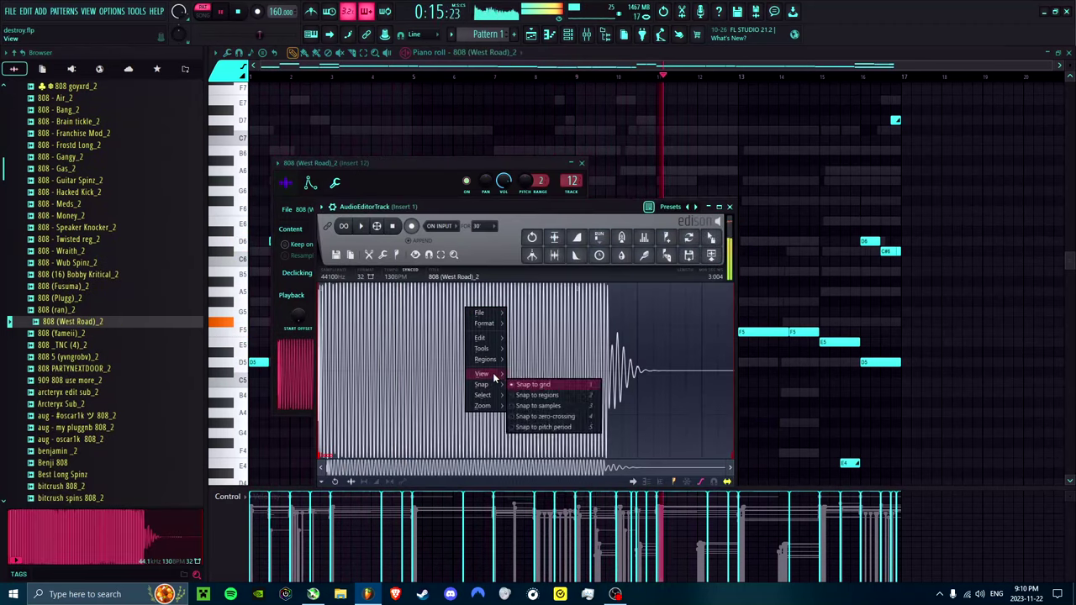
{"action": "left_click", "coordinate": [325, 305]}
{"action": "right_click", "coordinate": [432, 373]}
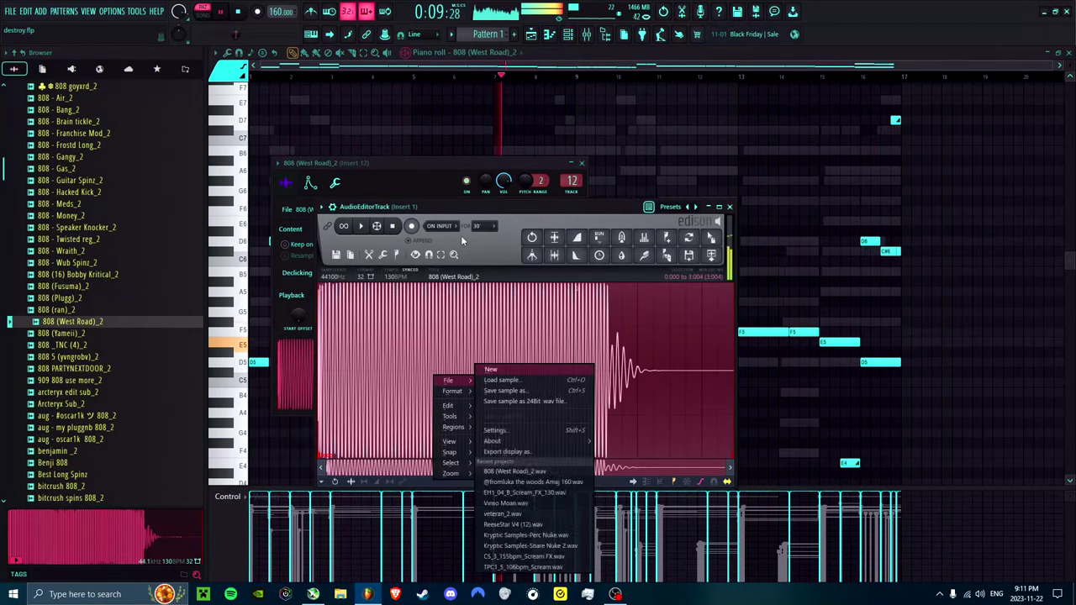
{"action": "left_click", "coordinate": [522, 387]}
{"action": "left_click", "coordinate": [369, 254]}
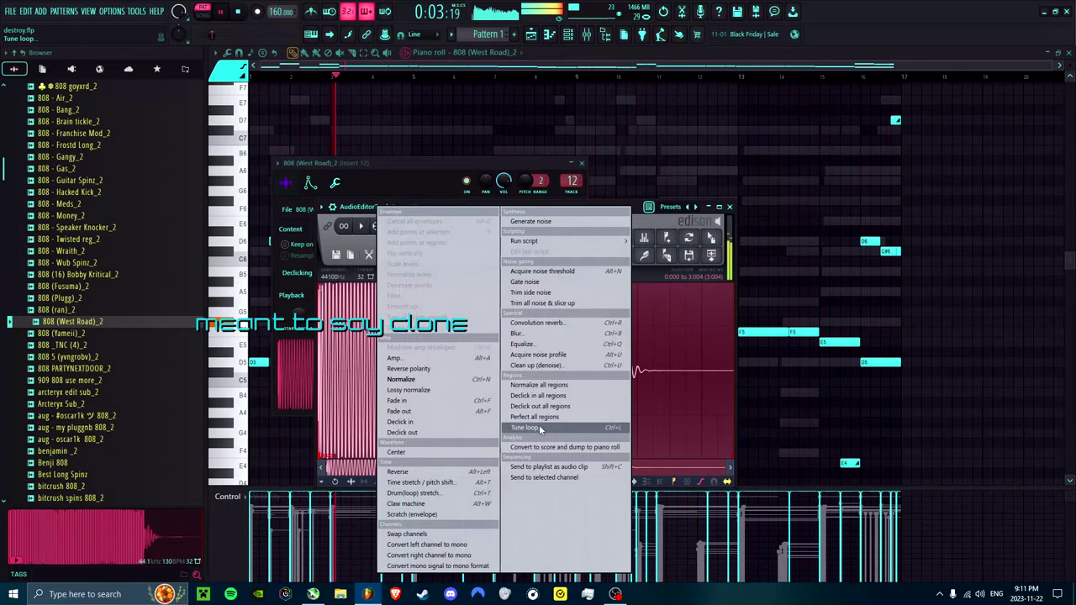
{"action": "left_click", "coordinate": [530, 540]}
{"action": "left_click", "coordinate": [729, 206]}
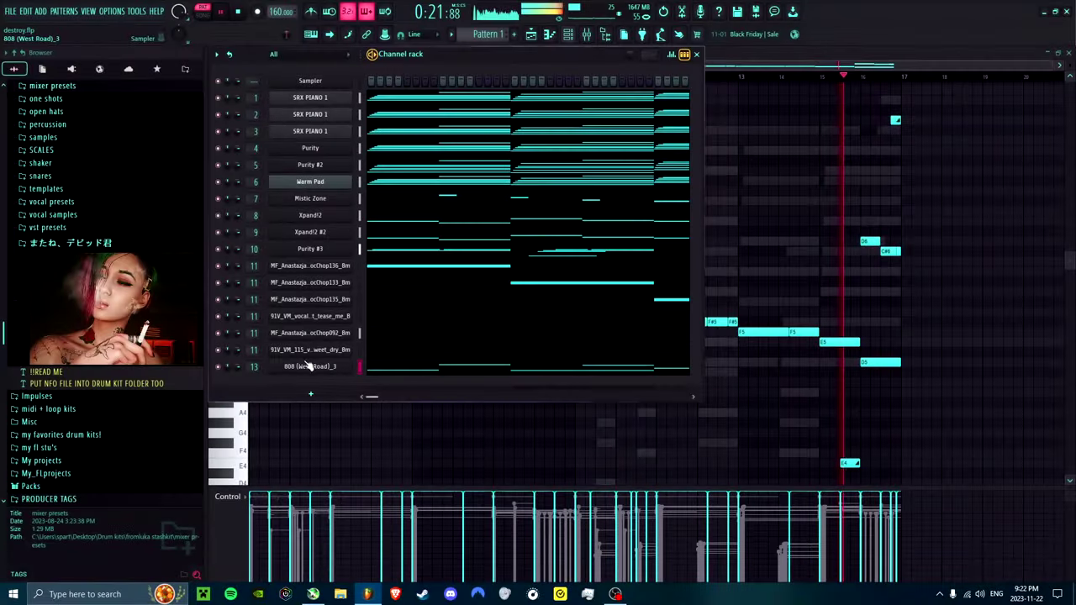
Step: Clone the 808 (West Road)_3 channel and review the clone's miscellaneous sampler settings
{"action": "right_click", "coordinate": [284, 429]}
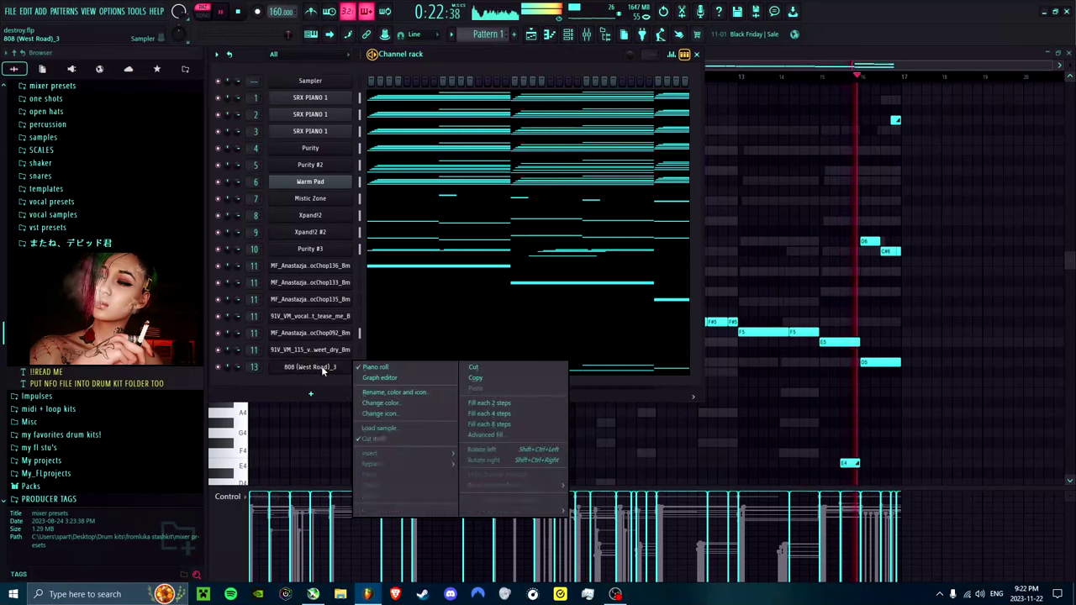
{"action": "left_click", "coordinate": [395, 486]}
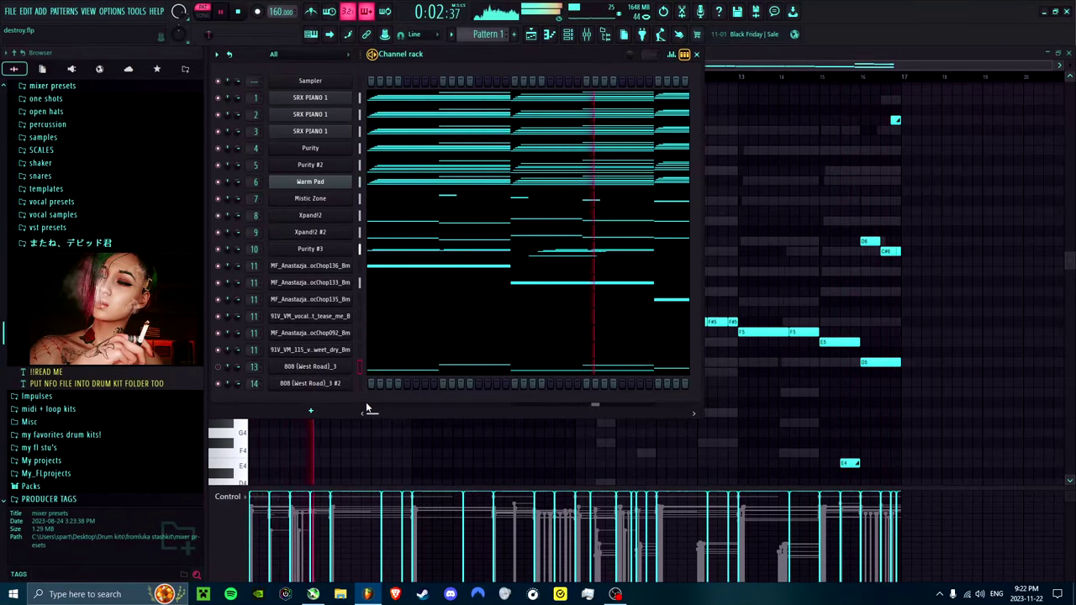
{"action": "left_click", "coordinate": [333, 384]}
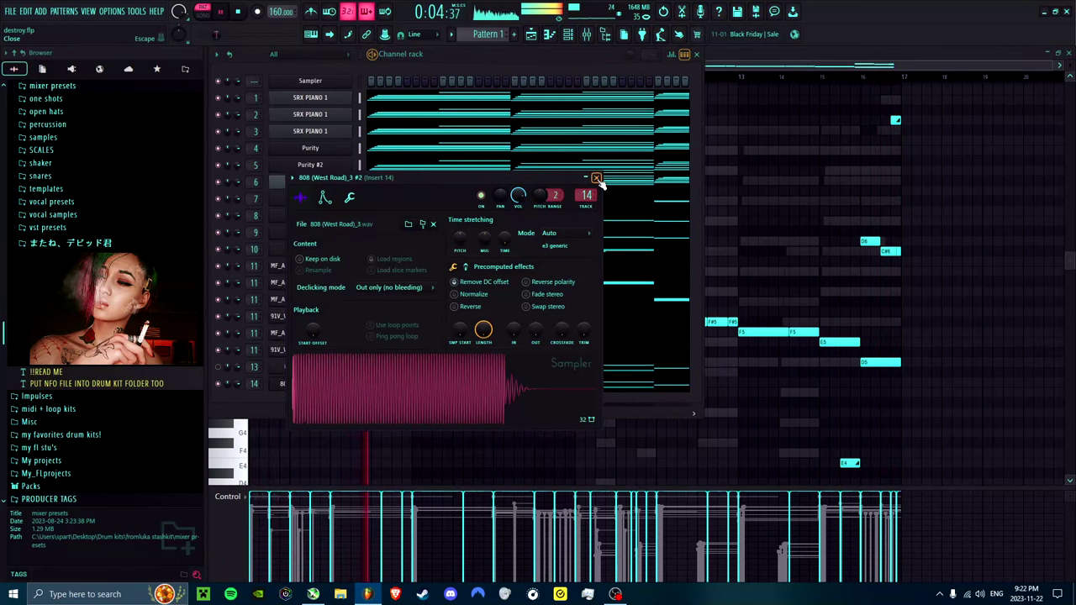
{"action": "left_click", "coordinate": [348, 199]}
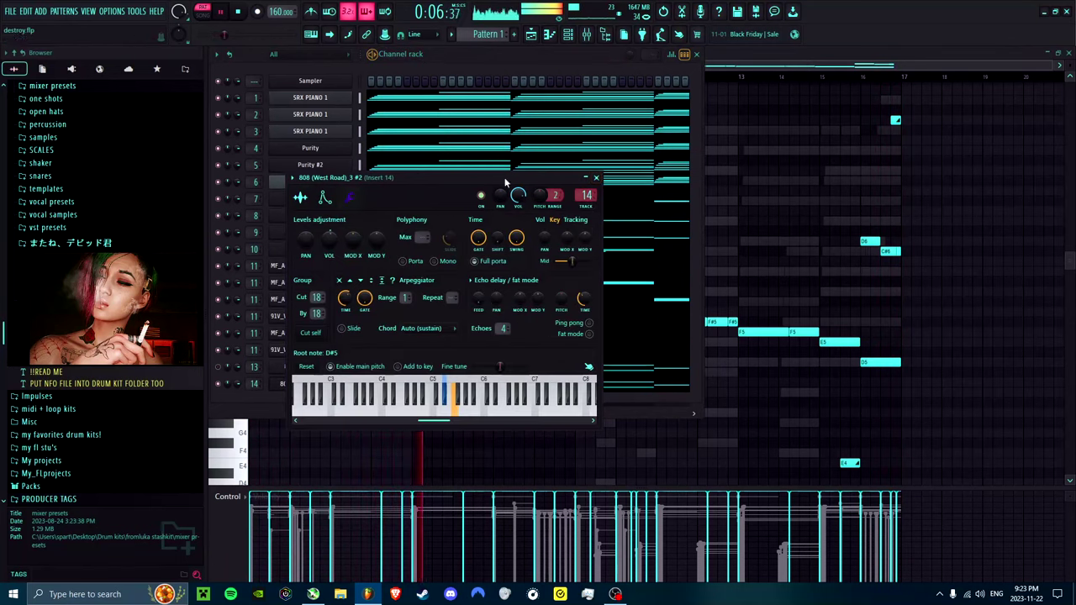
{"action": "left_click", "coordinate": [597, 179]}
Step: View the cloned channel's Insert 14 in the mixer and open the kit's bass sample folder
{"action": "left_click", "coordinate": [569, 35]}
{"action": "left_click", "coordinate": [586, 36]}
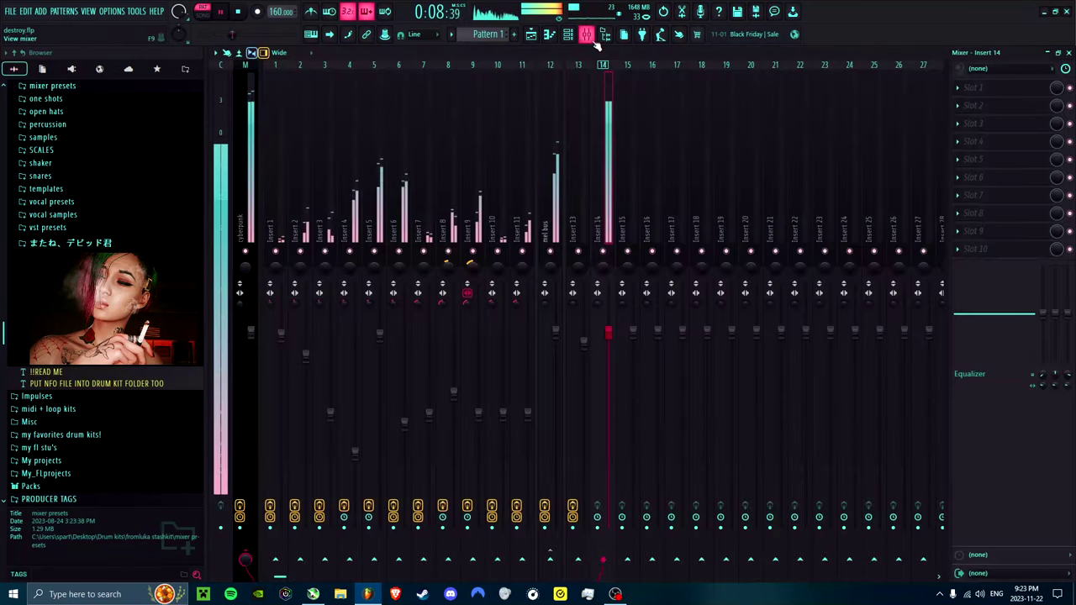
{"action": "left_click", "coordinate": [1067, 52]}
{"action": "scroll", "coordinate": [71, 253], "scroll_direction": "up", "scroll_amount": 5}
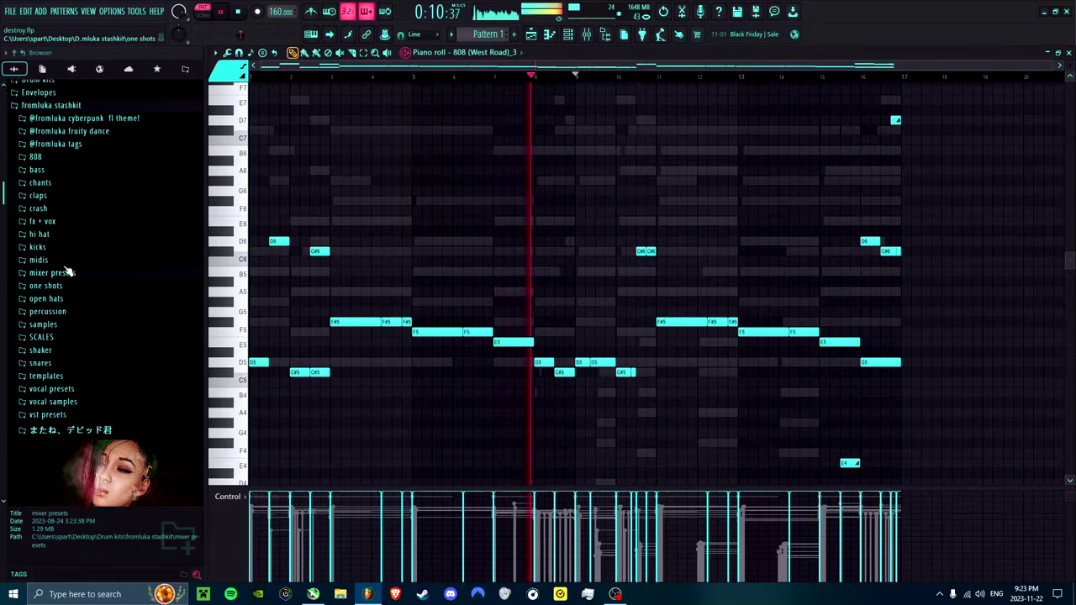
{"action": "left_click", "coordinate": [69, 195]}
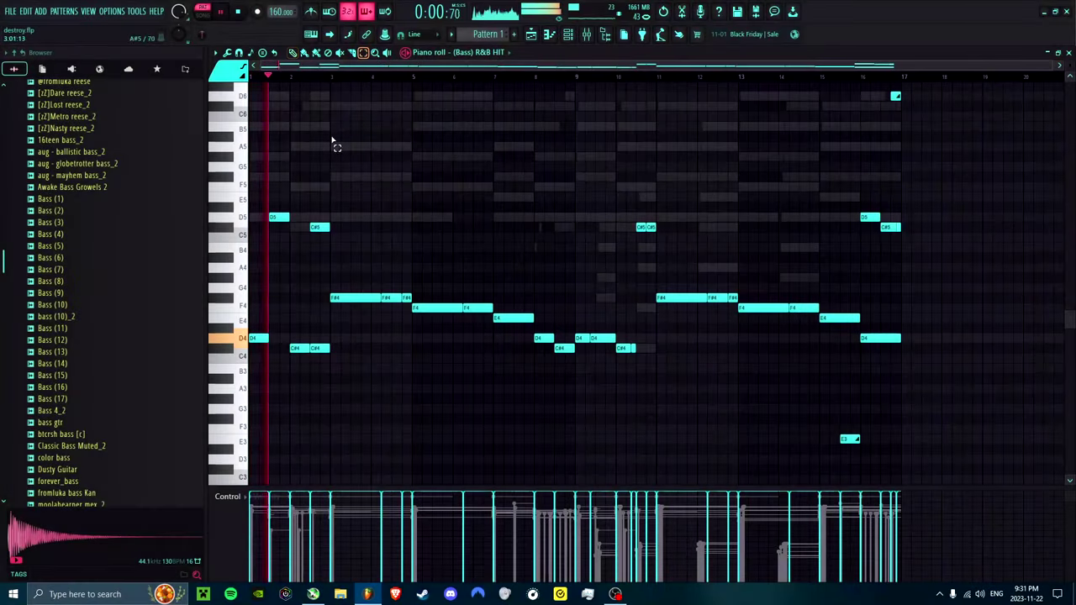
{"action": "left_click_drag", "start_coordinate": [271, 204], "coordinate": [356, 243]}
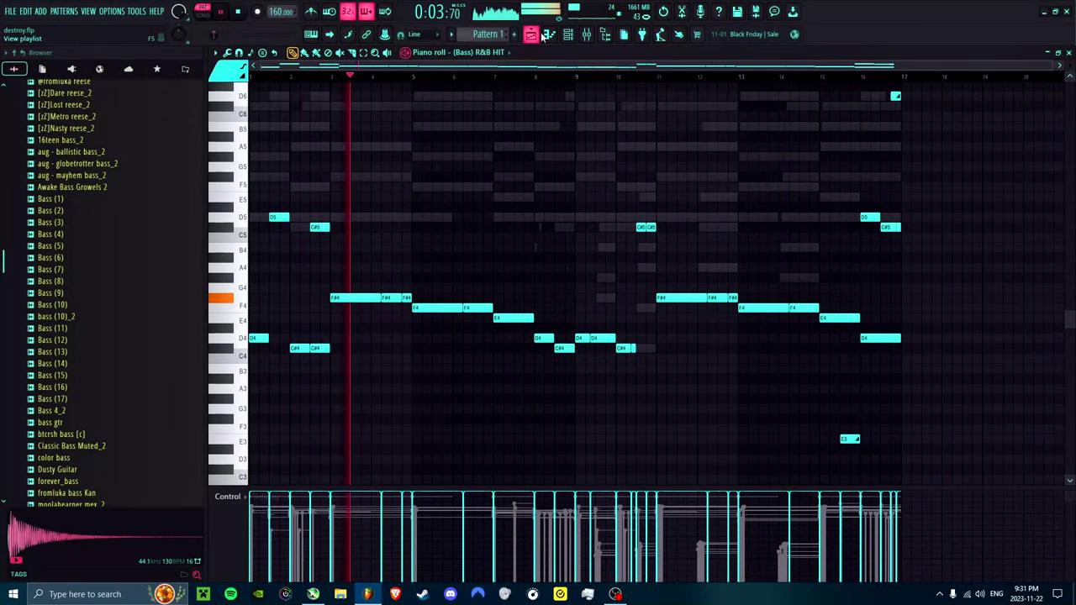
Step: Set the BassGrowls2 reese fader on Insert 15 to about 78% and return to the channel rack
{"action": "left_click", "coordinate": [587, 36]}
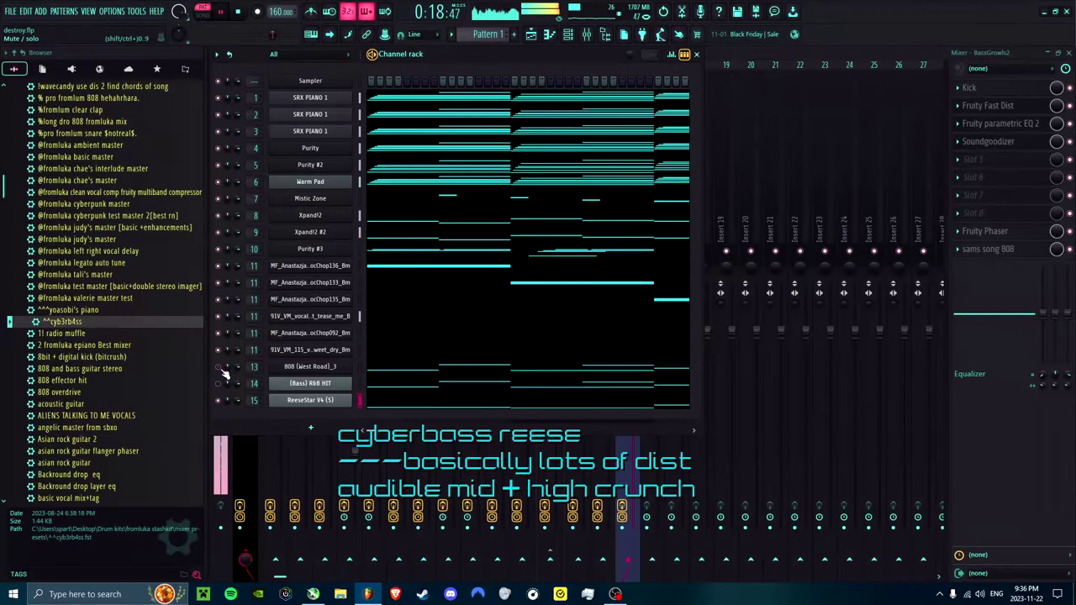
{"action": "left_click", "coordinate": [750, 286]}
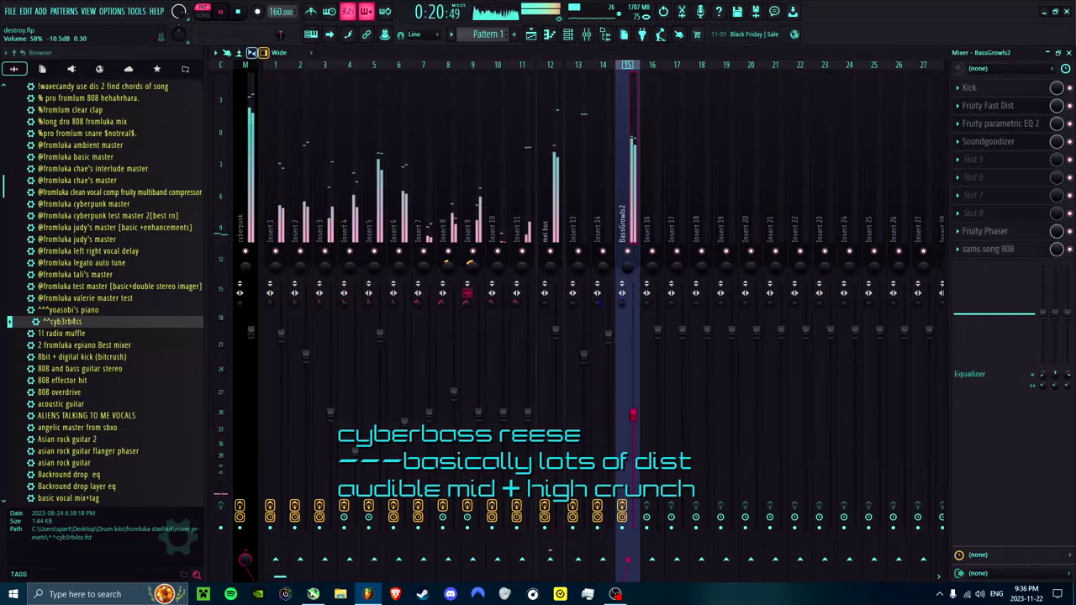
{"action": "left_click", "coordinate": [635, 414]}
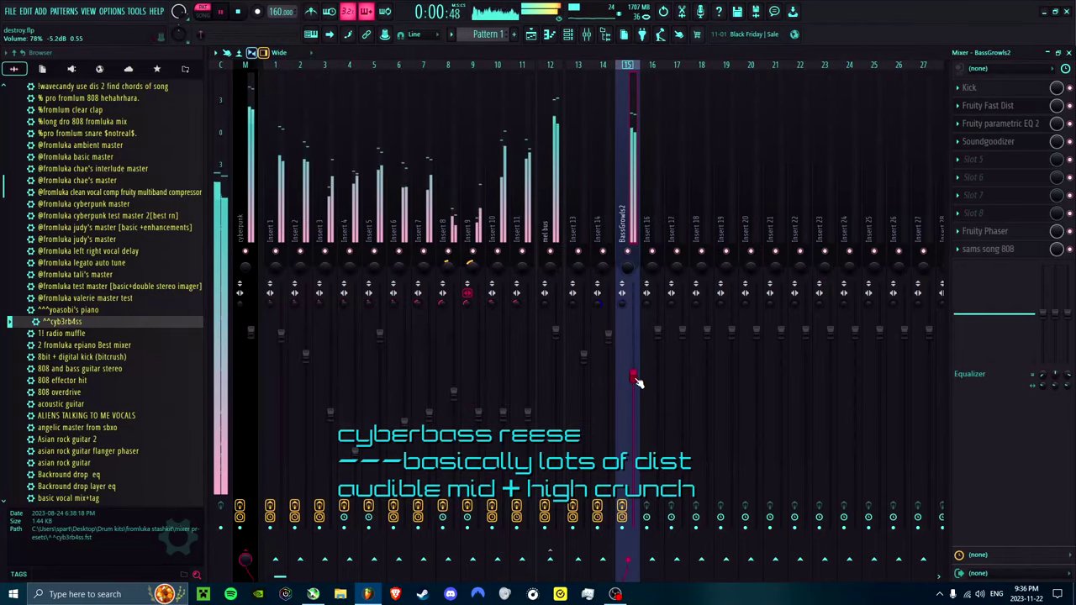
{"action": "left_click", "coordinate": [566, 37]}
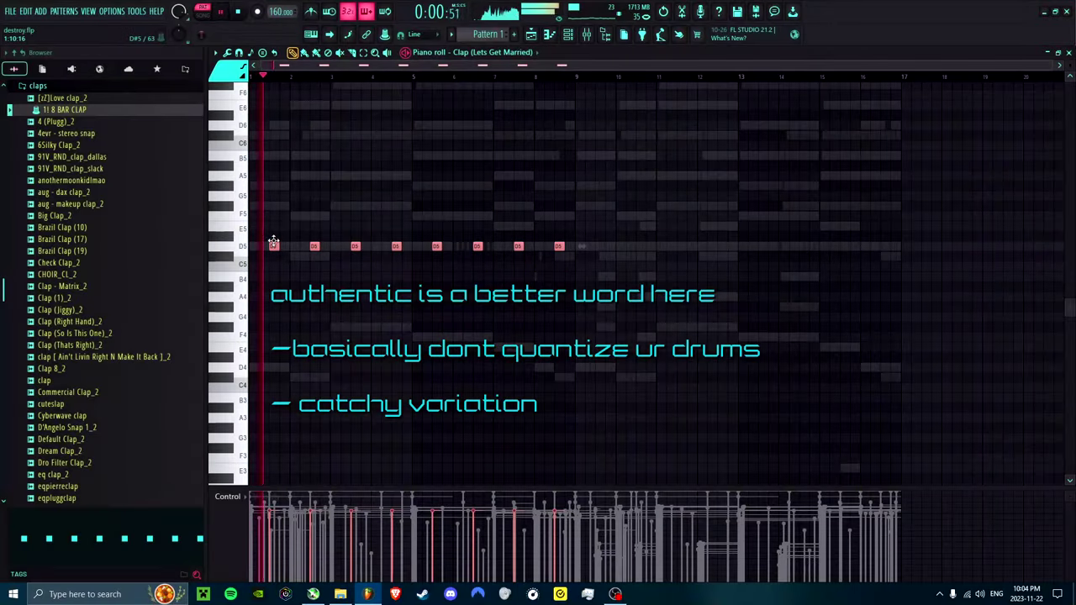
Step: Move the eight-bar clap pattern down from D5 to C5 and duplicate it across bars 9 to 16
{"action": "left_click_drag", "start_coordinate": [273, 244], "coordinate": [274, 297]}
{"action": "scroll", "coordinate": [290, 300], "scroll_direction": "up", "scroll_amount": 2}
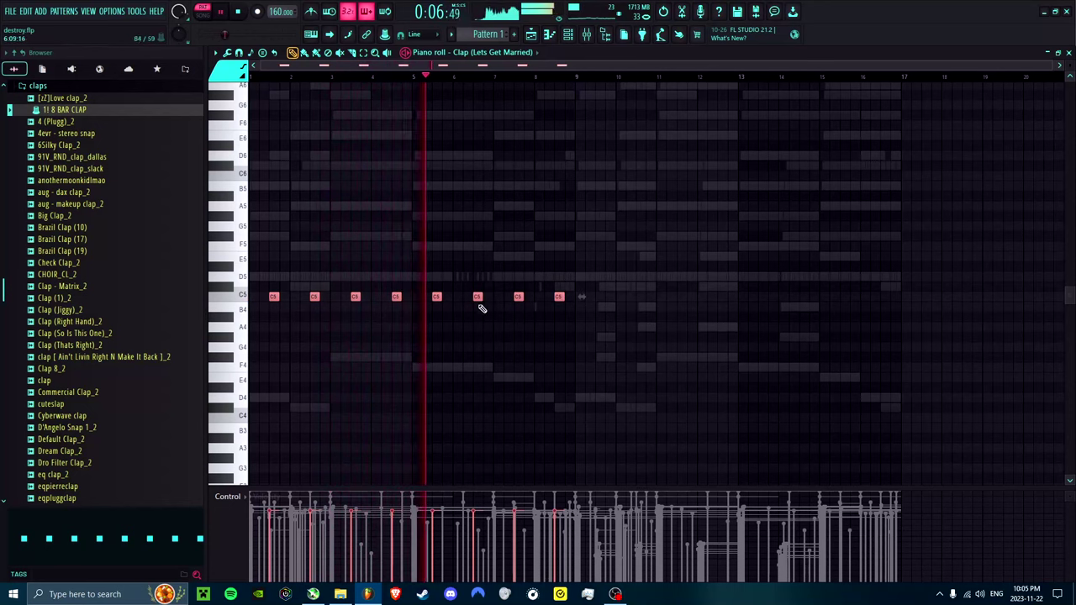
{"action": "key", "text": "ctrl+b"}
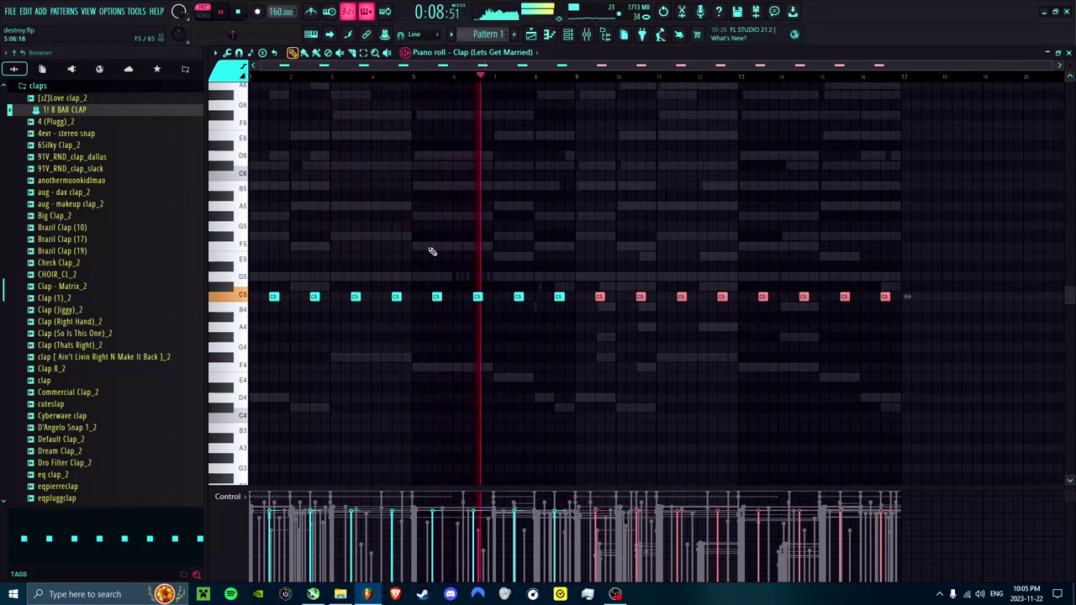
{"action": "key", "text": "ctrl+d"}
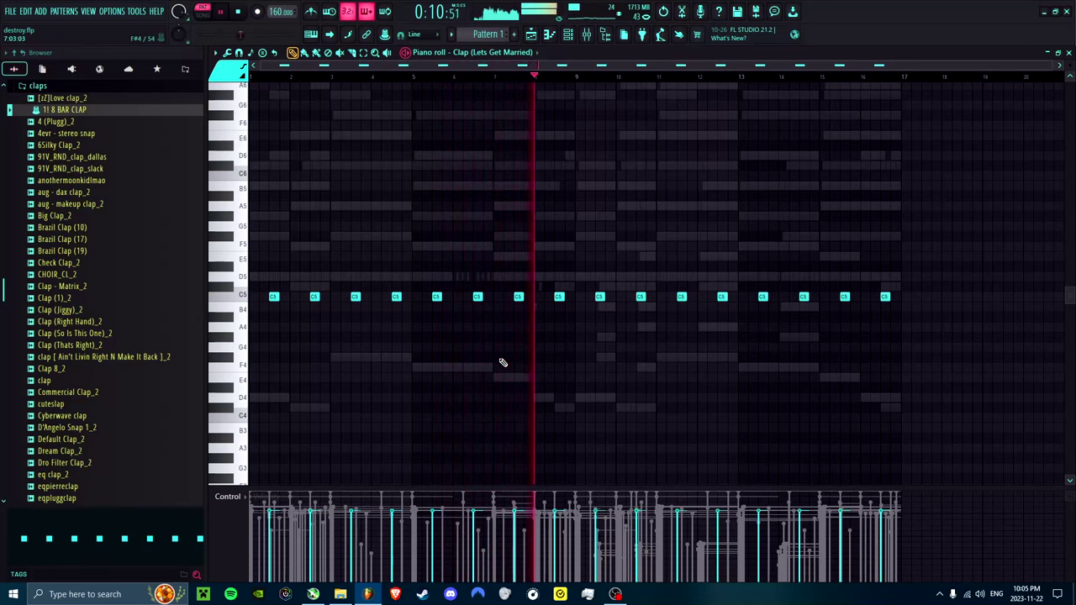
Step: Transpose all clap notes, trying F#5, E5 and D5 before settling on C#5
{"action": "key", "text": "ctrl+a"}
{"action": "key", "text": "Up"}
{"action": "key", "text": "Up"}
{"action": "key", "text": "Up"}
{"action": "key", "text": "Up"}
{"action": "key", "text": "Up"}
{"action": "key", "text": "Up"}
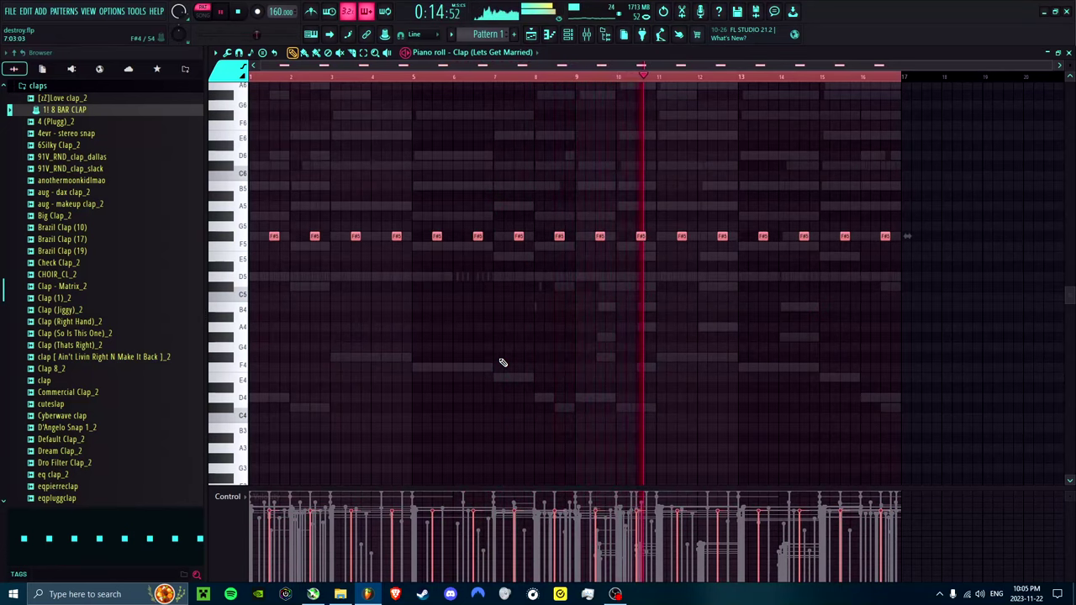
{"action": "key", "text": "Down"}
{"action": "key", "text": "Down"}
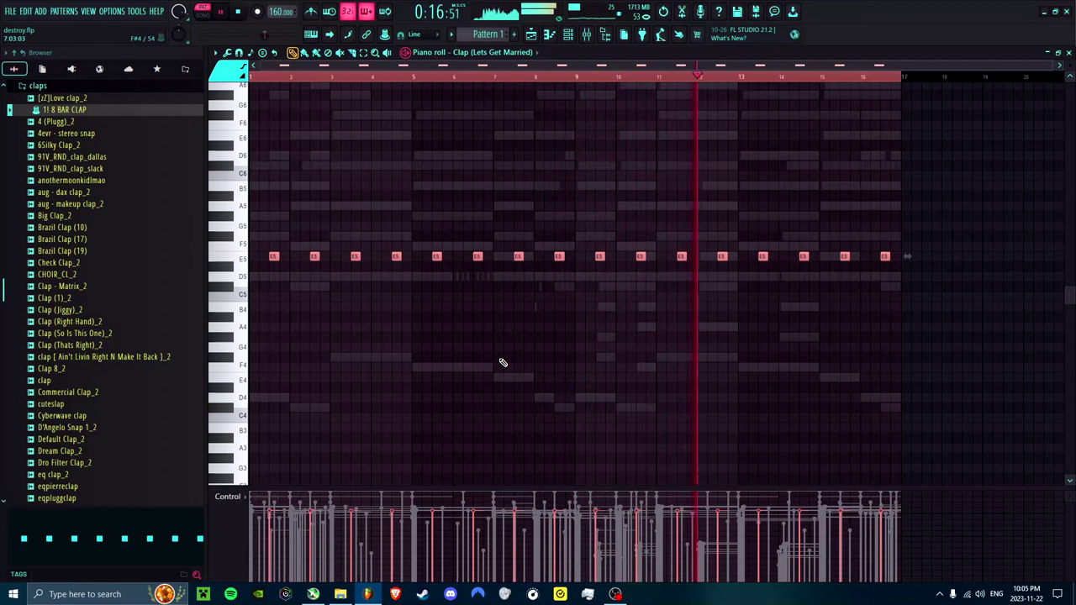
{"action": "key", "text": "Down"}
{"action": "key", "text": "Down"}
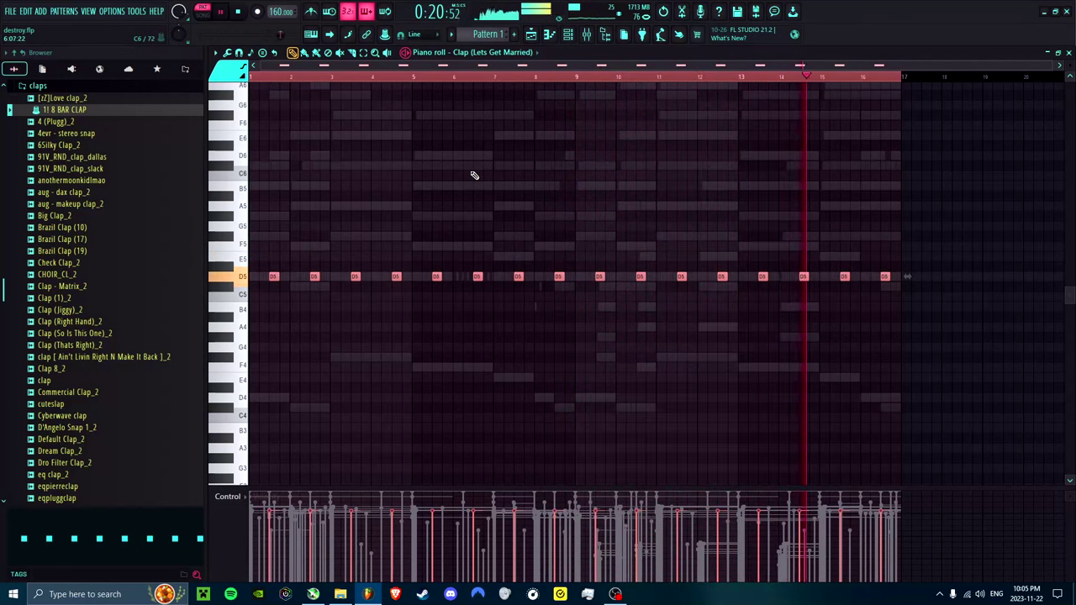
{"action": "key", "text": "Up"}
{"action": "key", "text": "Up"}
{"action": "key", "text": "Up"}
{"action": "key", "text": "Down"}
{"action": "key", "text": "Down"}
{"action": "key", "text": "Down"}
{"action": "key", "text": "Down"}
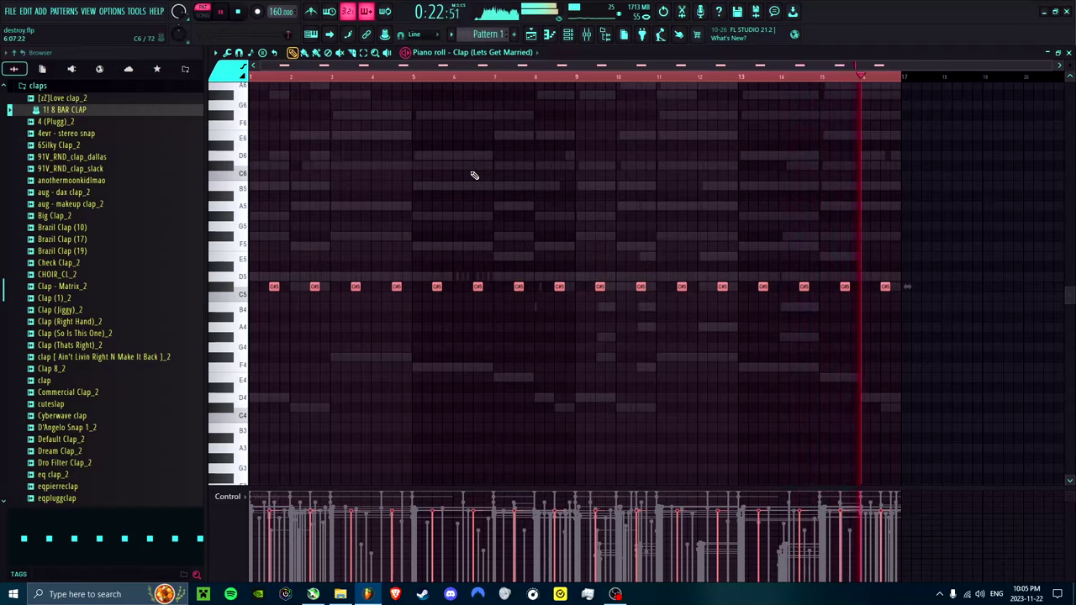
Step: Close the Check Clap_2 channel settings and open the mixer
{"action": "left_click", "coordinate": [569, 38]}
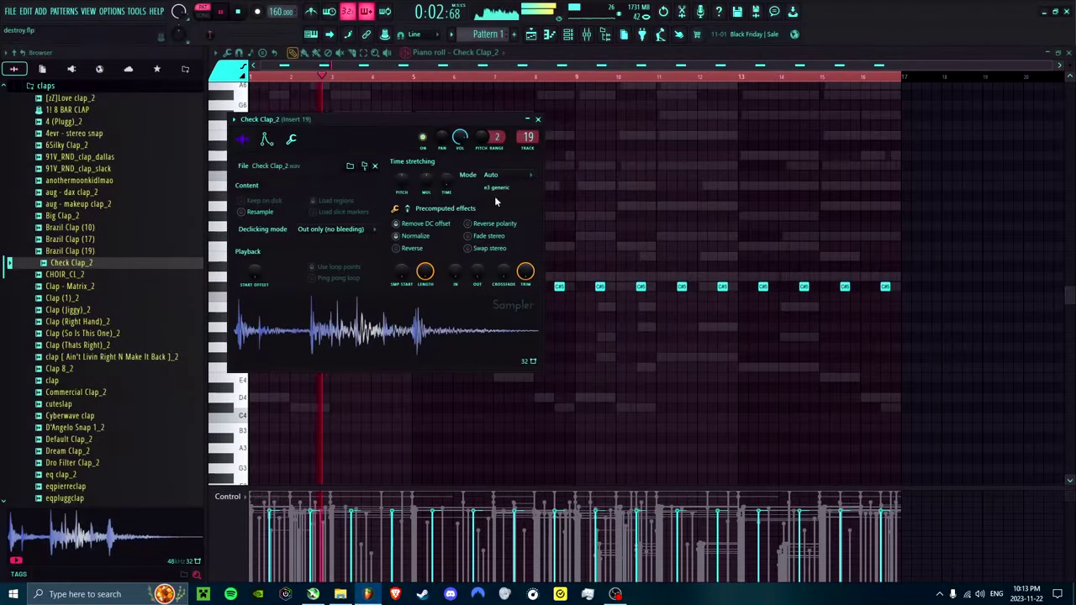
{"action": "left_click", "coordinate": [538, 119]}
{"action": "key", "text": "F9"}
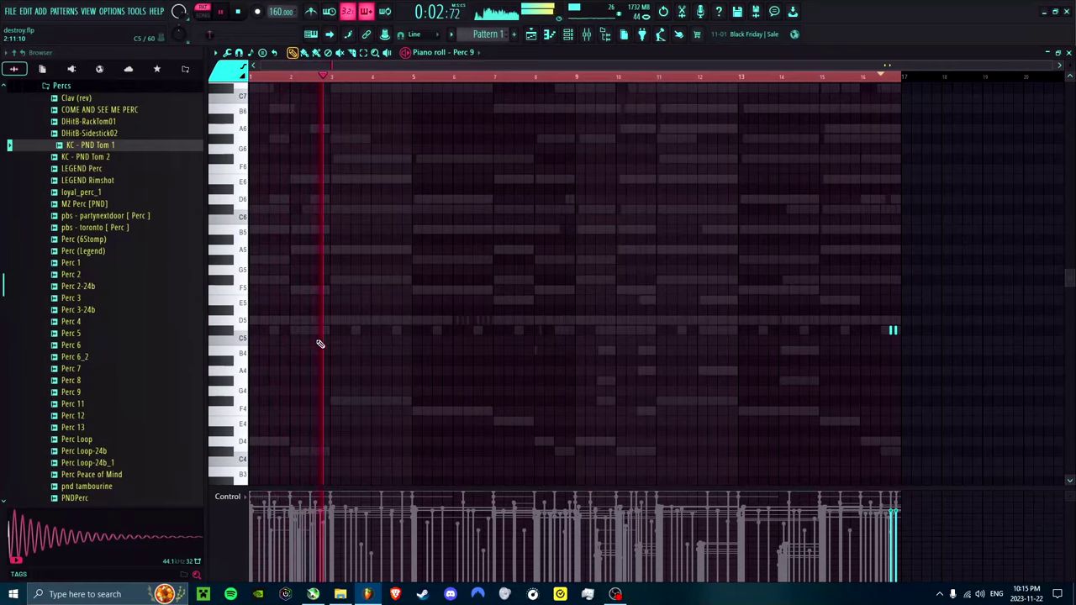
Step: Add pairs of short C#5 Perc 9 hits near the ends of bars 2, 8 and 10
{"action": "scroll", "coordinate": [317, 341], "scroll_direction": "up", "scroll_amount": 3}
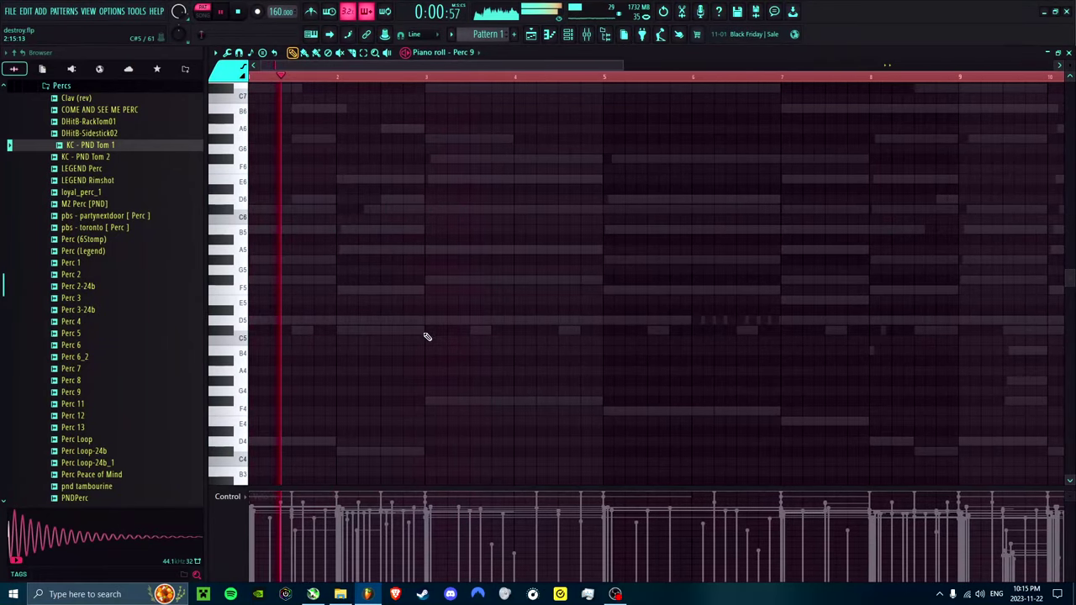
{"action": "scroll", "coordinate": [423, 339], "scroll_direction": "down", "scroll_amount": 3}
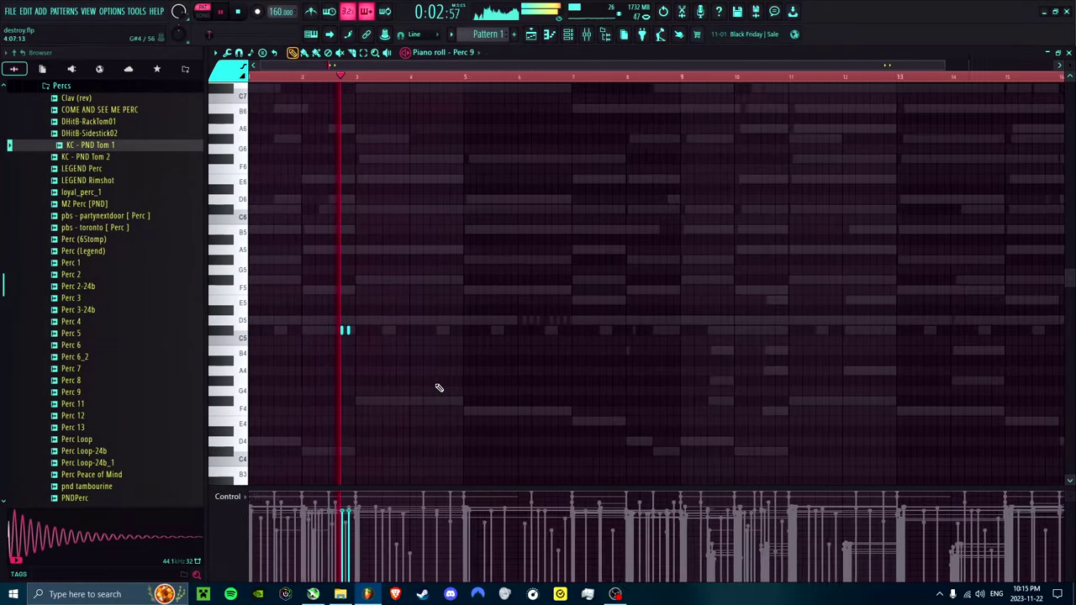
{"action": "scroll", "coordinate": [438, 385], "scroll_direction": "down", "scroll_amount": 1}
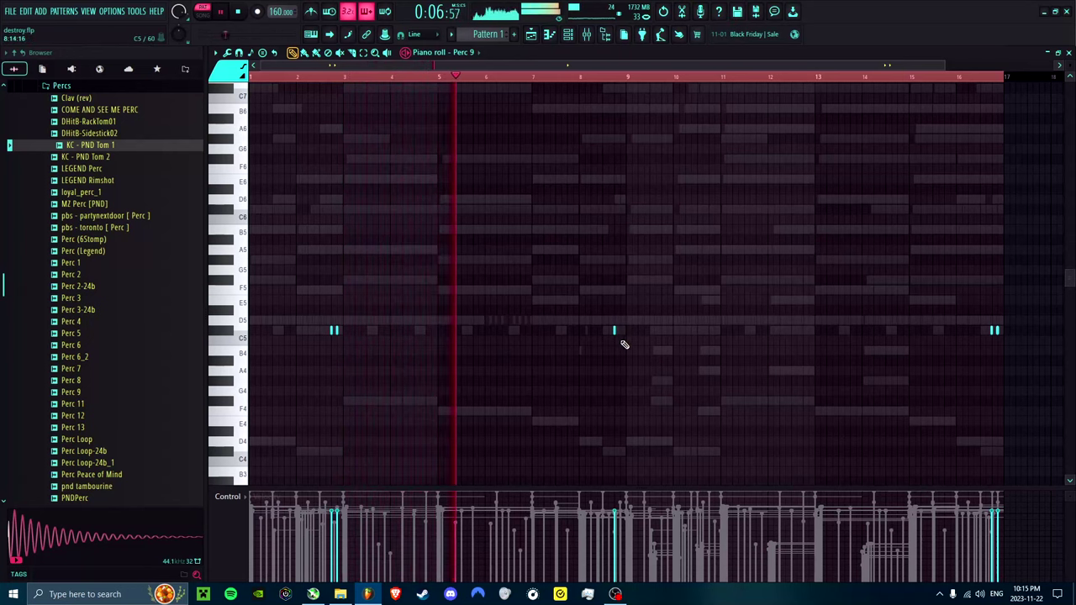
{"action": "scroll", "coordinate": [622, 341], "scroll_direction": "up", "scroll_amount": 2}
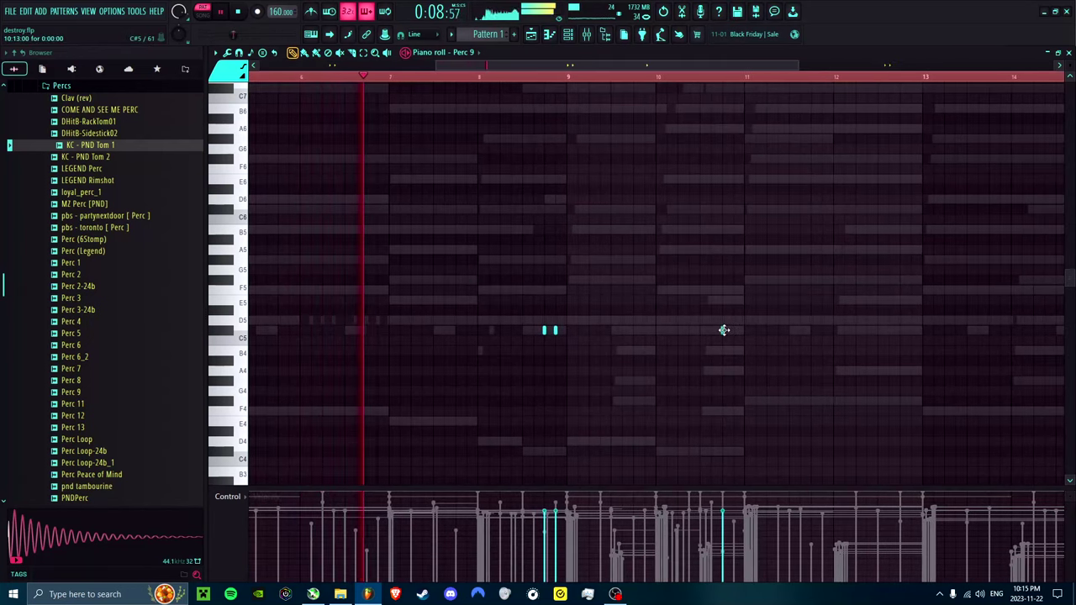
{"action": "scroll", "coordinate": [721, 341], "scroll_direction": "down", "scroll_amount": 2}
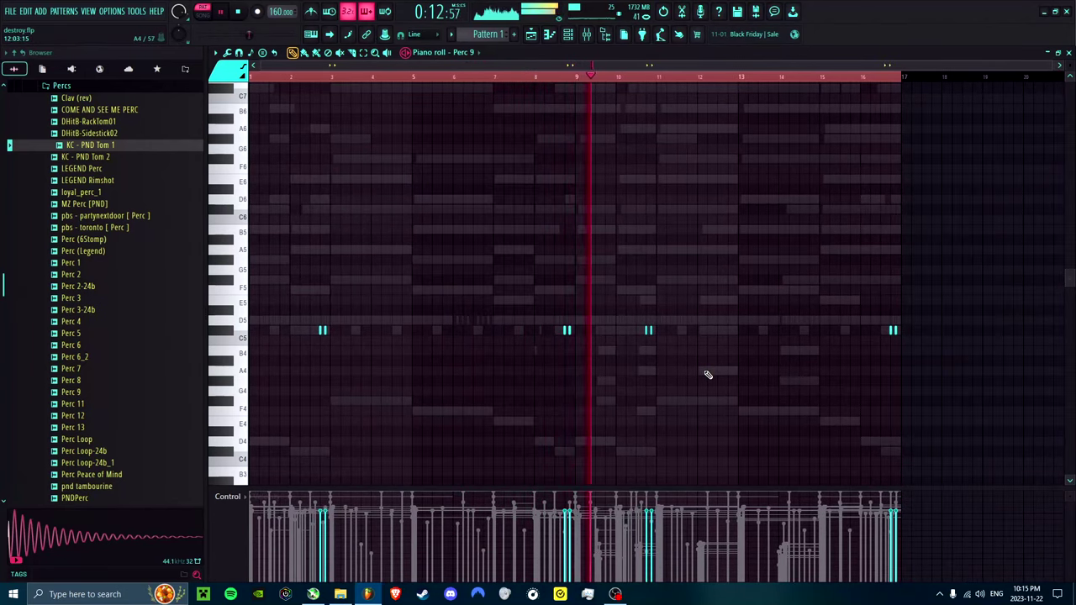
{"action": "left_click", "coordinate": [587, 33]}
{"action": "left_click_drag", "start_coordinate": [122, 322], "coordinate": [487, 307]}
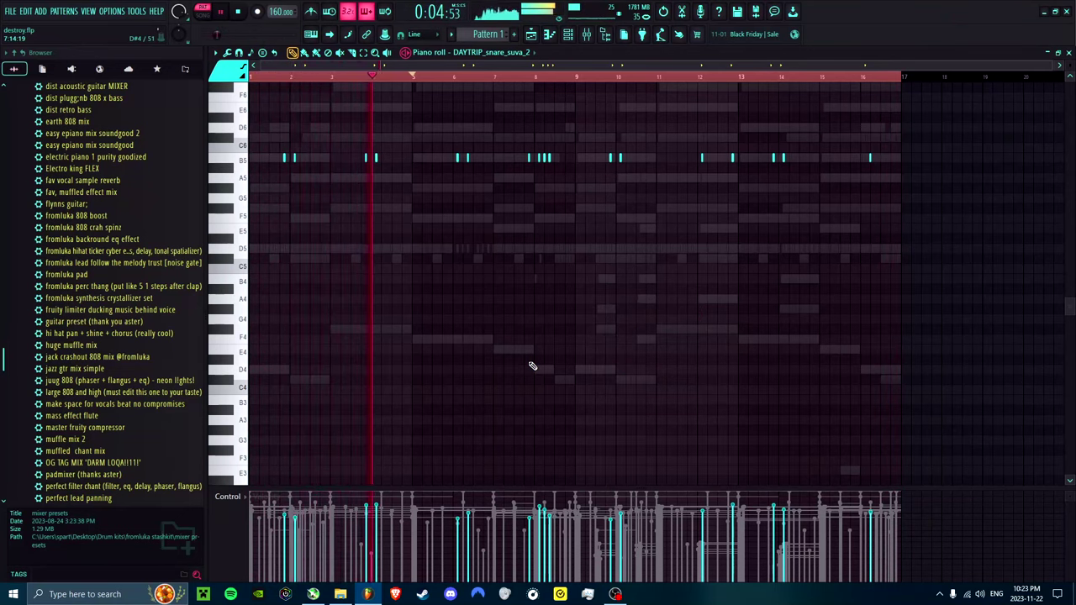
Step: Transpose the DAYTRIP_snare_suva_2 notes up two semitones to C#6
{"action": "key", "text": "Up"}
{"action": "key", "text": "Up"}
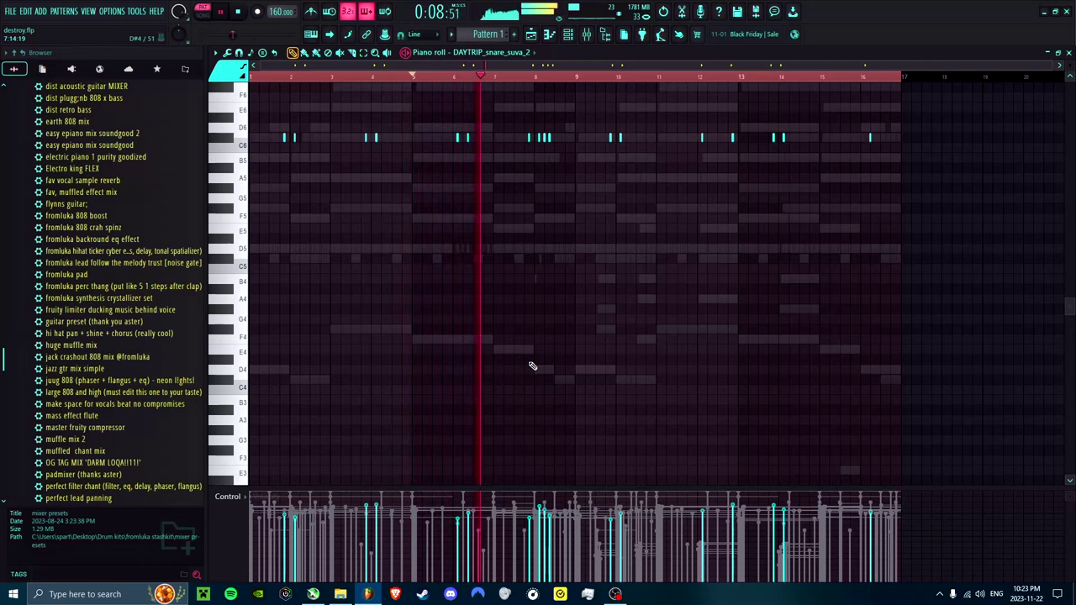
{"action": "scroll", "coordinate": [98, 202], "scroll_direction": "up", "scroll_amount": 10}
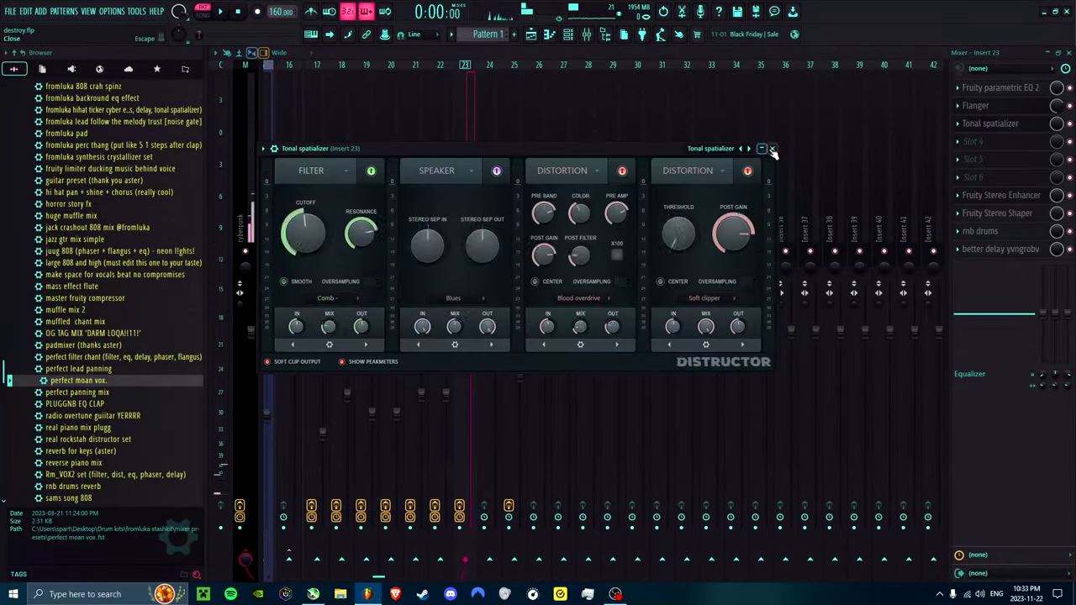
Step: Close Insert 23's Tonal spatializer effect and start playback
{"action": "left_click", "coordinate": [773, 151]}
{"action": "key", "text": "space"}
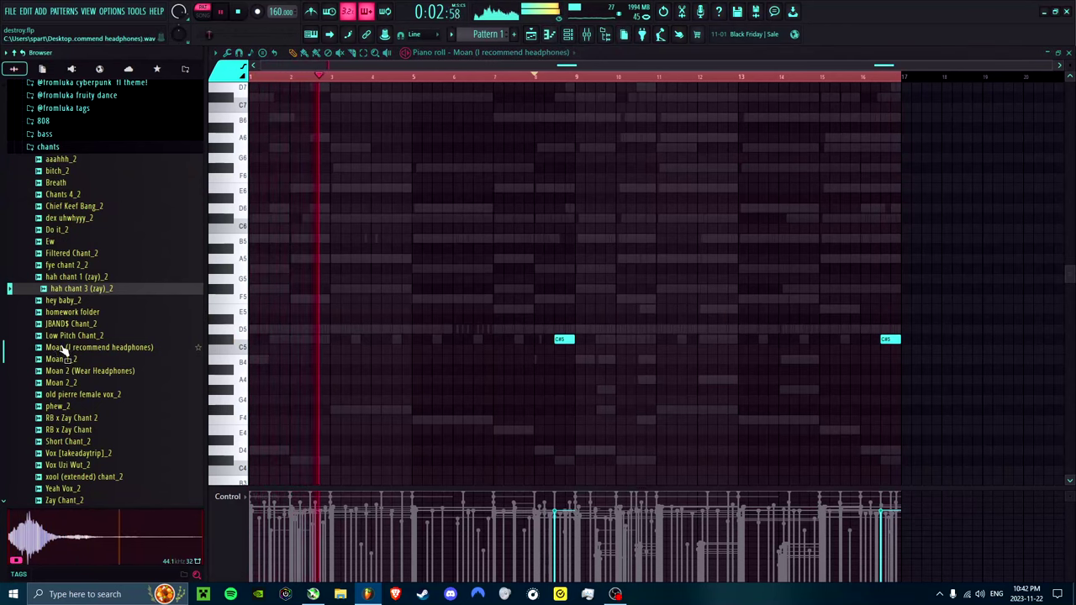
Step: Collapse the chants sample folder in the browser
{"action": "left_click", "coordinate": [63, 149]}
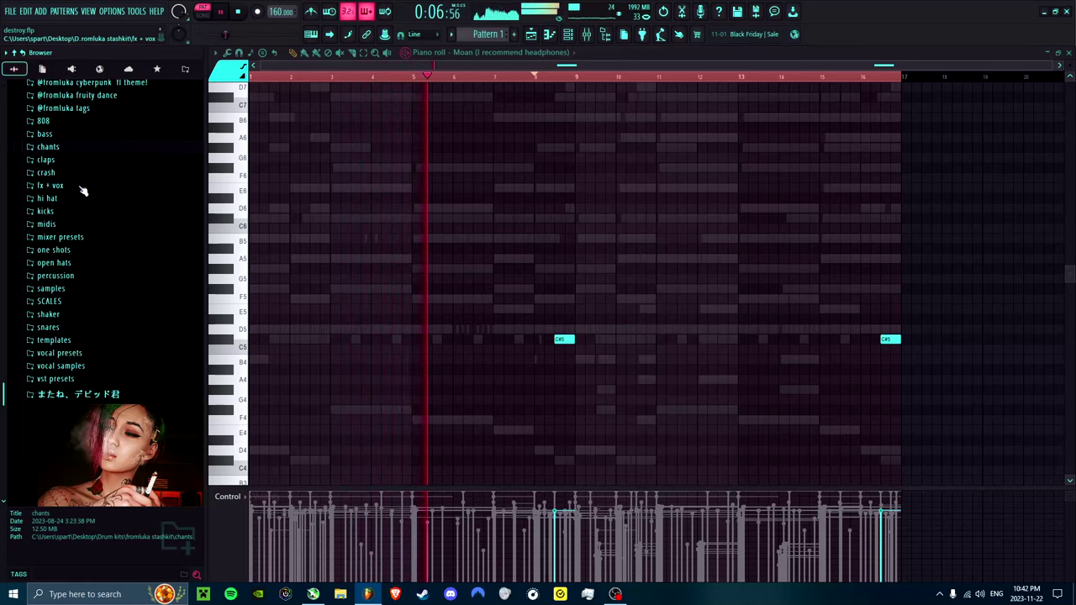
Step: Unmute the 808 (West Road)_3, hi-hat, snap and clap channels while the pattern plays
{"action": "left_click", "coordinate": [572, 39]}
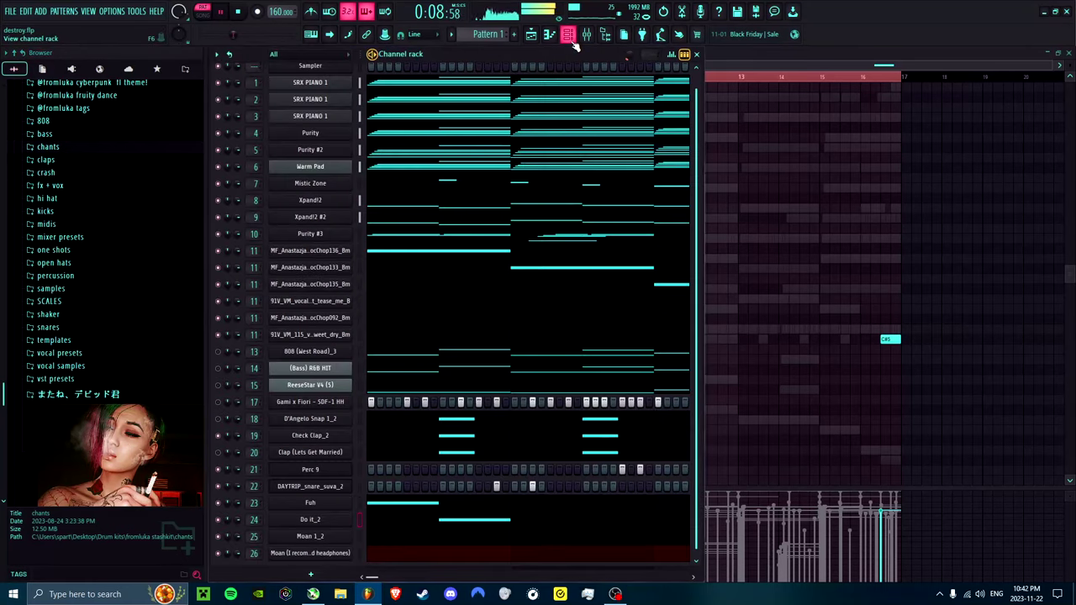
{"action": "left_click", "coordinate": [574, 44]}
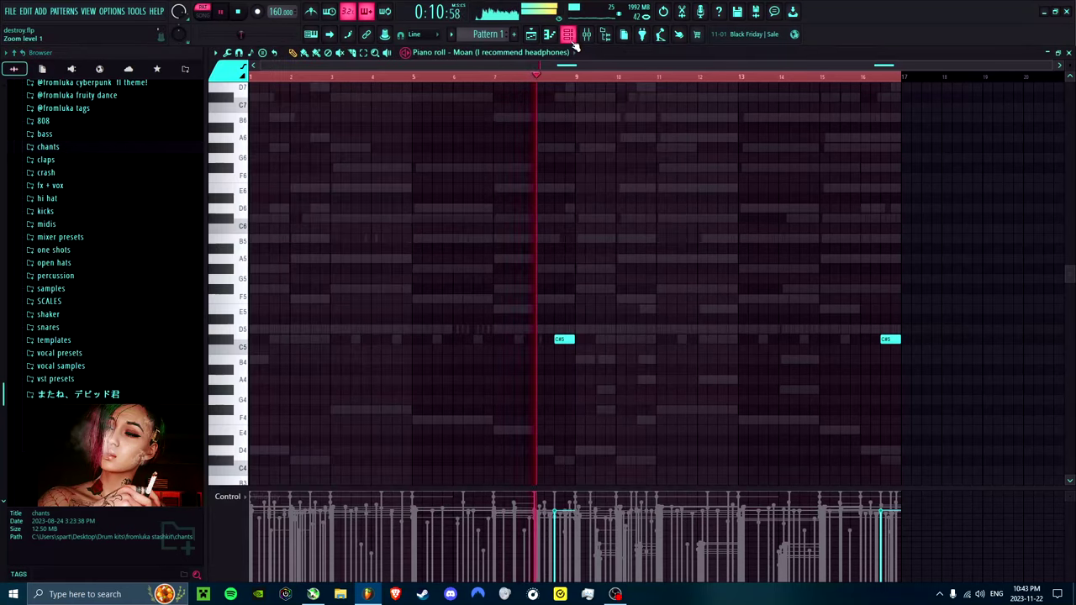
{"action": "left_click", "coordinate": [574, 45]}
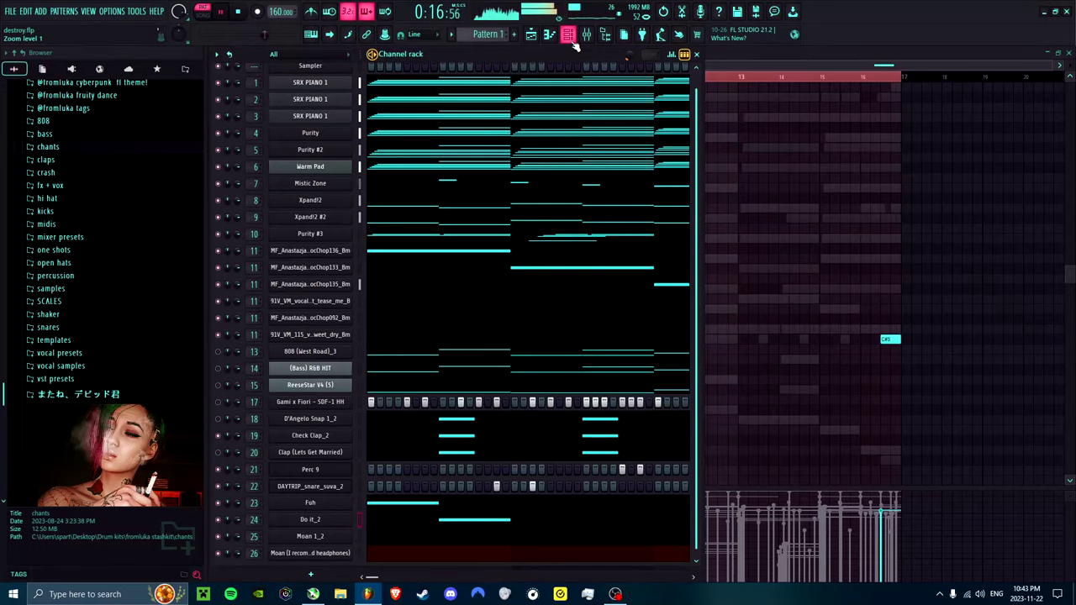
{"action": "left_click", "coordinate": [575, 44]}
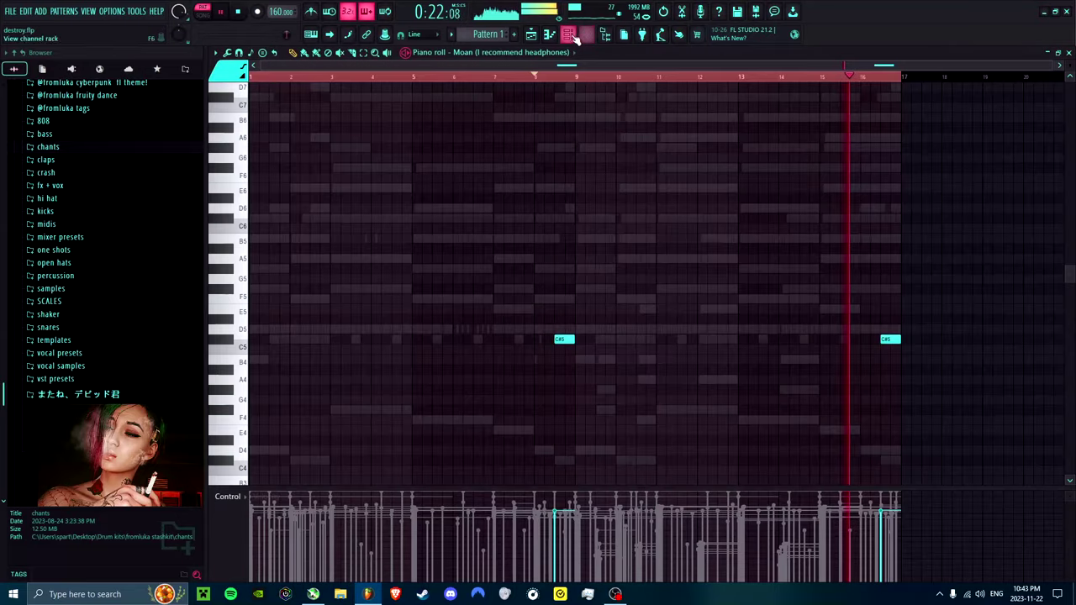
{"action": "left_click", "coordinate": [576, 35]}
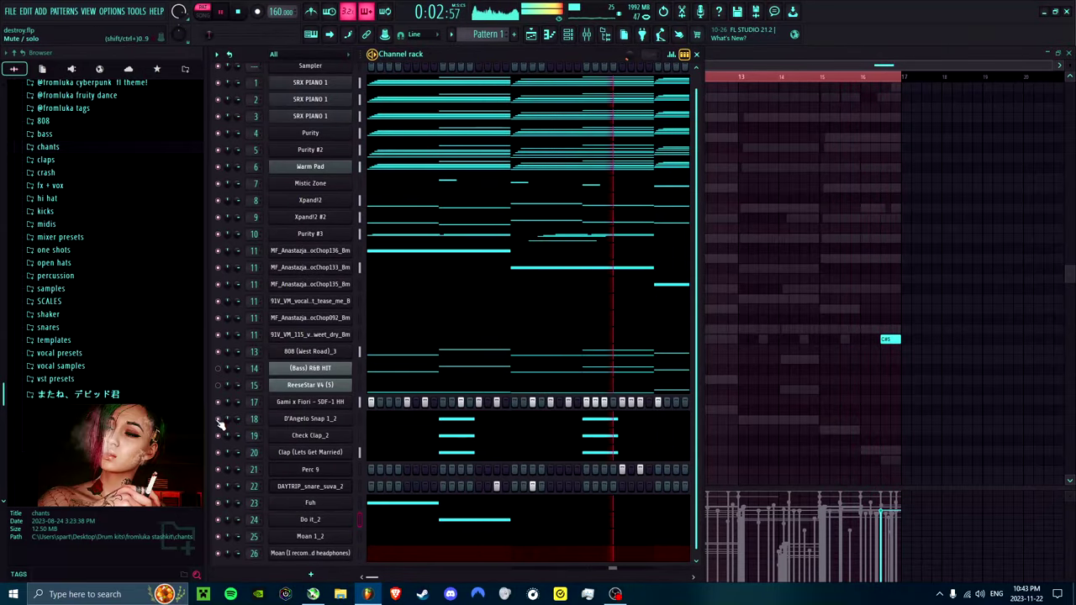
{"action": "left_click", "coordinate": [697, 56]}
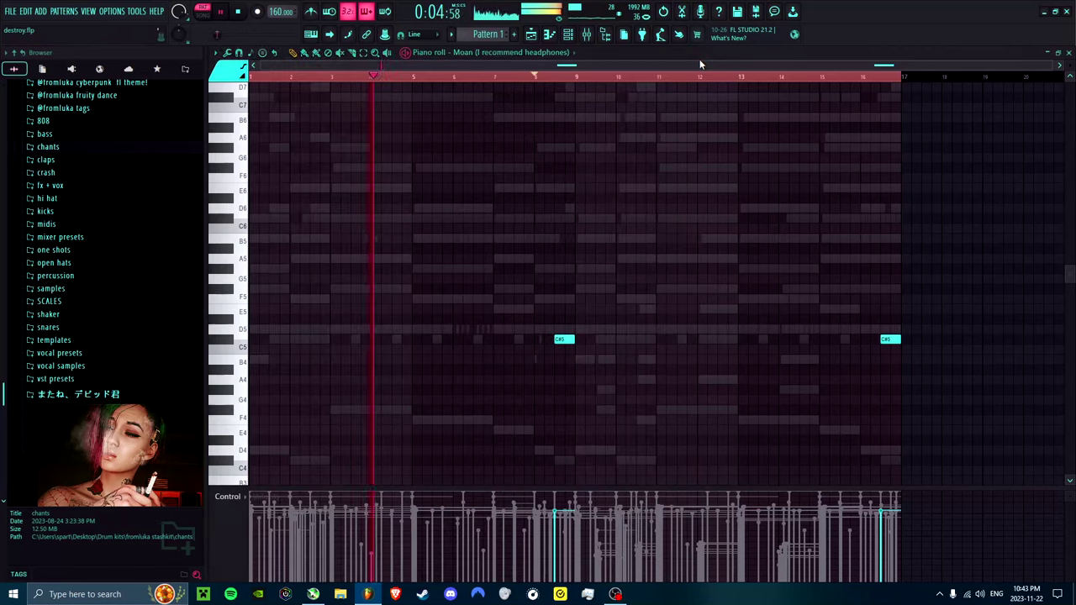
Step: Inspect Insert 10's effect slots in the mixer during playback
{"action": "left_click", "coordinate": [587, 34]}
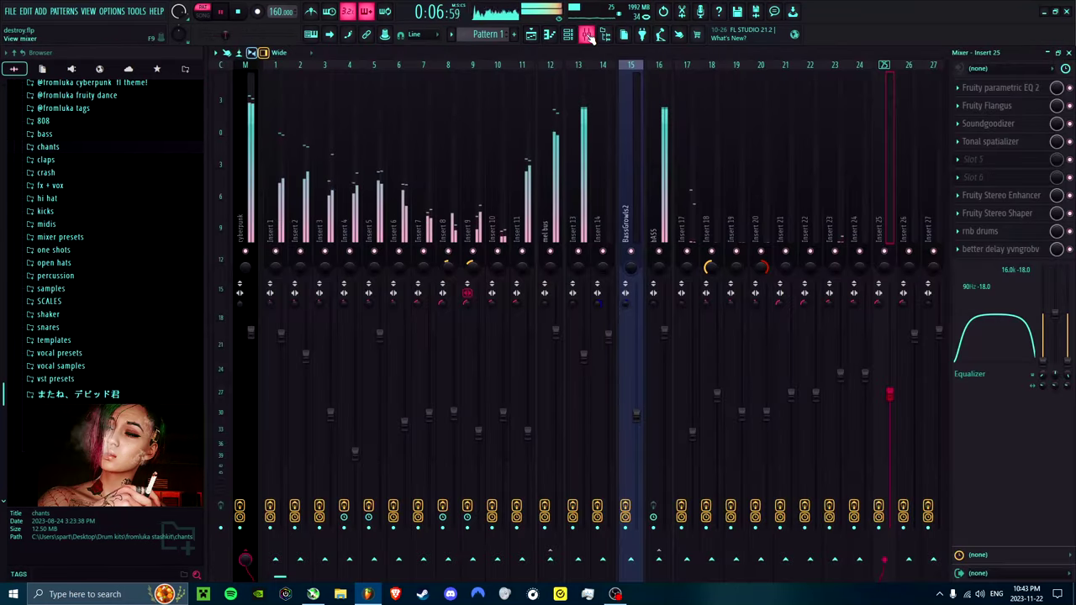
{"action": "left_click", "coordinate": [496, 169]}
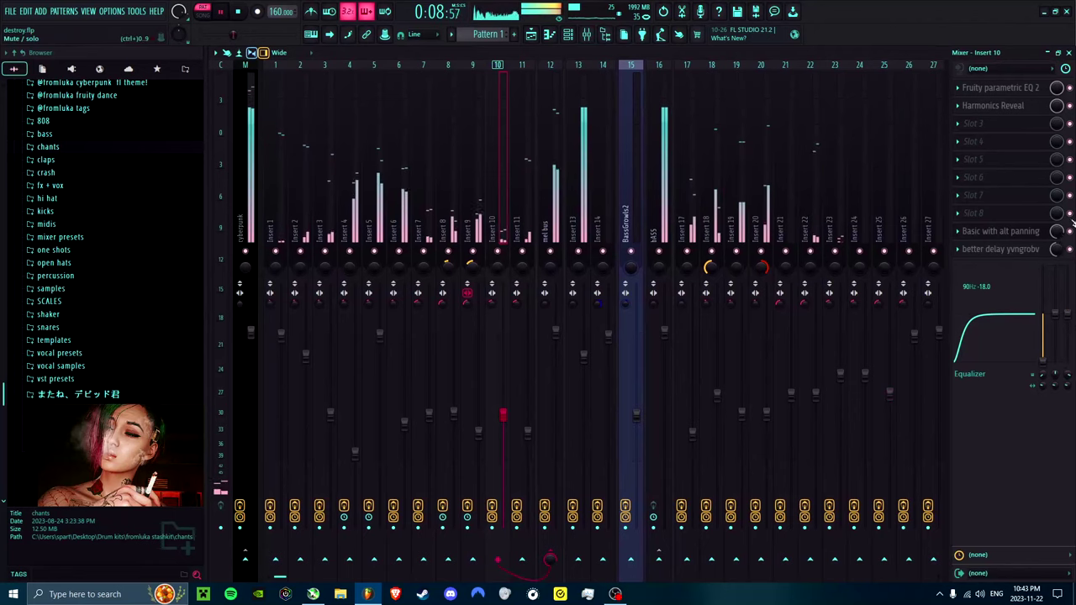
{"action": "left_click", "coordinate": [1058, 52]}
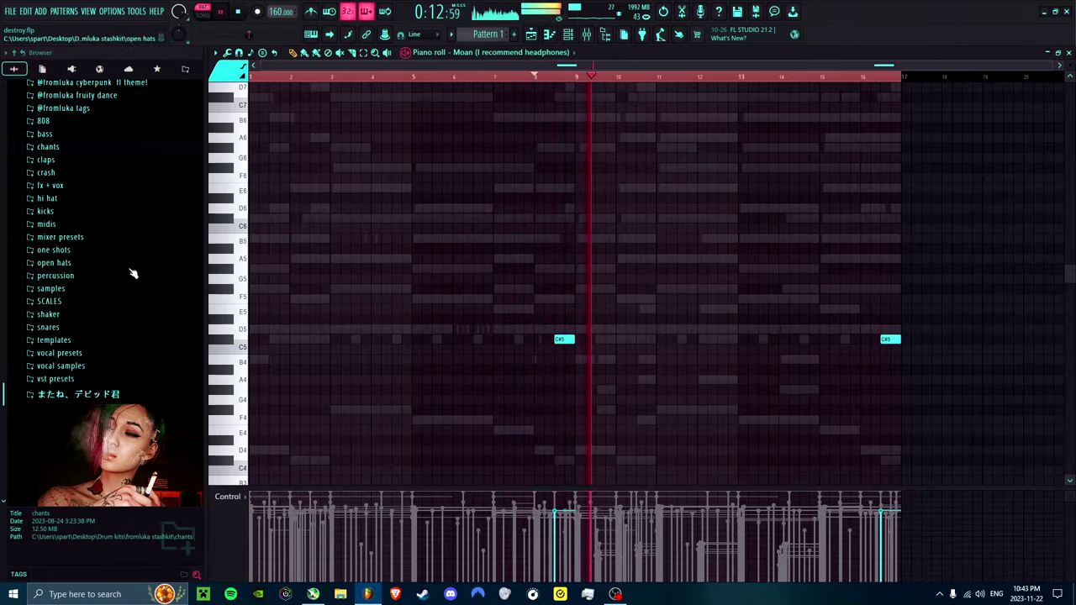
Step: Audition LAURYN HILL SHAKER 1 from the shaker folder and add it as a new channel at the end of the channel rack
{"action": "left_click", "coordinate": [96, 317]}
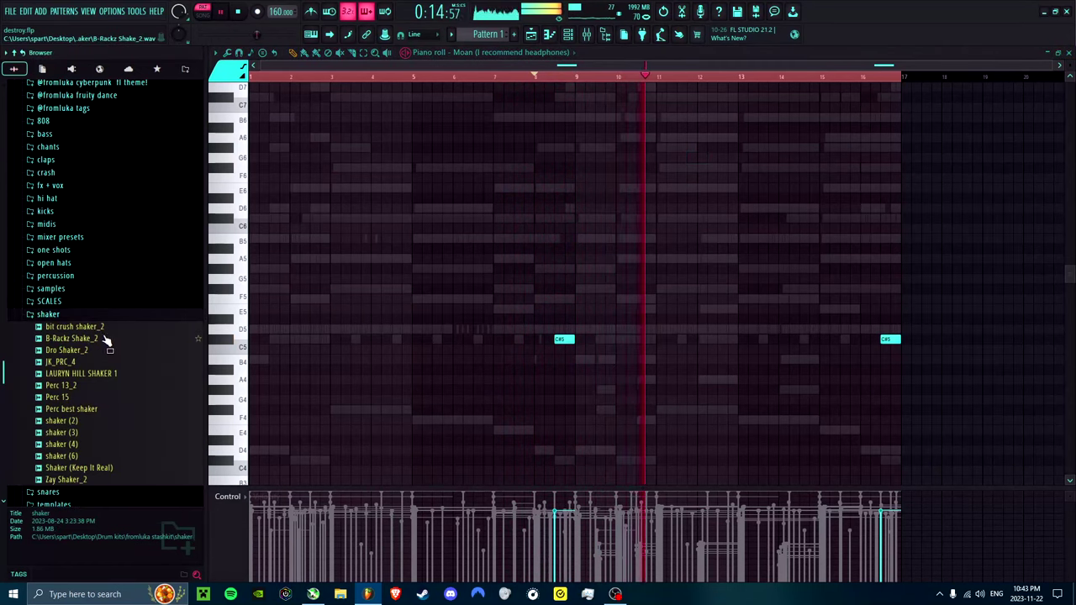
{"action": "left_click", "coordinate": [106, 375]}
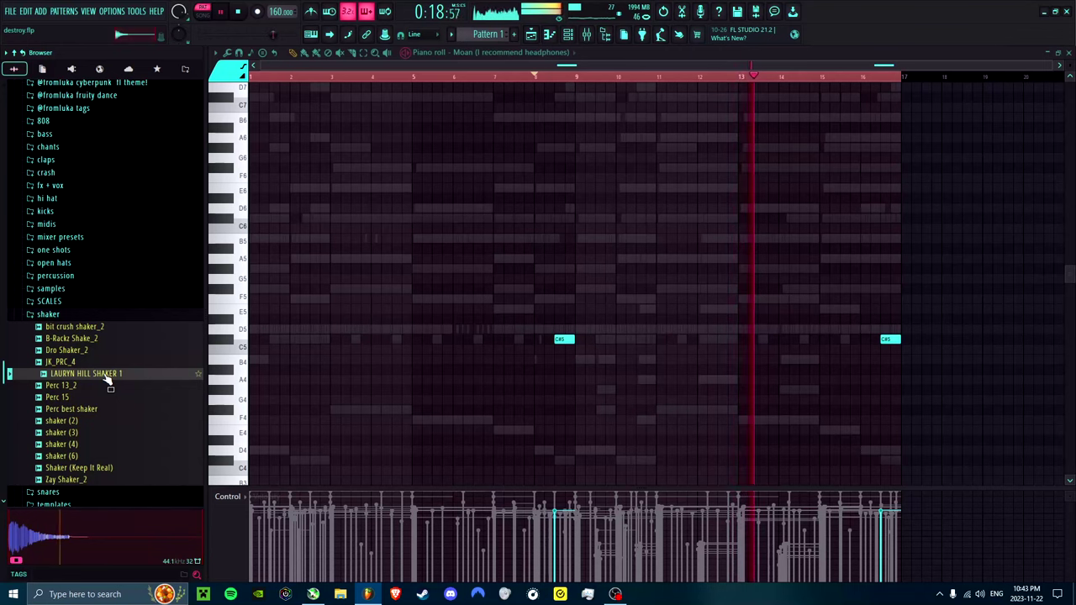
{"action": "key", "text": "F6"}
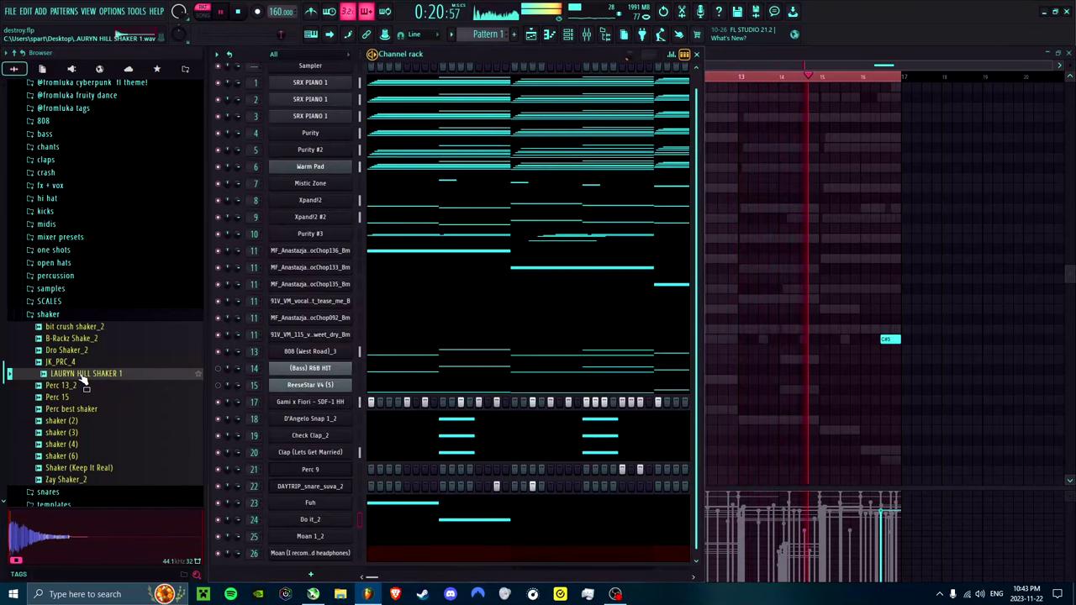
{"action": "left_click_drag", "start_coordinate": [84, 375], "coordinate": [259, 556]}
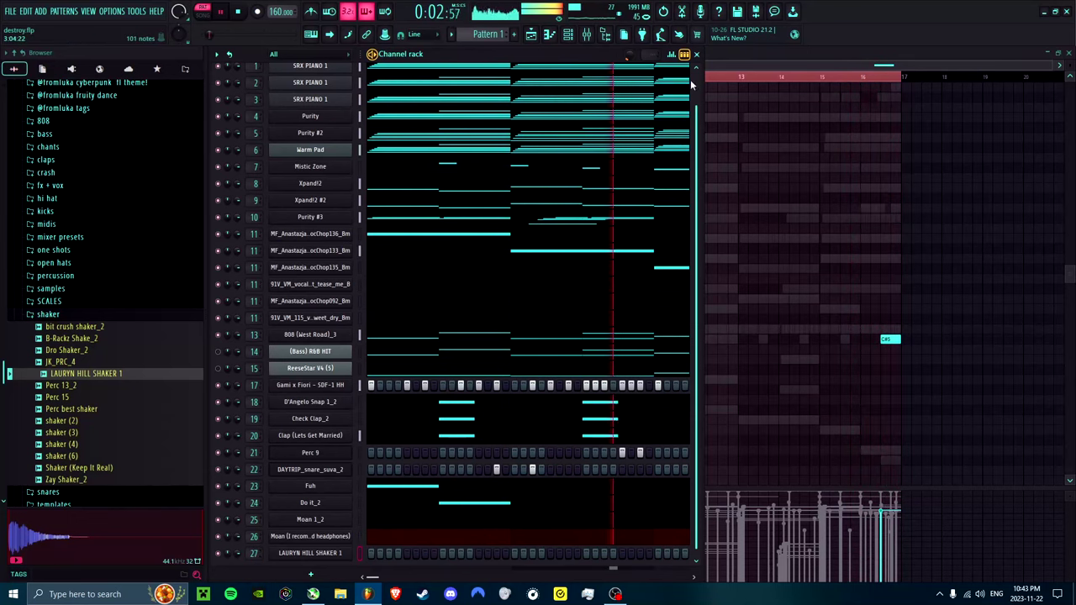
{"action": "left_click", "coordinate": [697, 56]}
{"action": "key", "text": "r"}
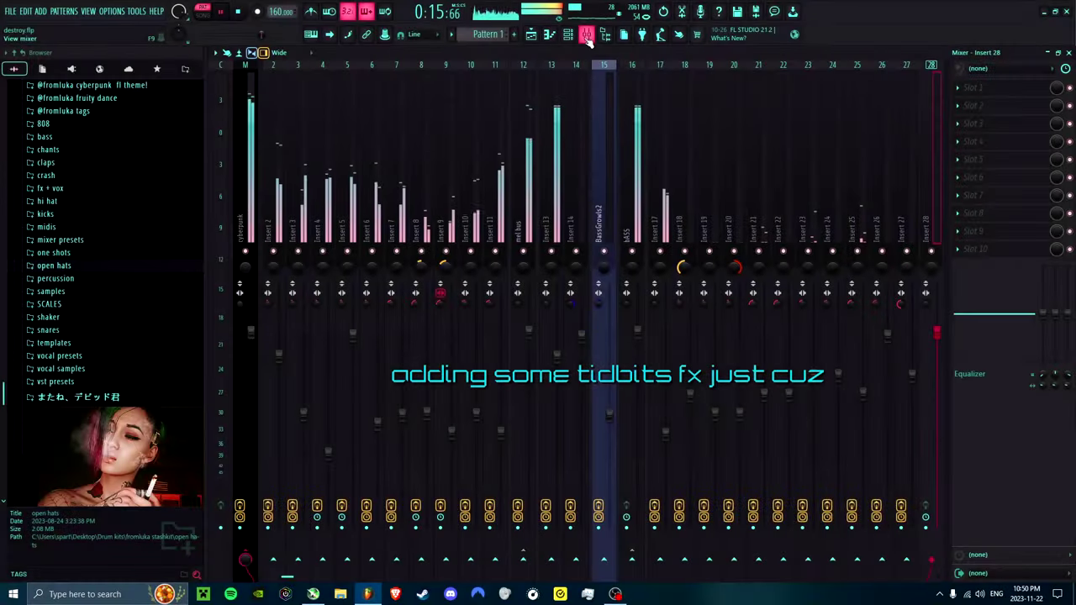
Step: Compare the mix with Insert 11's vocals muted and soloed, and re-enable all mixer tracks
{"action": "left_click", "coordinate": [496, 251]}
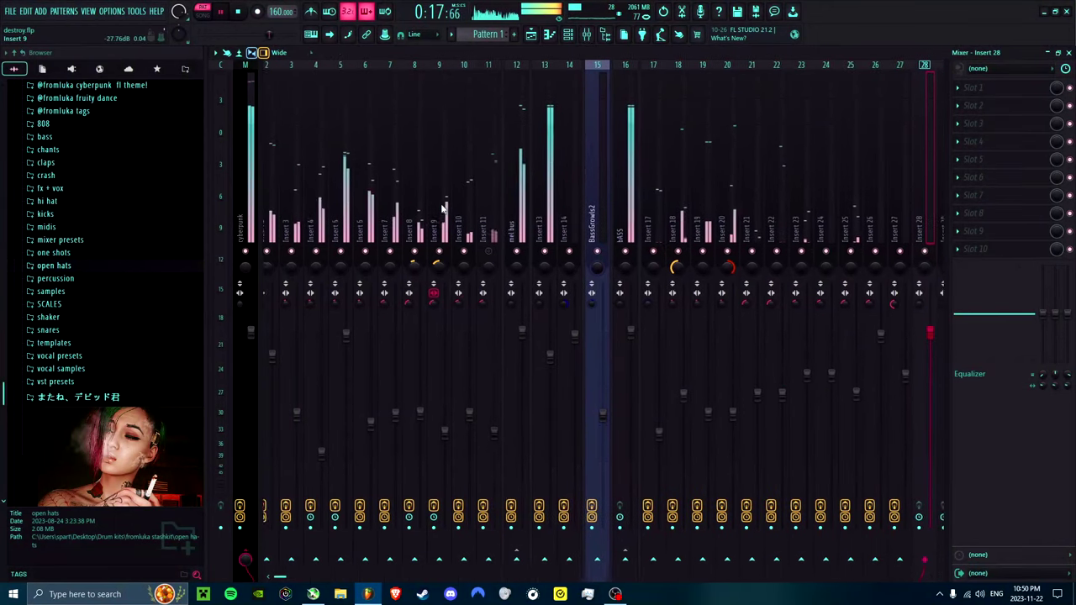
{"action": "scroll", "coordinate": [523, 213], "scroll_direction": "up", "scroll_amount": 1}
{"action": "left_click", "coordinate": [523, 213]}
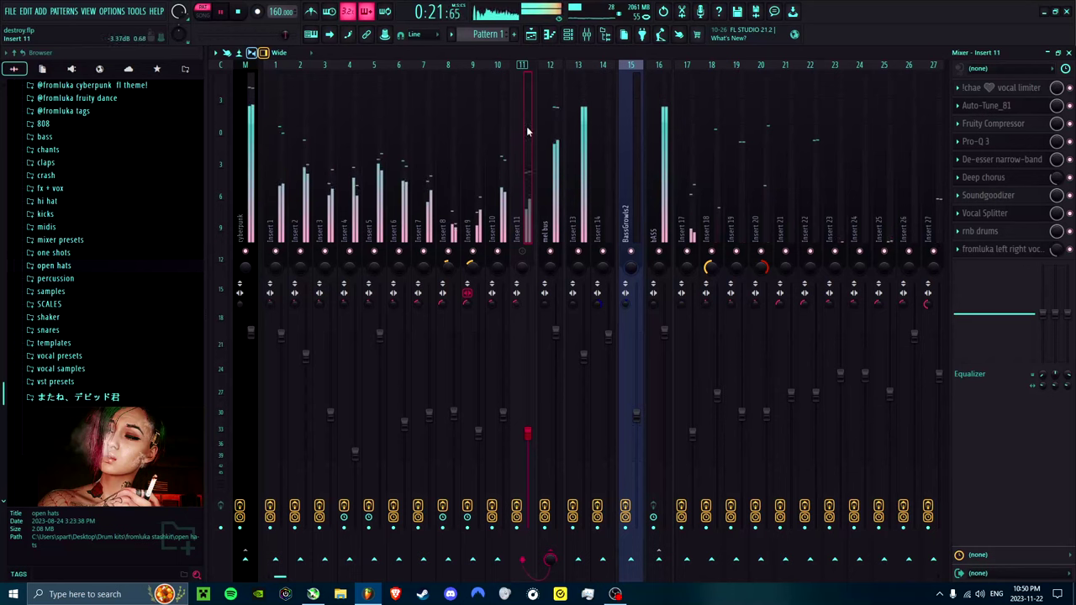
{"action": "right_click", "coordinate": [522, 252]}
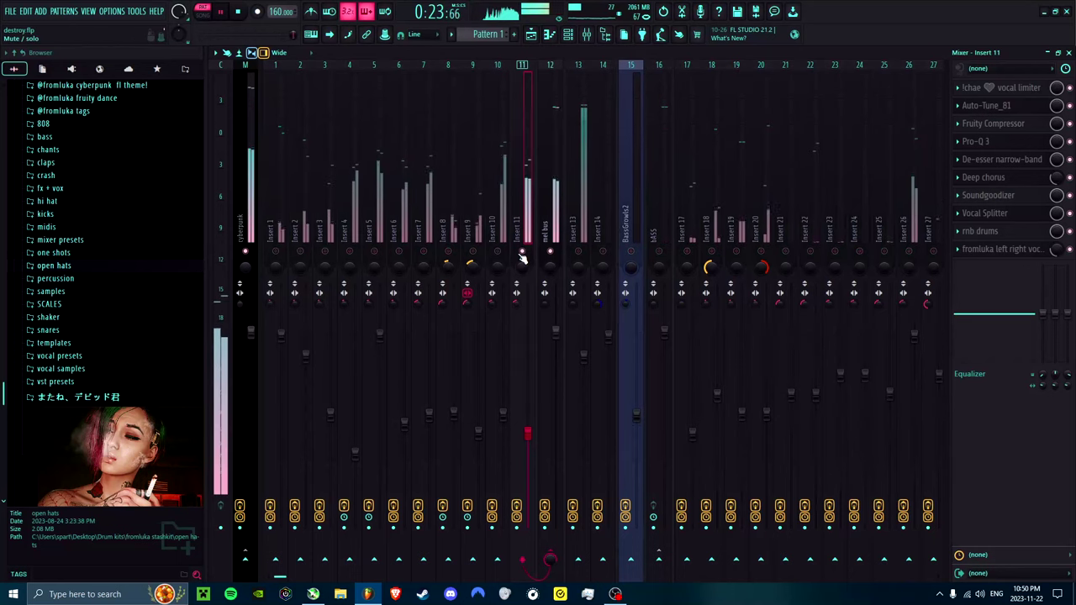
{"action": "right_click", "coordinate": [522, 252]}
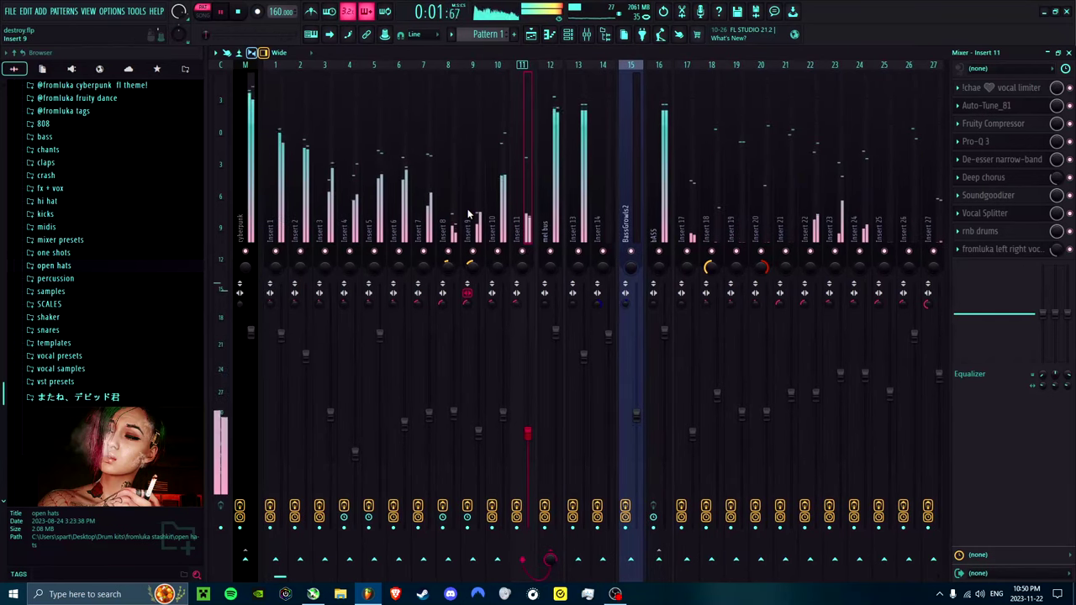
Step: Unmute the (Bass) R&B HIT and ReeseStar V4 (S) channels
{"action": "left_click", "coordinate": [577, 33]}
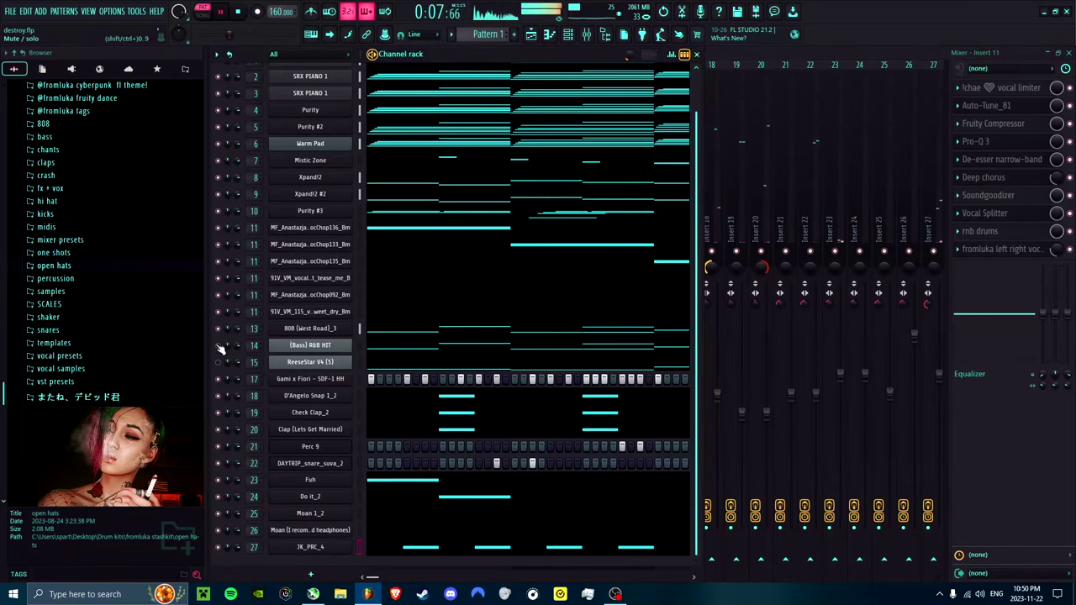
{"action": "left_click", "coordinate": [696, 53]}
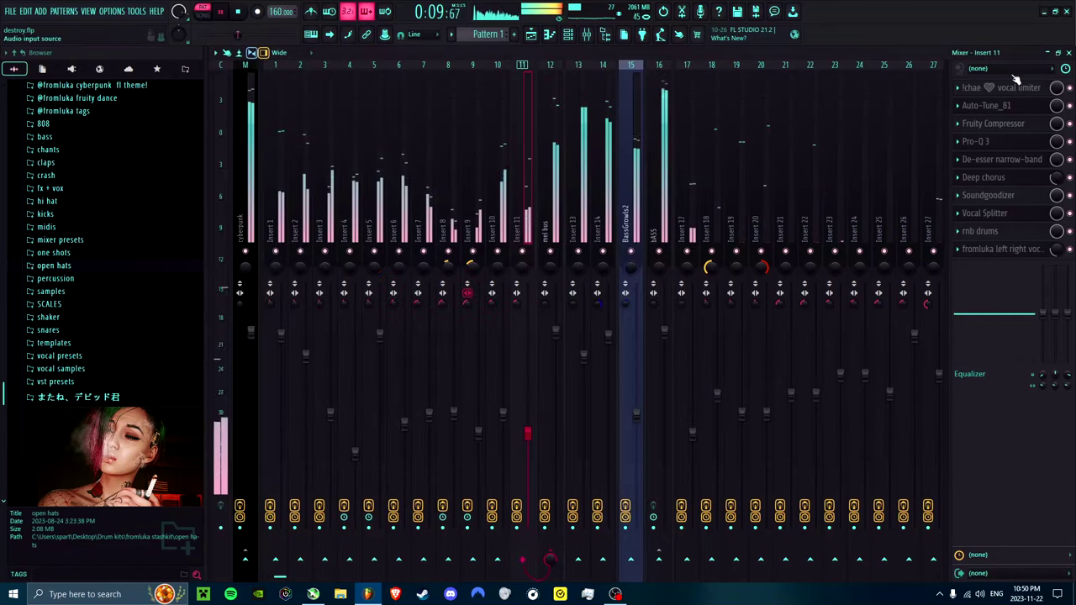
Step: Split Pattern 1 by channel from the playlist's pattern list
{"action": "left_click", "coordinate": [1069, 52]}
{"action": "right_click", "coordinate": [250, 92]}
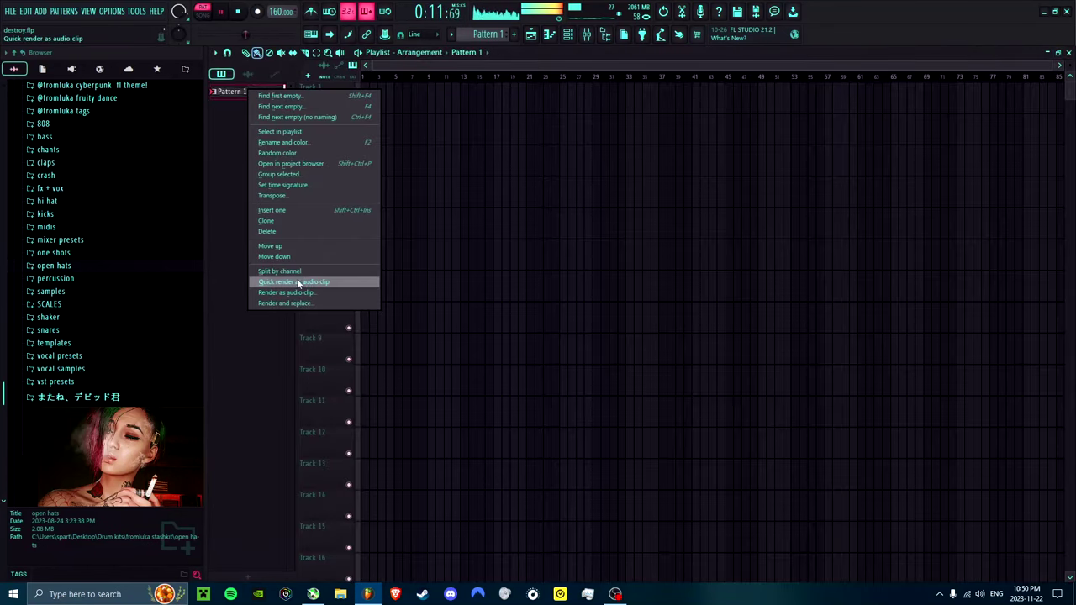
{"action": "left_click", "coordinate": [313, 293]}
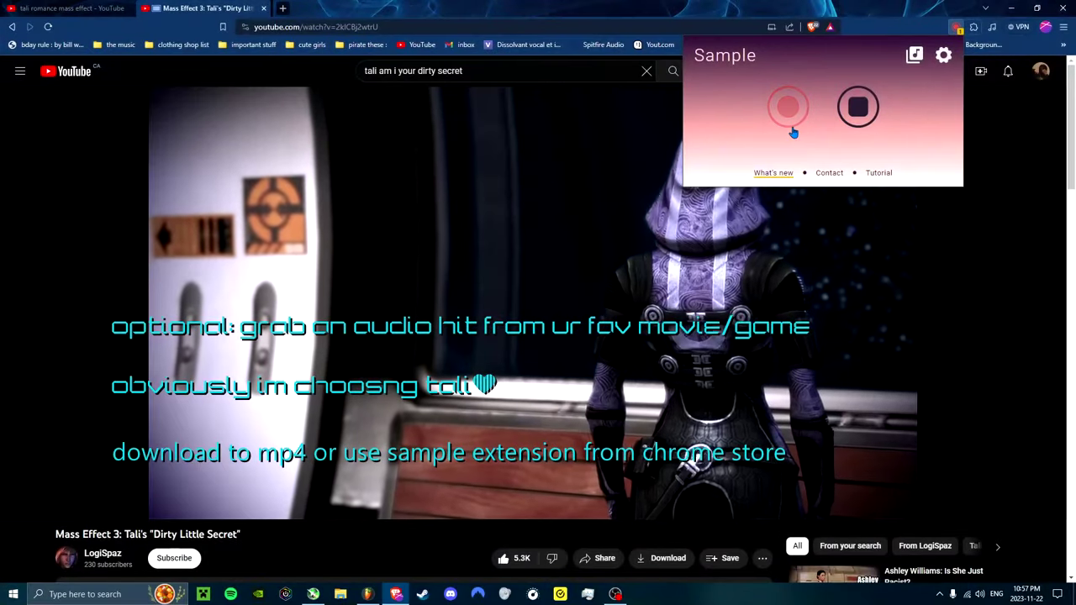
Step: Switch to the web browser and record audio from the Mass Effect 3 "Dirty Little Secret" YouTube video with the Sample extension
{"action": "left_click", "coordinate": [789, 108]}
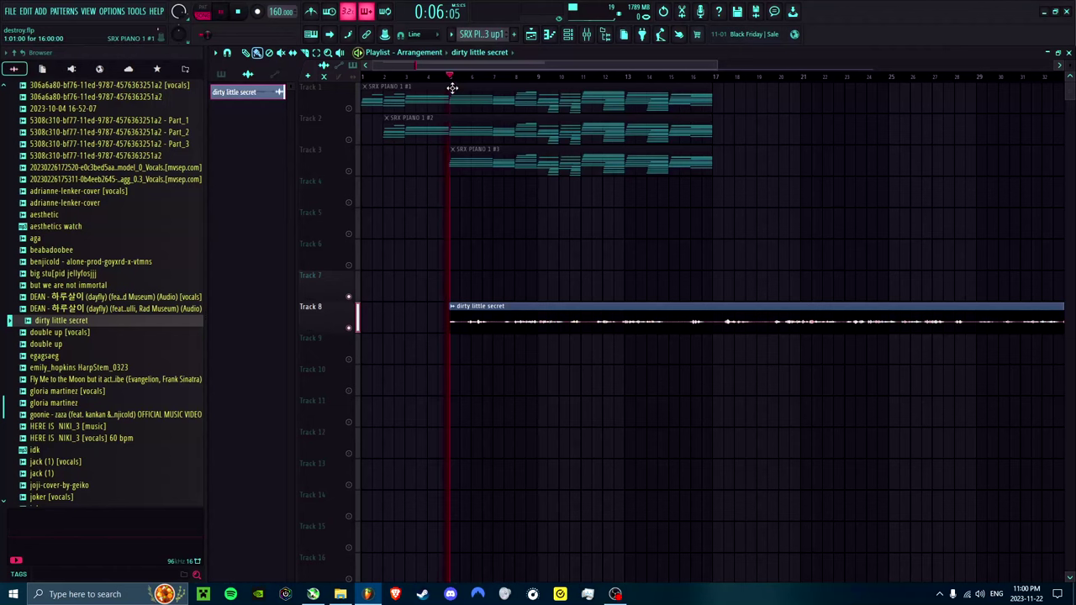
Step: Extract only the vocals stem from the dirty little secret clip on Track 8, muting the source track when done
{"action": "left_click", "coordinate": [452, 308]}
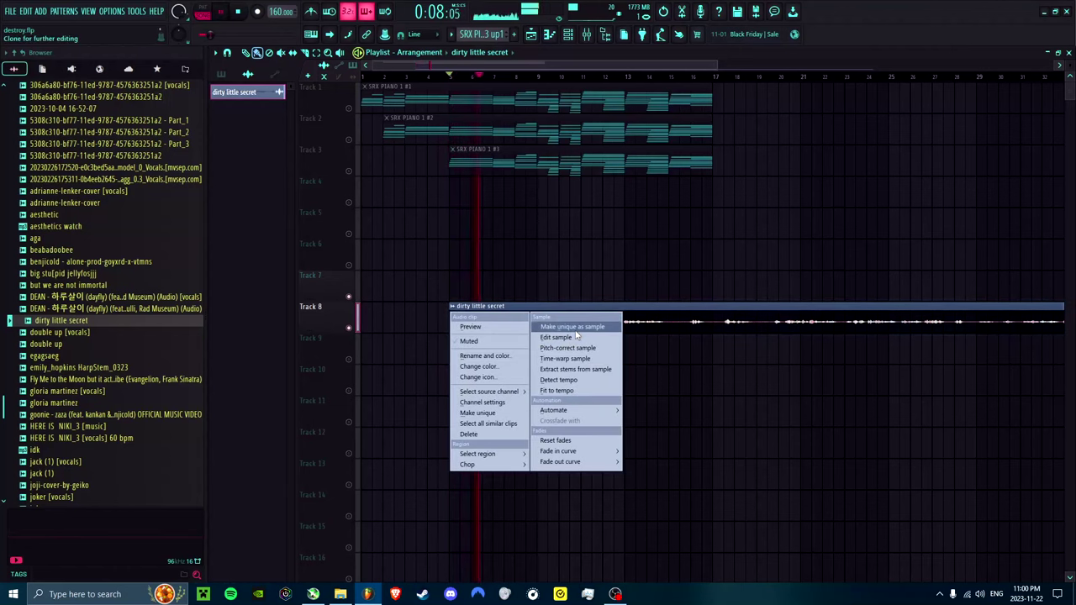
{"action": "left_click", "coordinate": [575, 370]}
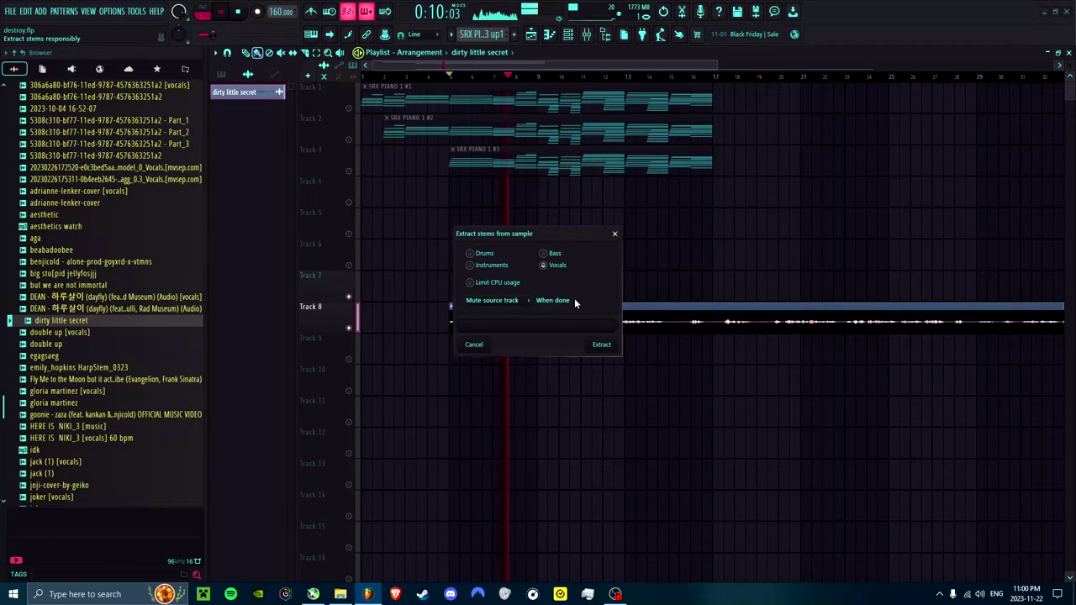
{"action": "left_click", "coordinate": [601, 346]}
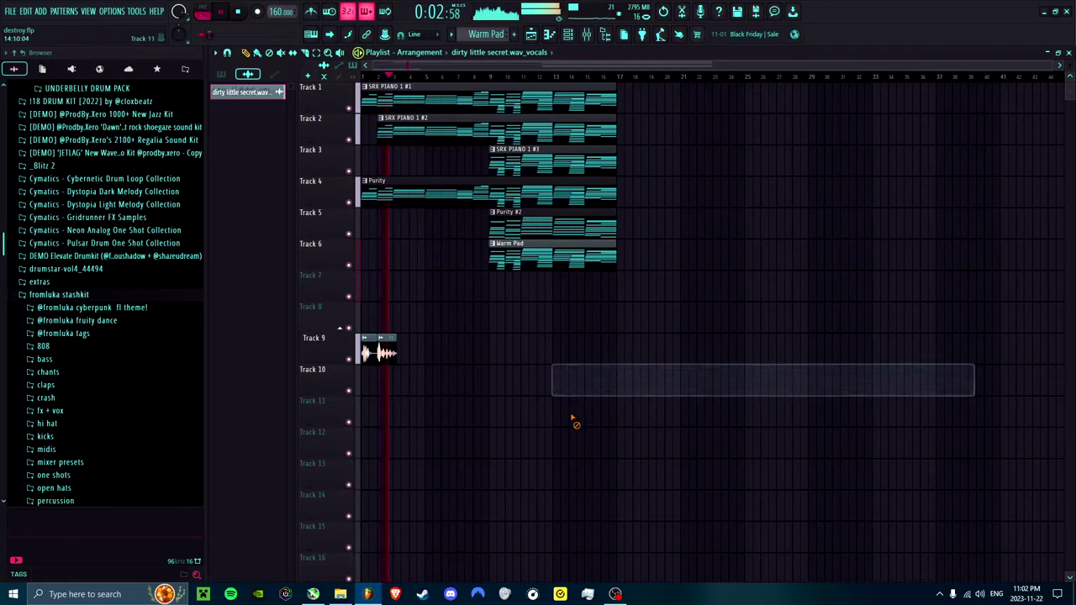
Step: Extend the start of the Warm Pad clip on Track 6 back to about bar 3
{"action": "left_click_drag", "start_coordinate": [485, 245], "coordinate": [395, 262]}
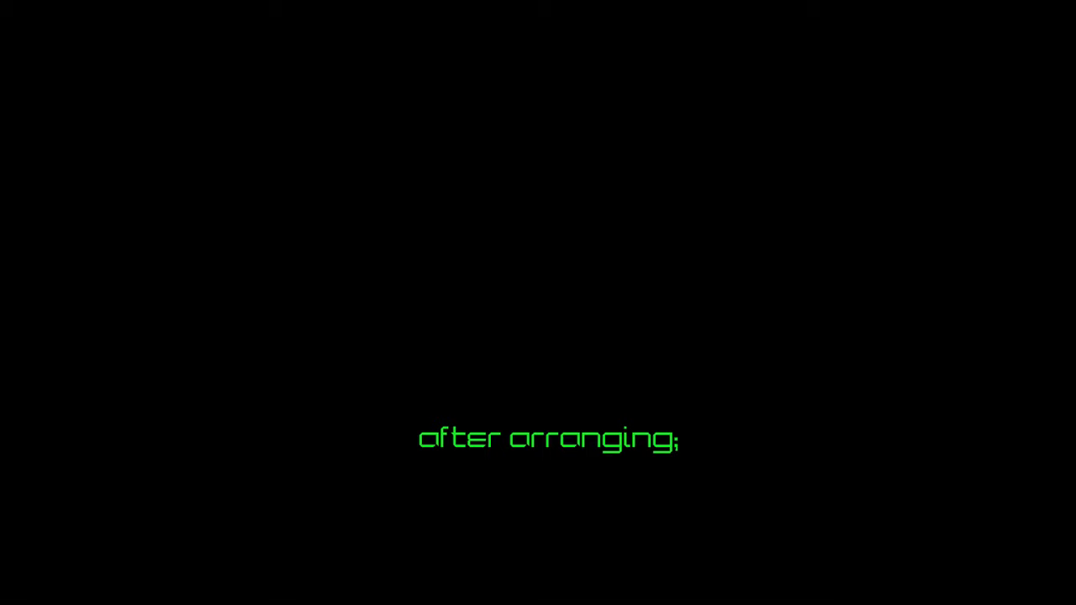